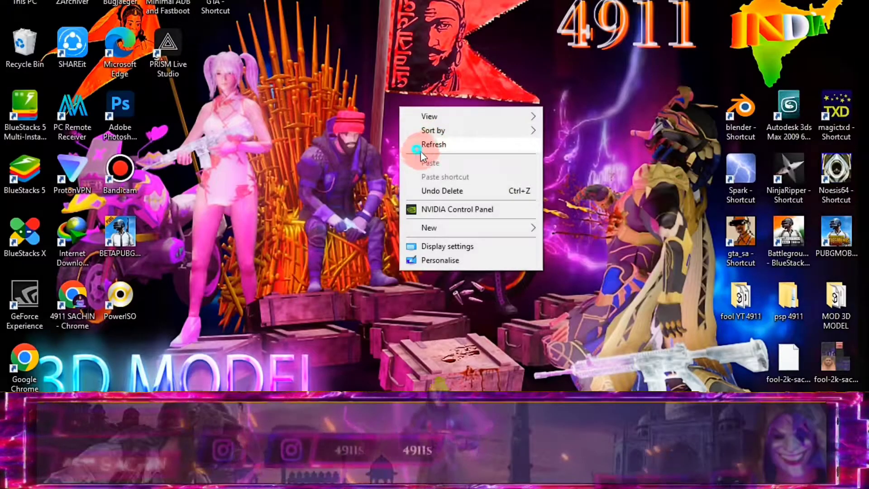
Refresh the desktop four times, then launch Blender 2.92 from its desktop shortcut.
click(421, 151)
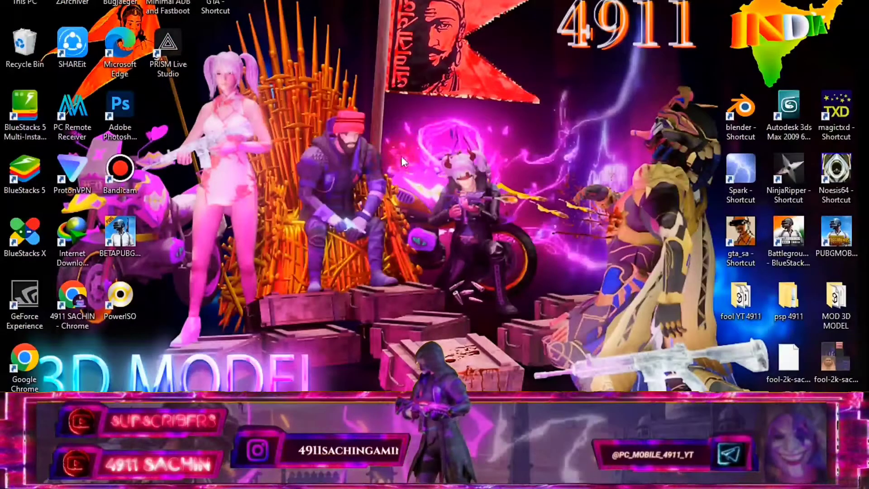
right_click(394, 132)
click(426, 169)
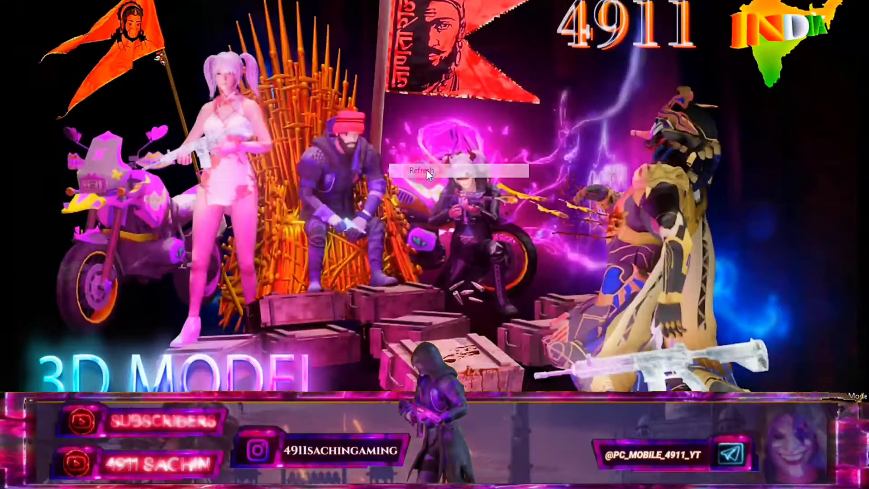
right_click(436, 130)
click(473, 169)
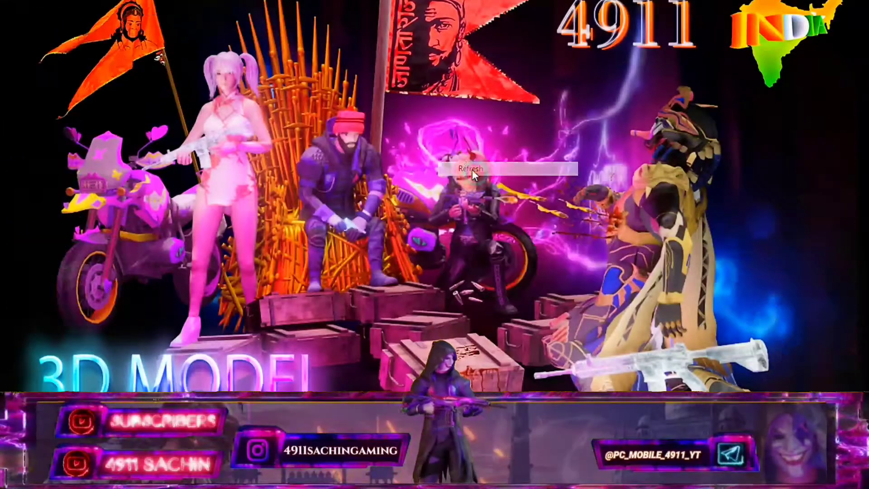
right_click(441, 139)
click(491, 174)
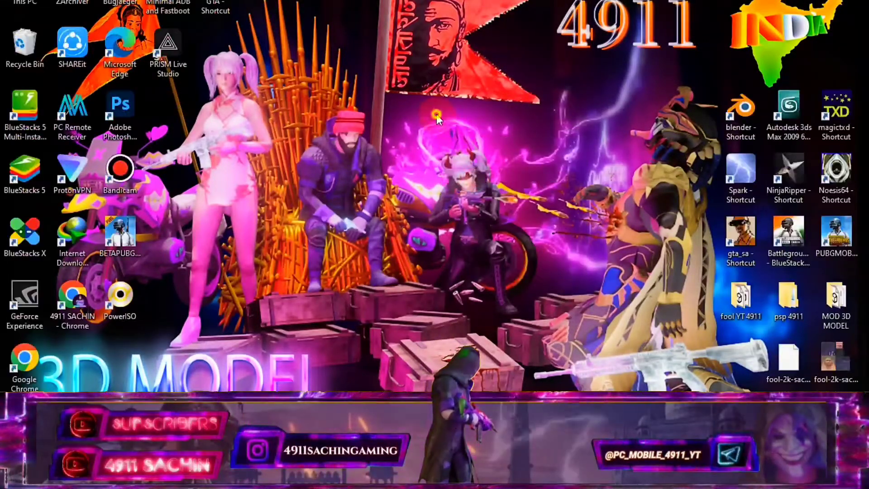
right_click(437, 114)
click(483, 158)
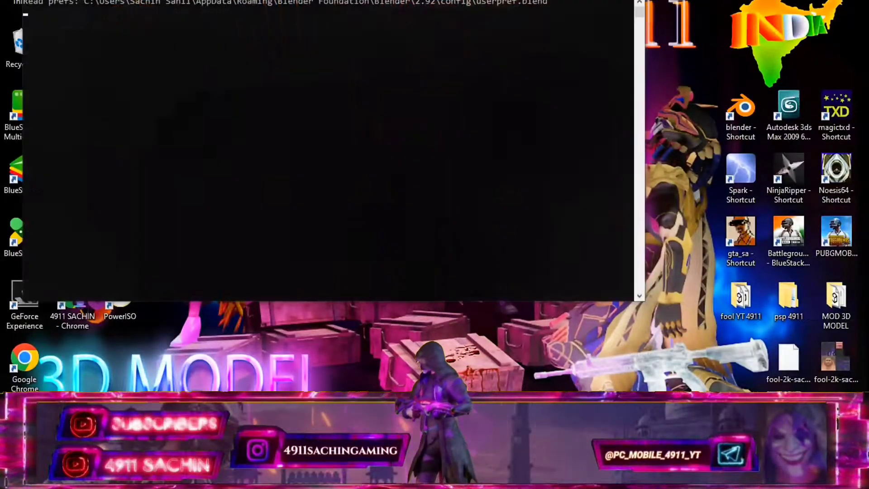
click(521, 389)
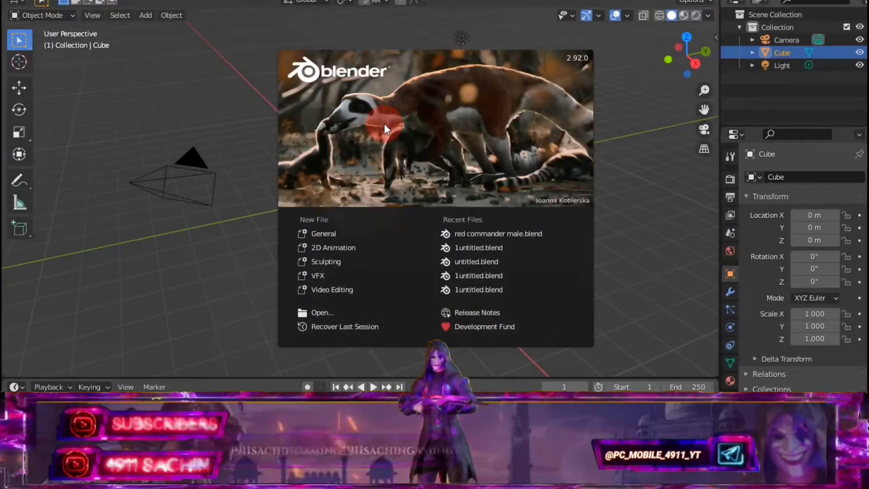
Close the splash screen and delete the default cube, camera and light.
click(344, 250)
click(437, 207)
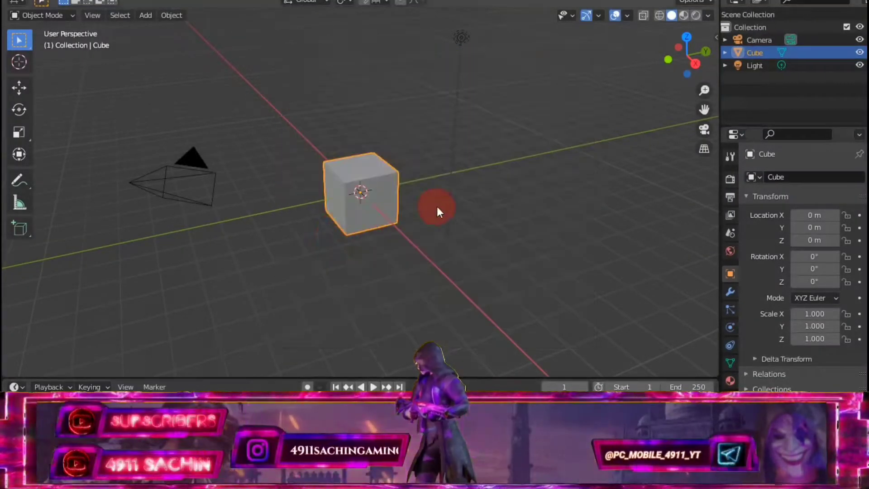
key(a)
right_click(791, 57)
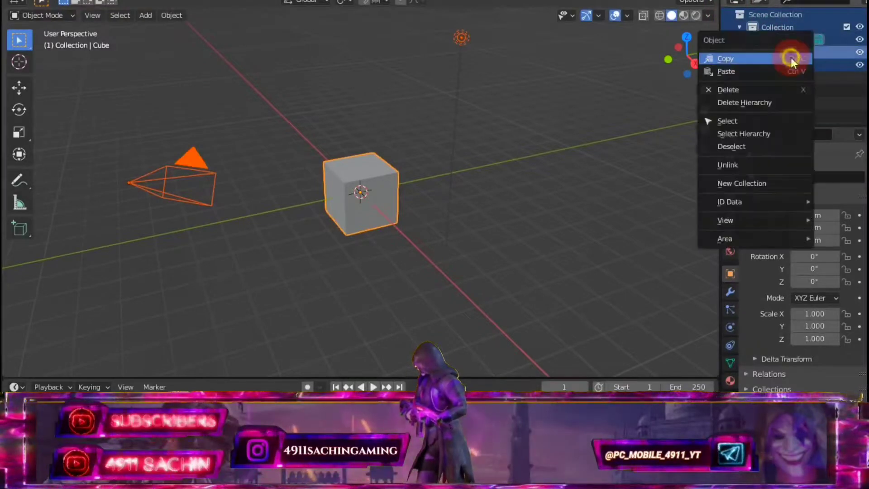
click(756, 103)
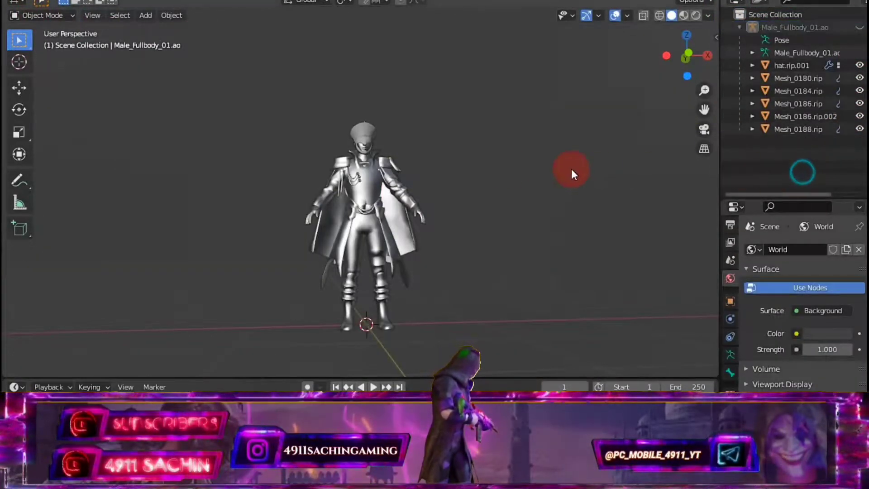
Switch the viewport to Material Preview shading to show the character.
scroll(447, 144, up, 3)
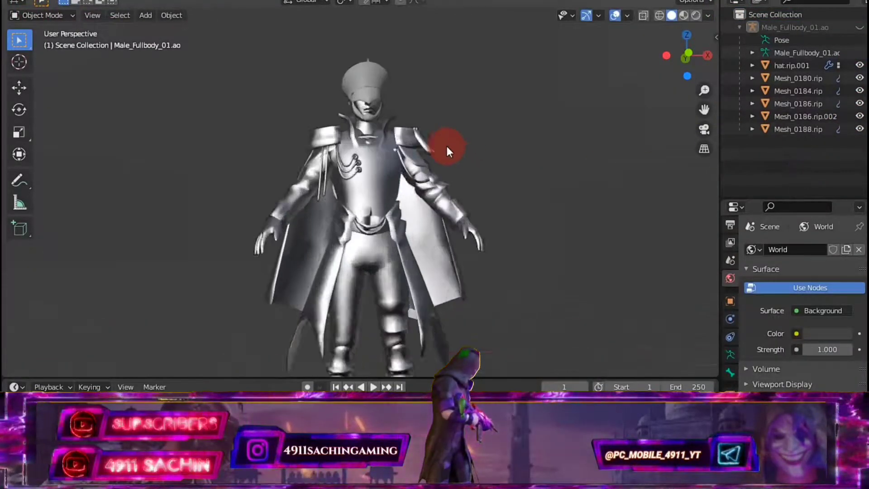
scroll(484, 131, up, 1)
scroll(484, 129, up, 1)
scroll(485, 127, up, 1)
scroll(494, 125, up, 1)
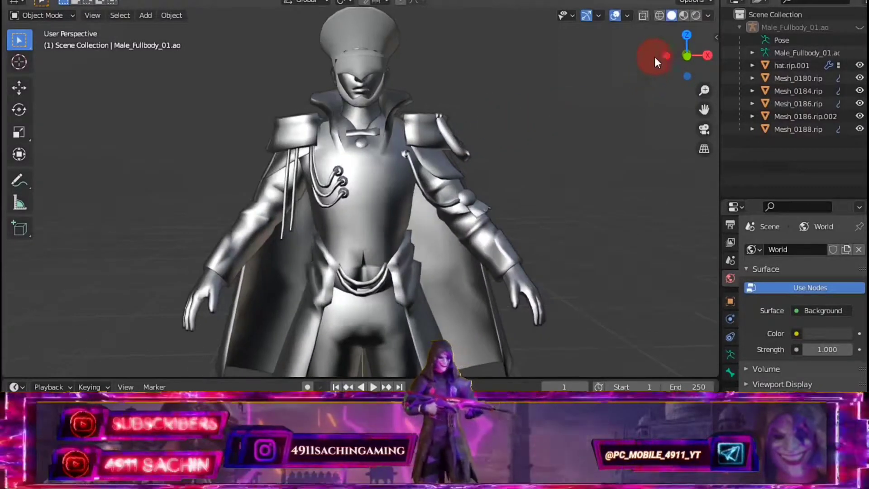
click(683, 15)
Frame the character in the viewport and select its hat.
scroll(501, 151, down, 1)
scroll(493, 145, down, 1)
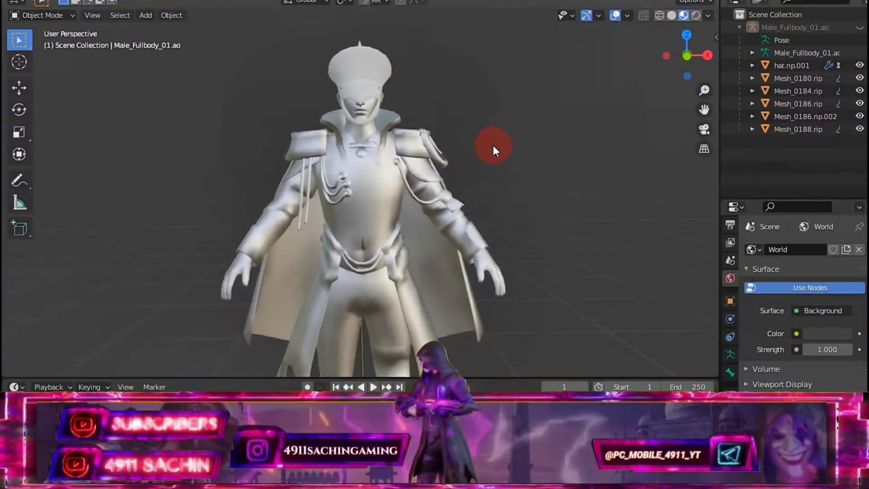
middle_drag(493, 146, 496, 148)
drag(704, 109, 704, 113)
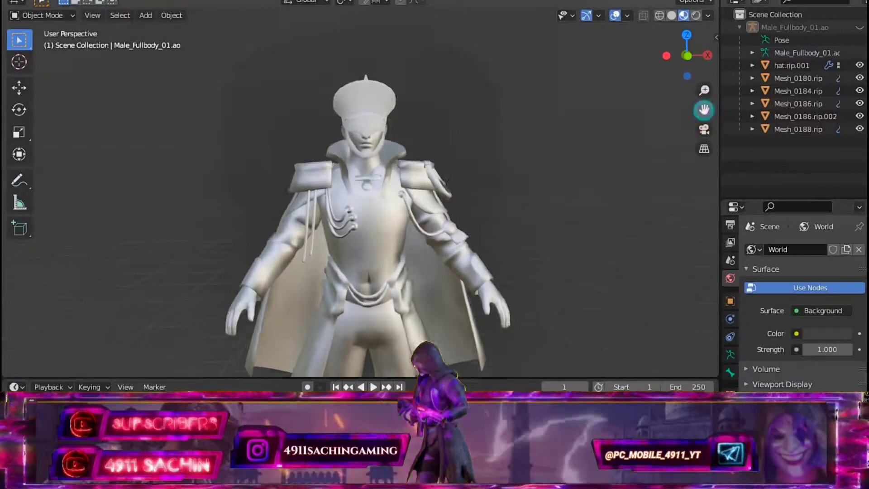
scroll(541, 151, up, 2)
scroll(536, 137, up, 2)
scroll(536, 138, up, 1)
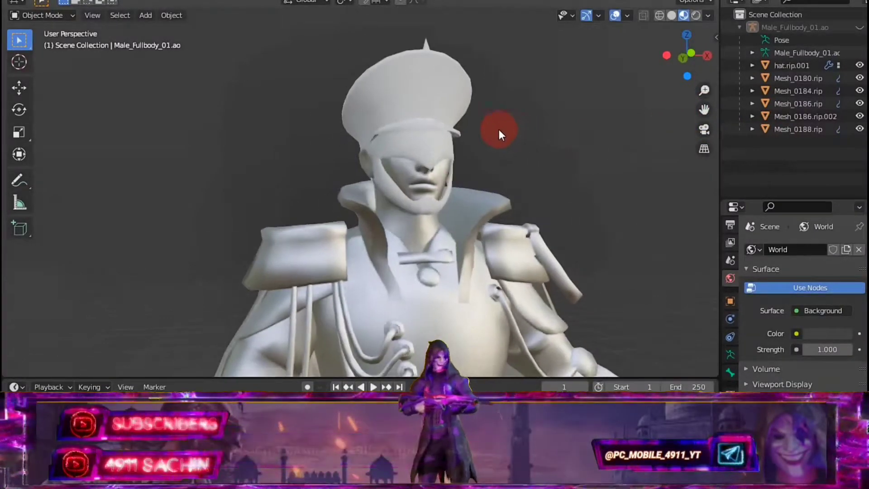
click(424, 83)
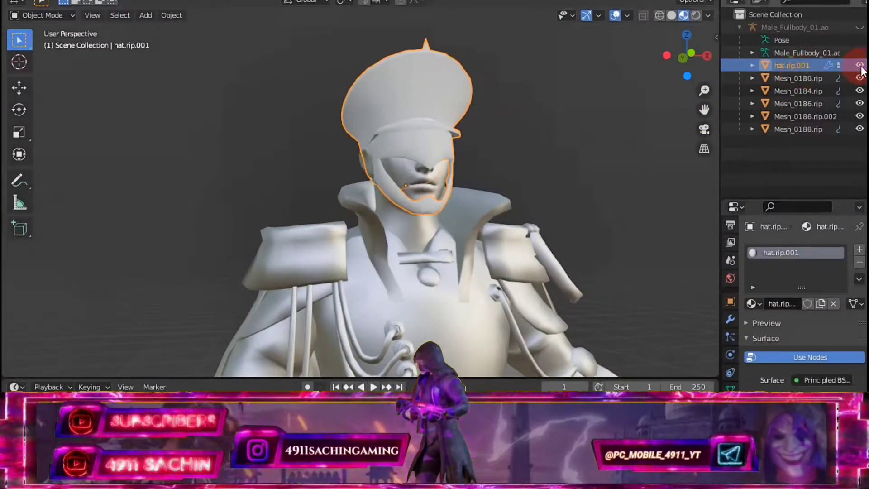
Delete the character's hat.
right_click(438, 86)
click(385, 211)
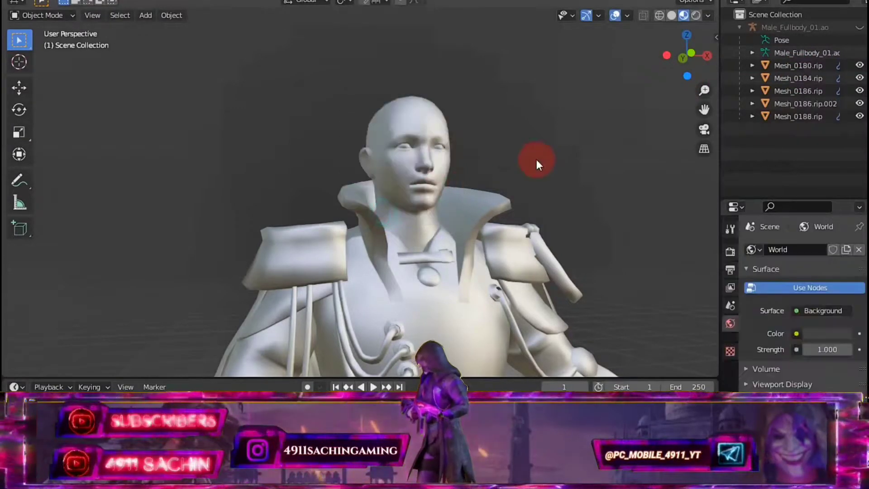
middle_drag(538, 146, 560, 135)
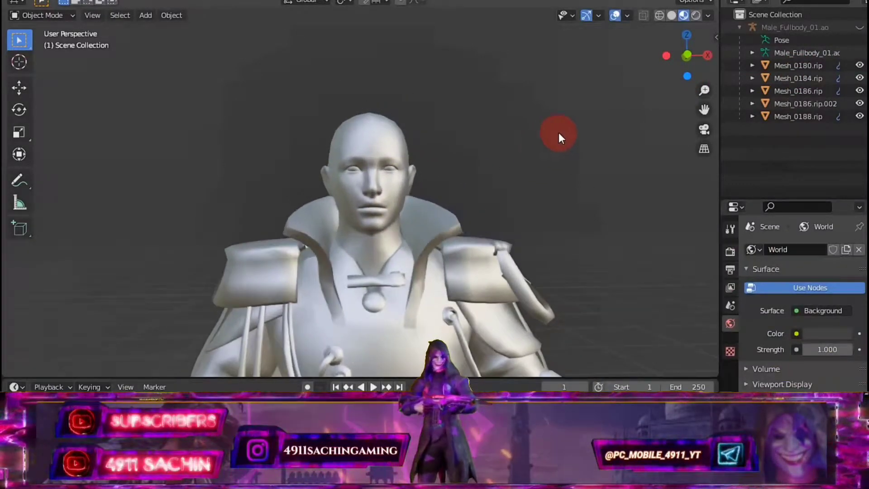
Give head mesh Mesh_0180.rip an Image Texture base colour using head.tga.
click(417, 181)
click(729, 382)
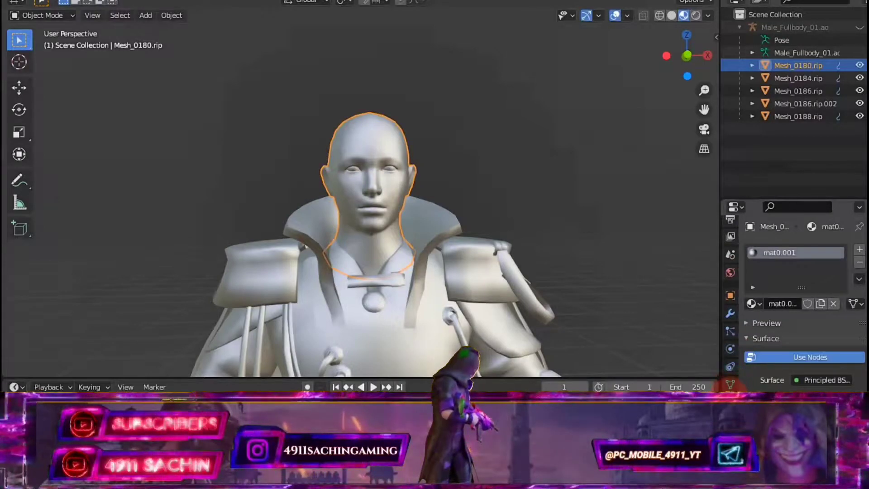
scroll(789, 317, down, 5)
click(796, 333)
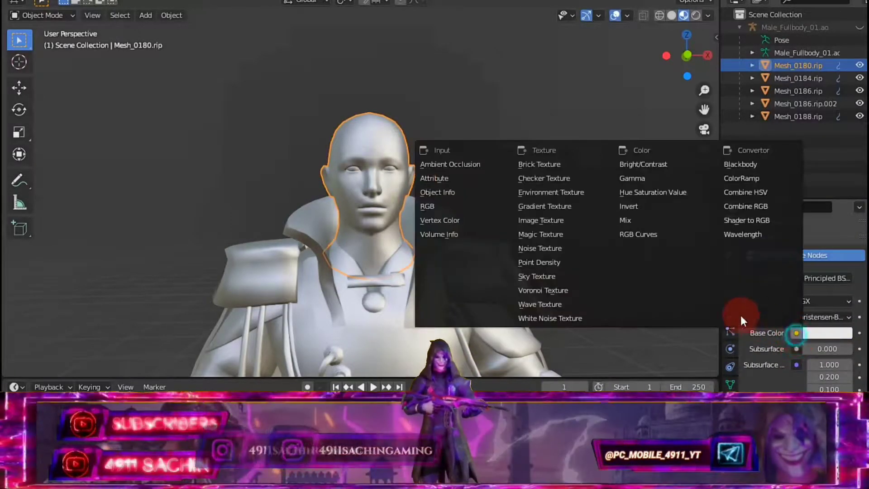
click(539, 219)
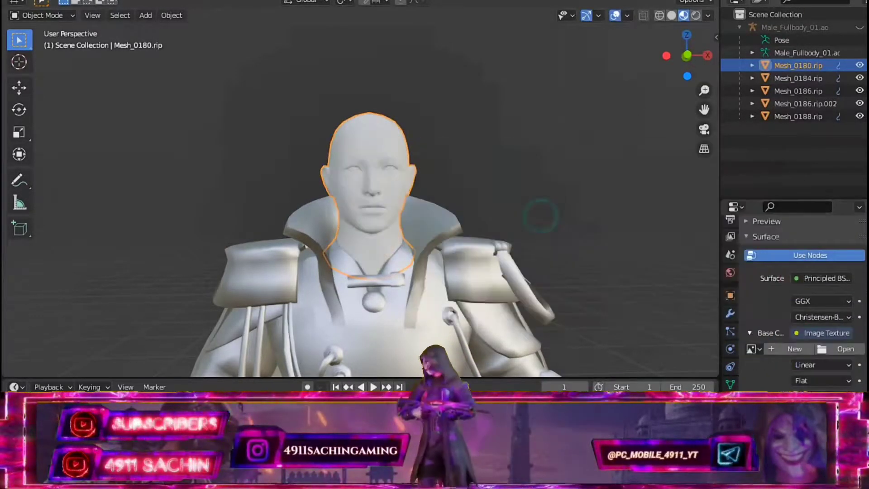
click(843, 349)
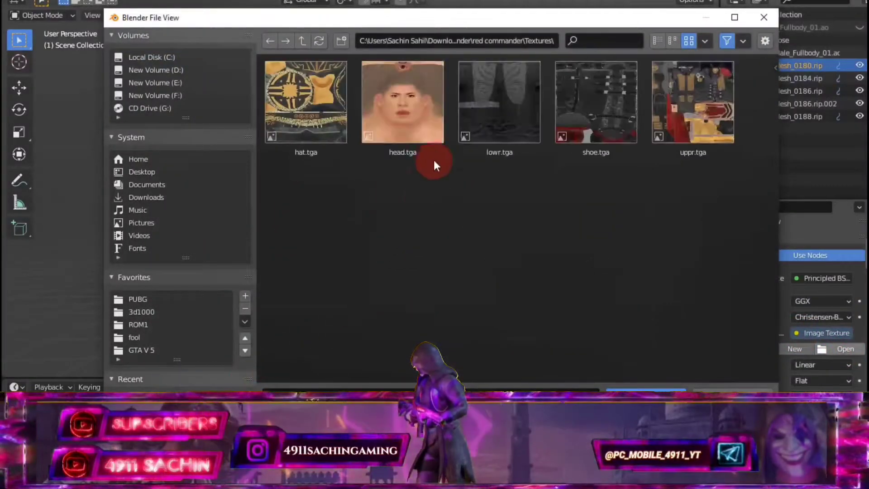
click(420, 110)
click(646, 392)
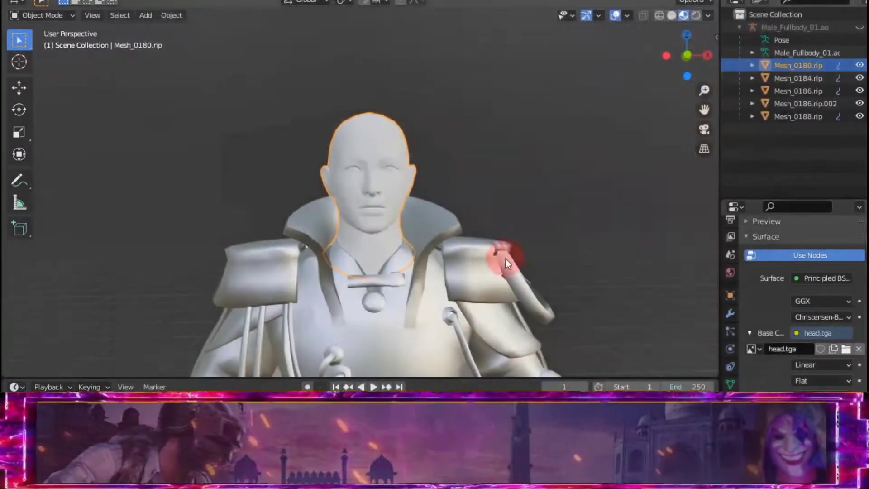
Set the head material's Metallic to 0 and reframe the whole character.
scroll(421, 180, up, 2)
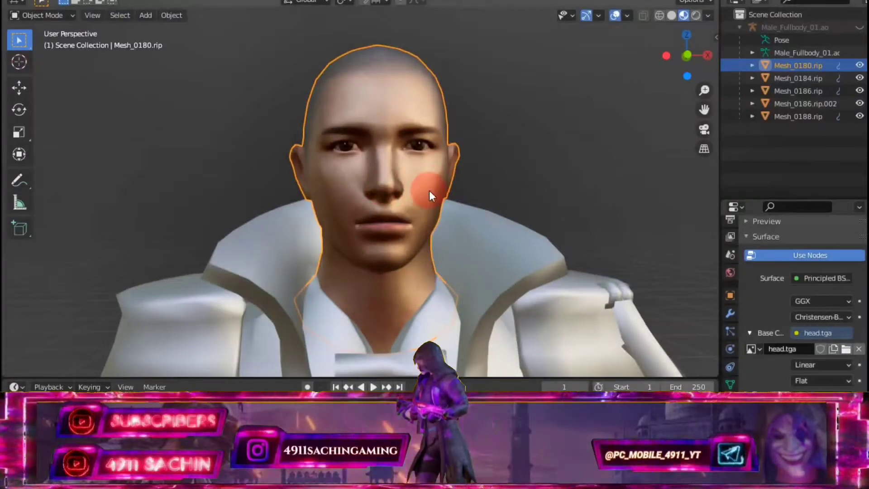
scroll(429, 190, up, 2)
middle_drag(420, 192, 425, 193)
scroll(761, 375, down, 6)
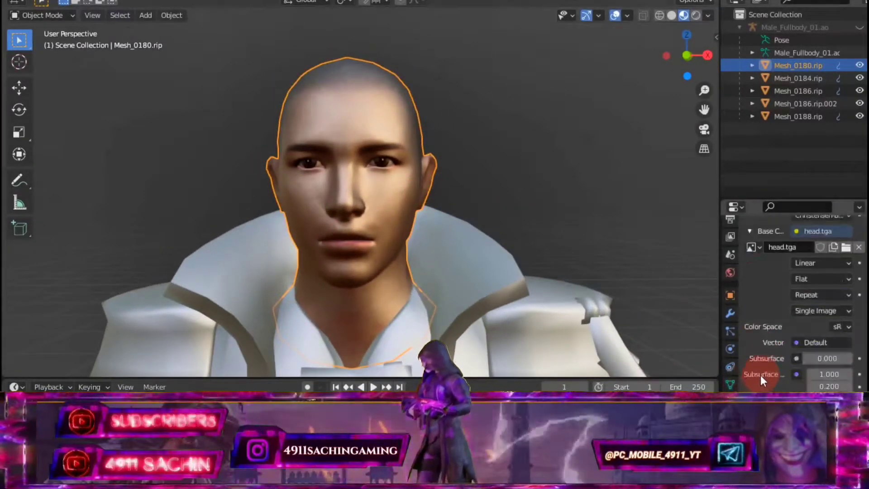
scroll(784, 350, down, 3)
drag(820, 380, 770, 380)
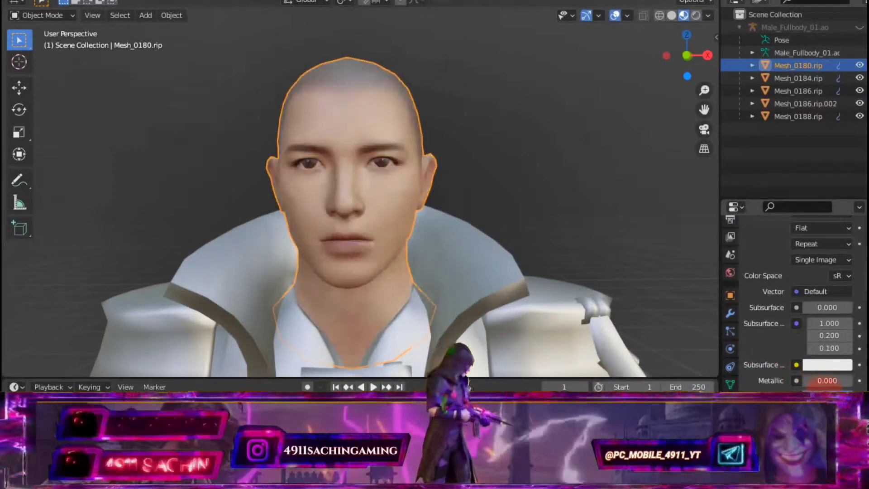
scroll(610, 266, down, 4)
scroll(468, 206, down, 2)
scroll(453, 231, down, 2)
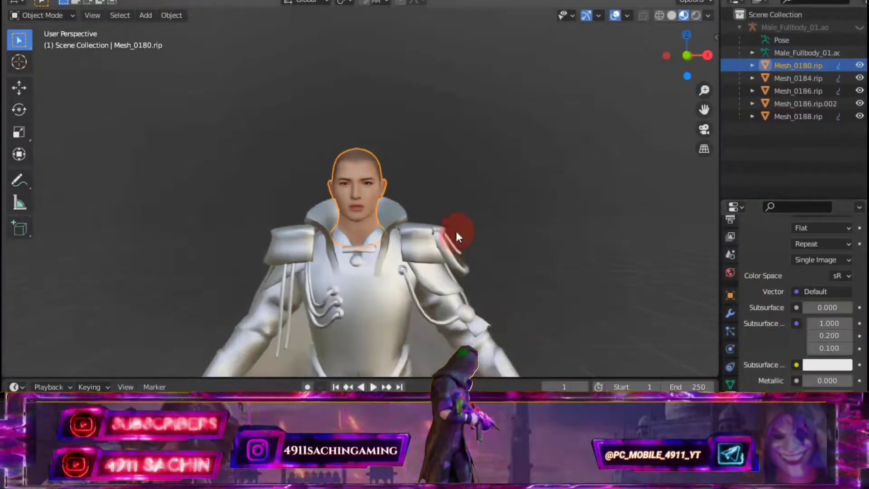
mouse_move(695, 114)
mouse_down()
mouse_move(702, 101)
mouse_move(413, 211)
mouse_up()
Give body mesh Mesh_0186.rip an Image Texture base colour using uppr.tga.
click(413, 211)
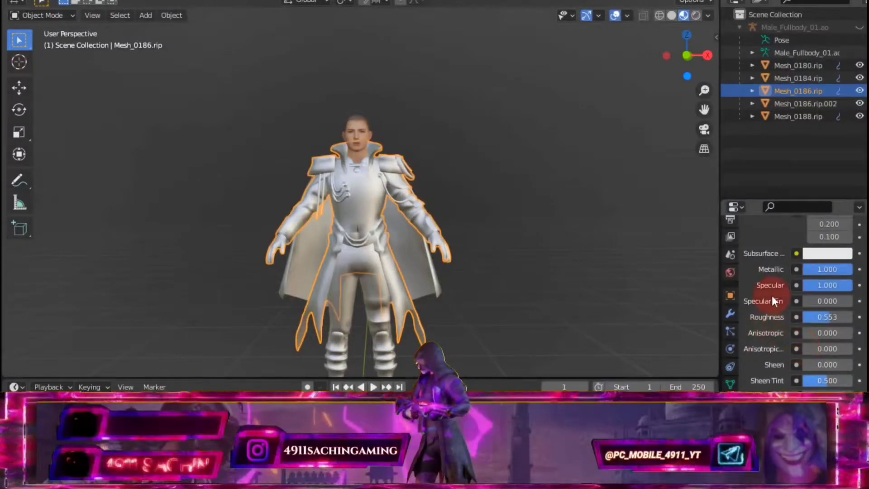
scroll(774, 299, up, 2)
scroll(770, 279, up, 3)
scroll(780, 334, up, 4)
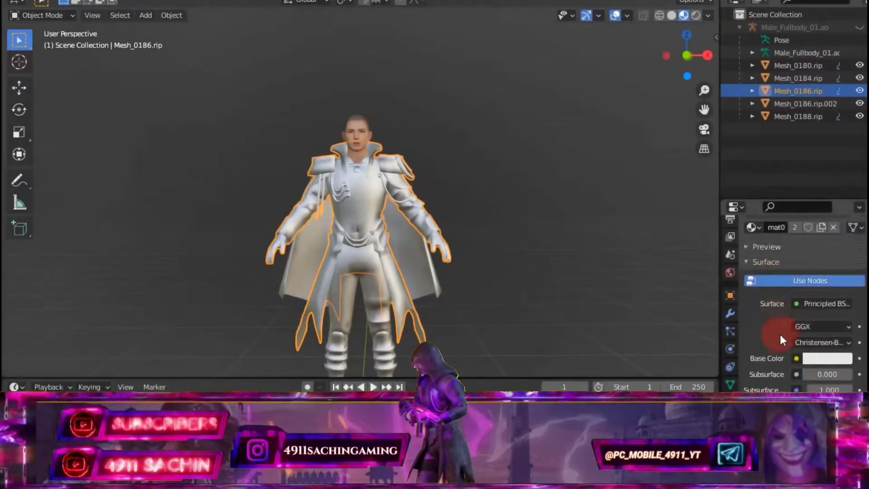
click(799, 358)
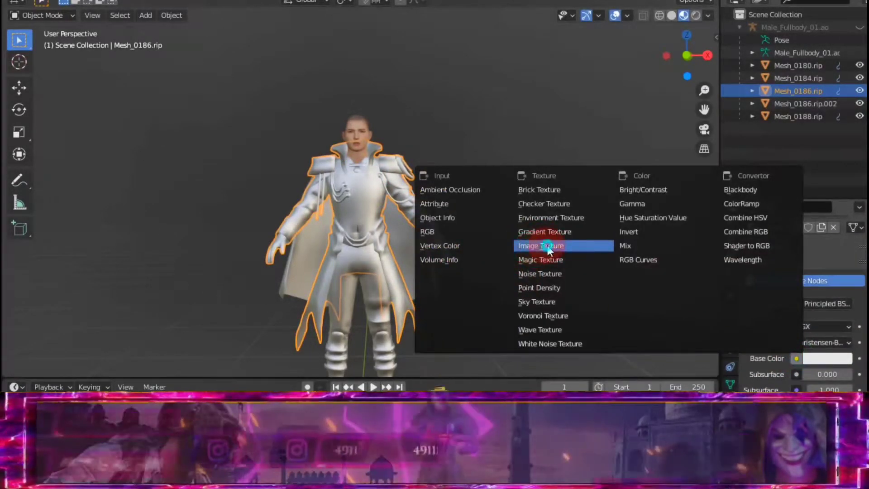
click(549, 247)
click(822, 377)
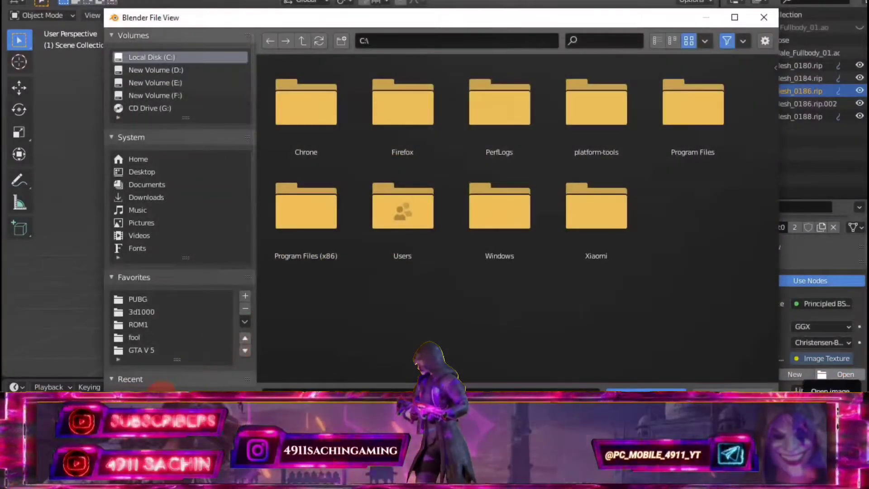
click(690, 118)
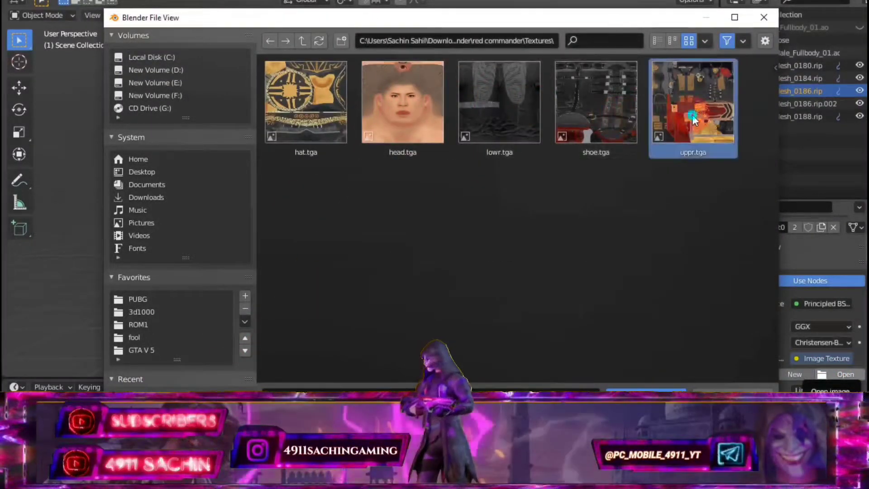
click(647, 390)
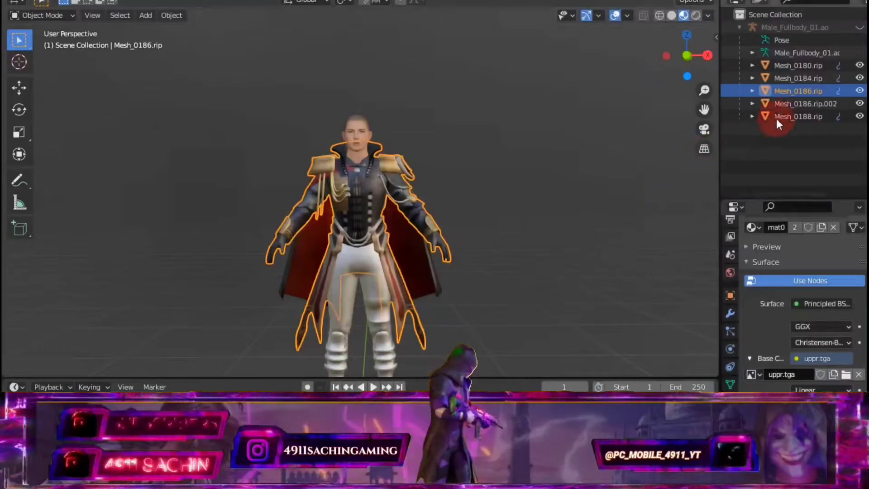
Select the pants mesh Mesh_0184.rip and add an Image Texture to its base colour.
click(795, 105)
mouse_move(602, 162)
middle_down()
mouse_move(252, 177)
mouse_move(485, 188)
mouse_move(386, 259)
middle_up()
click(350, 253)
mouse_move(406, 215)
middle_down()
mouse_move(477, 215)
mouse_move(594, 237)
middle_up()
click(796, 359)
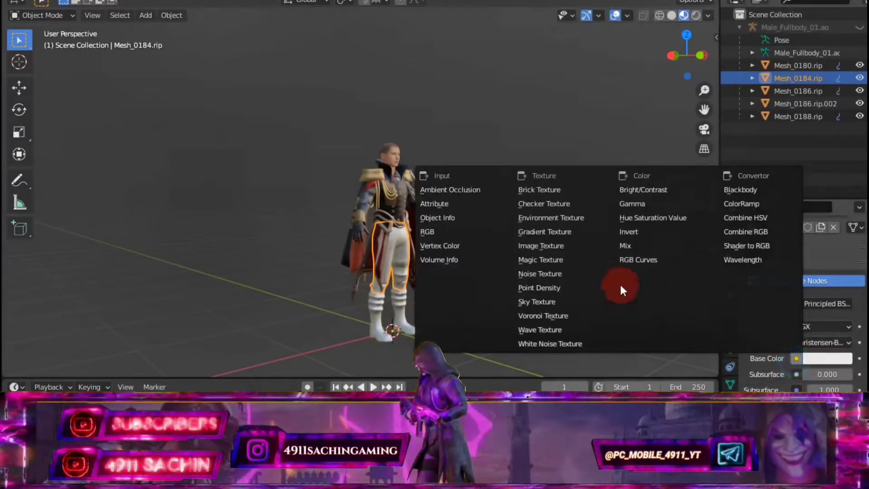
click(560, 246)
click(836, 374)
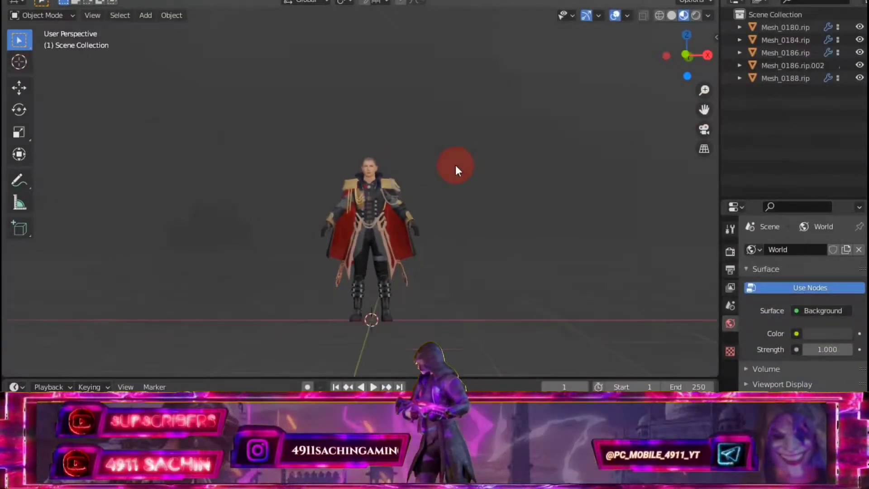
mouse_move(456, 165)
middle_down()
mouse_move(460, 189)
mouse_move(436, 189)
middle_up()
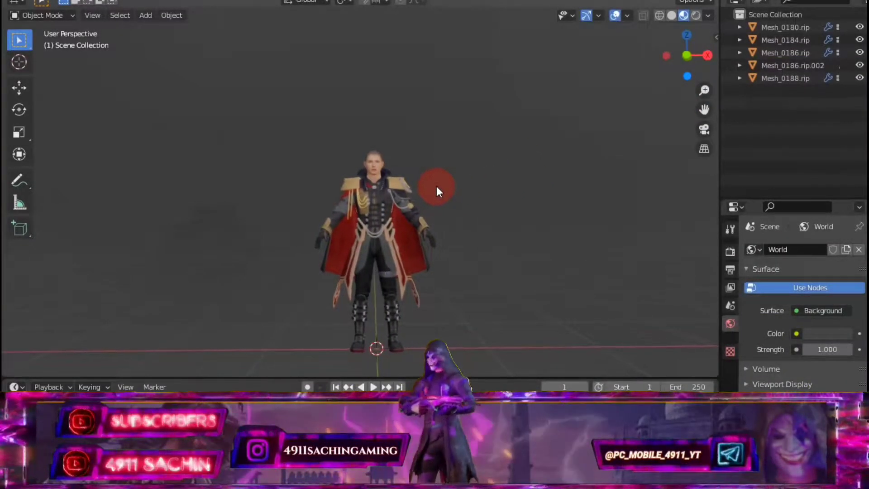
Parent all the character's meshes to the boots mesh Mesh_0188.rip (Ctrl+P > Object).
click(772, 28)
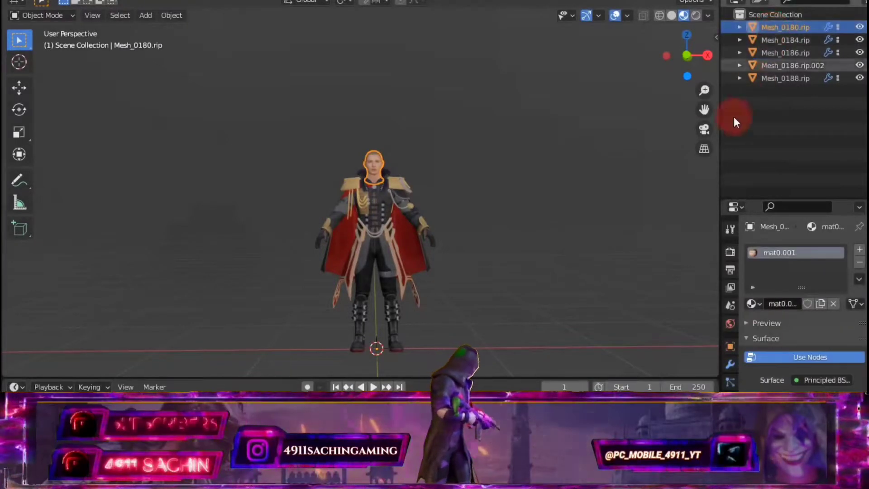
click(399, 335)
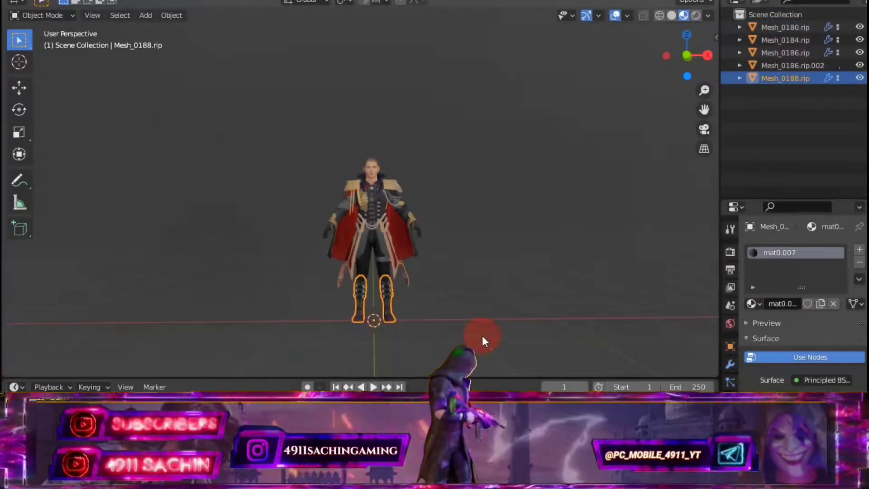
scroll(489, 353, down, 1)
drag(489, 353, 271, 142)
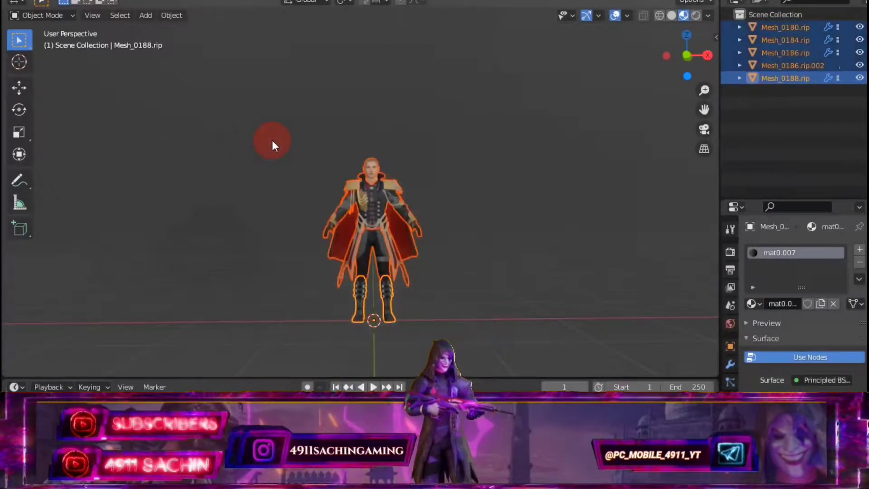
key(ctrl+p)
click(396, 225)
Clear the selection, check Mesh_0188.rip's child meshes, and reframe the view.
click(288, 201)
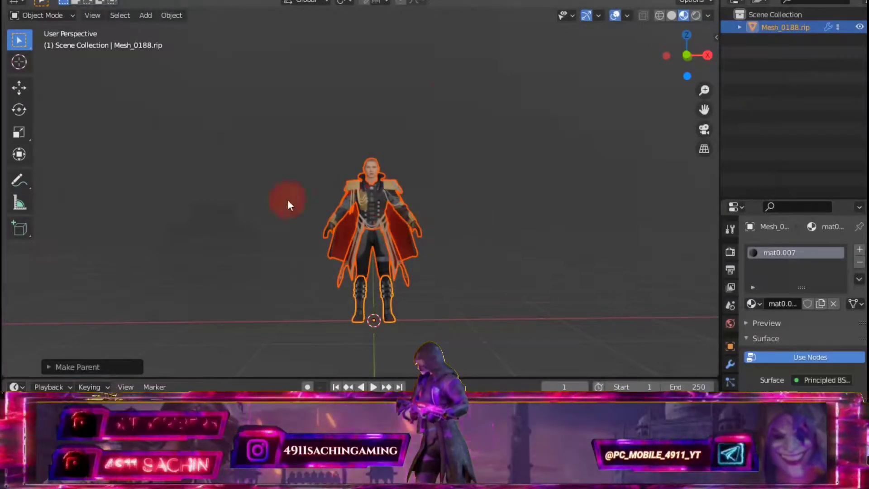
mouse_move(468, 154)
mouse_down()
mouse_move(774, 114)
mouse_move(749, 44)
mouse_up()
click(740, 27)
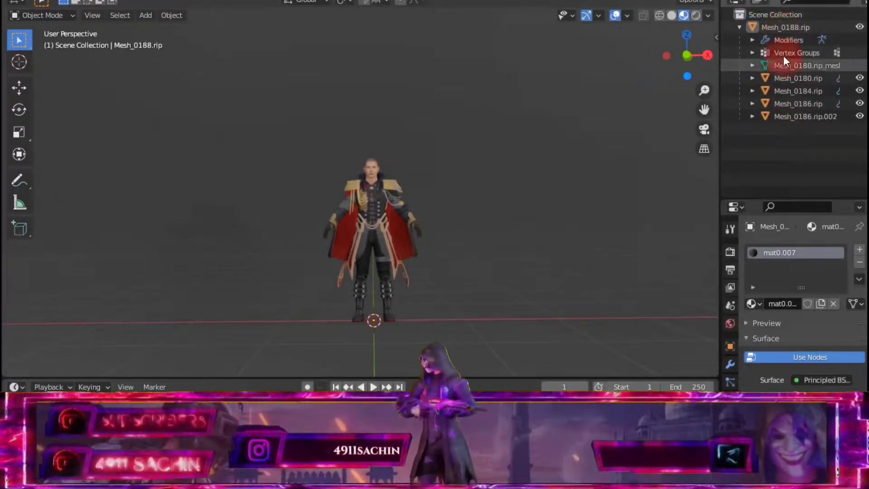
click(739, 27)
scroll(509, 199, up, 2)
mouse_move(506, 198)
middle_down()
mouse_move(282, 187)
mouse_move(295, 219)
mouse_move(347, 214)
mouse_move(303, 210)
mouse_move(396, 191)
mouse_move(487, 185)
mouse_move(446, 210)
middle_up()
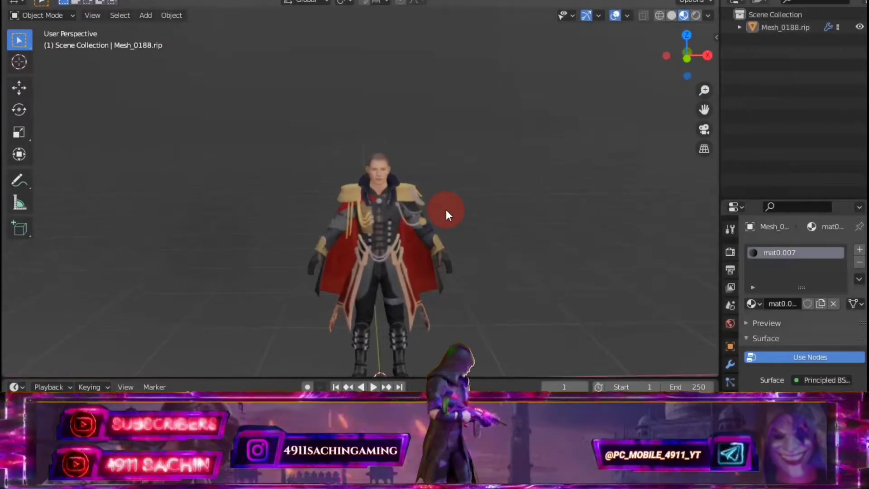
scroll(444, 210, down, 3)
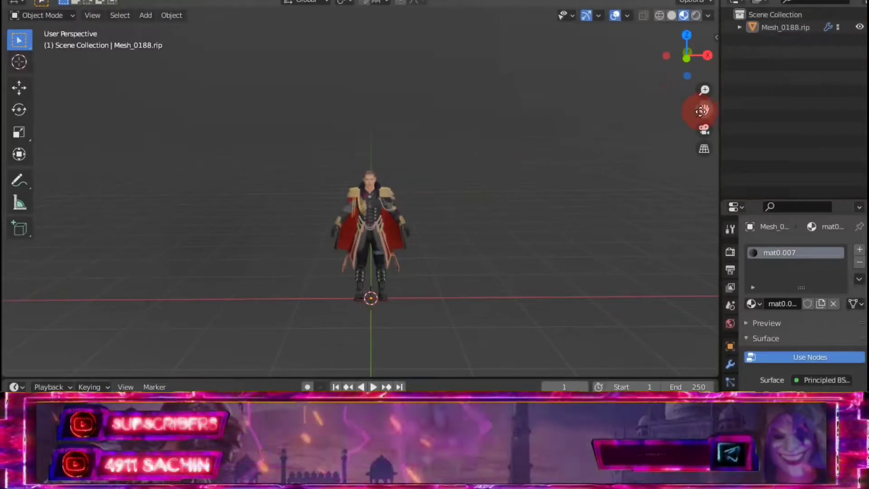
drag(701, 110, 705, 111)
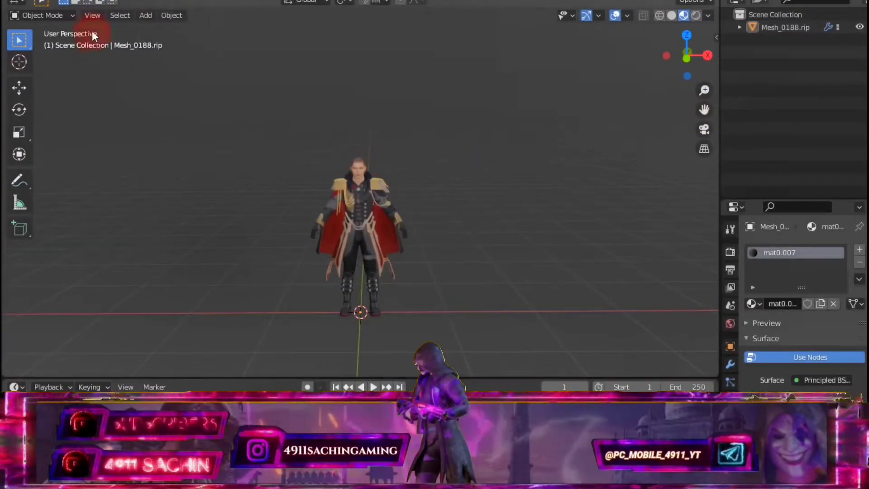
Start and cancel a Wavefront OBJ import, then open New Volume (D:) in File Explorer.
click(28, 1)
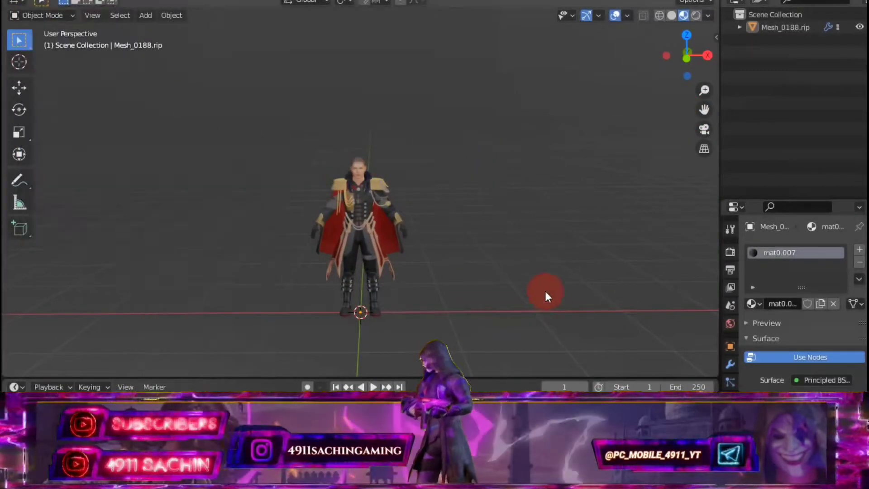
click(28, 1)
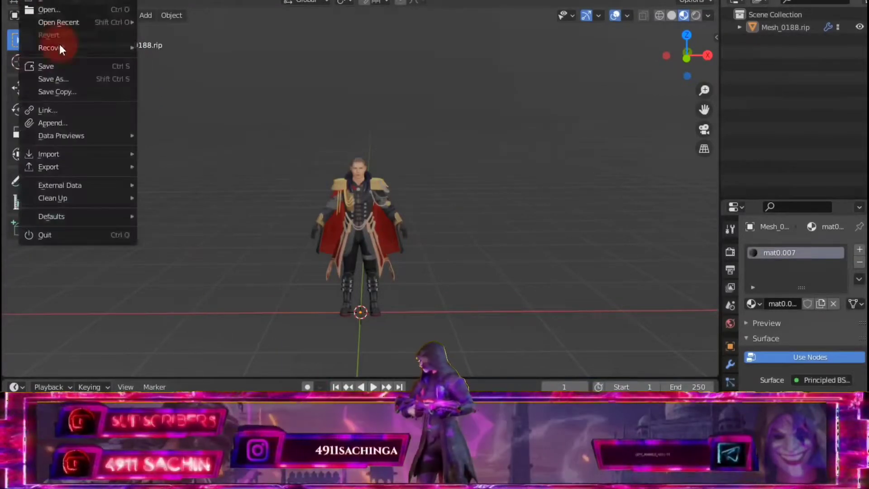
mouse_move(49, 154)
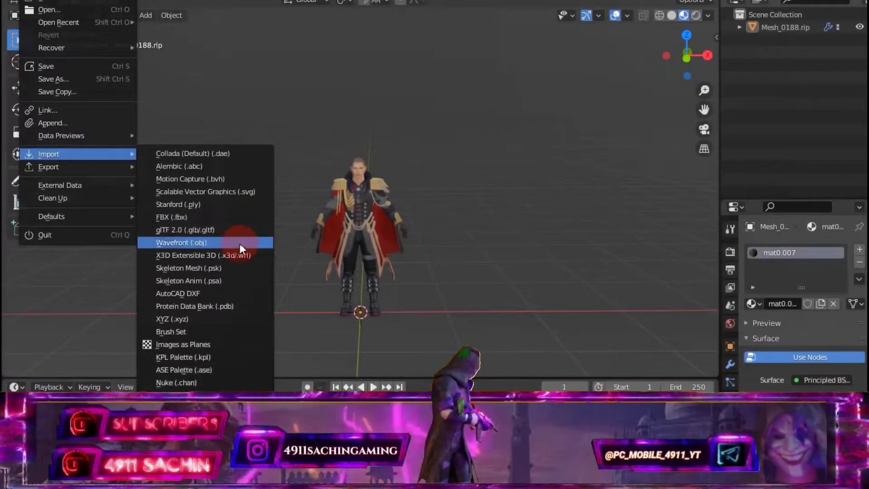
click(205, 244)
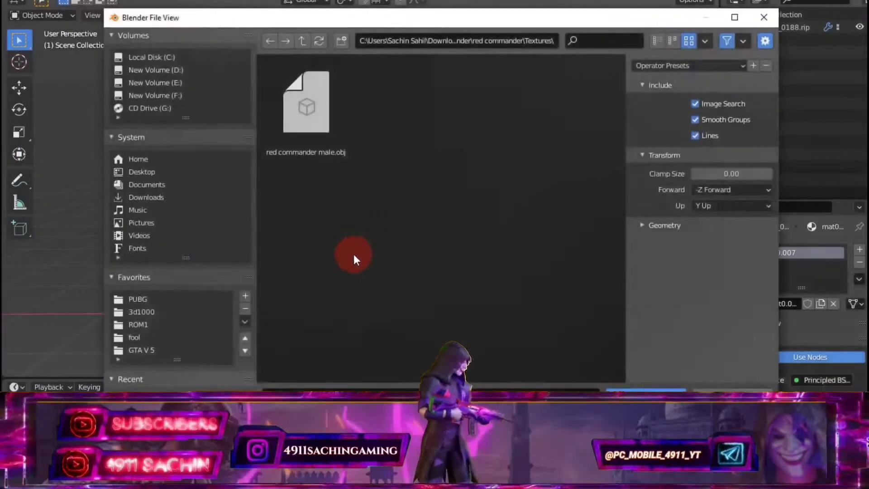
click(731, 387)
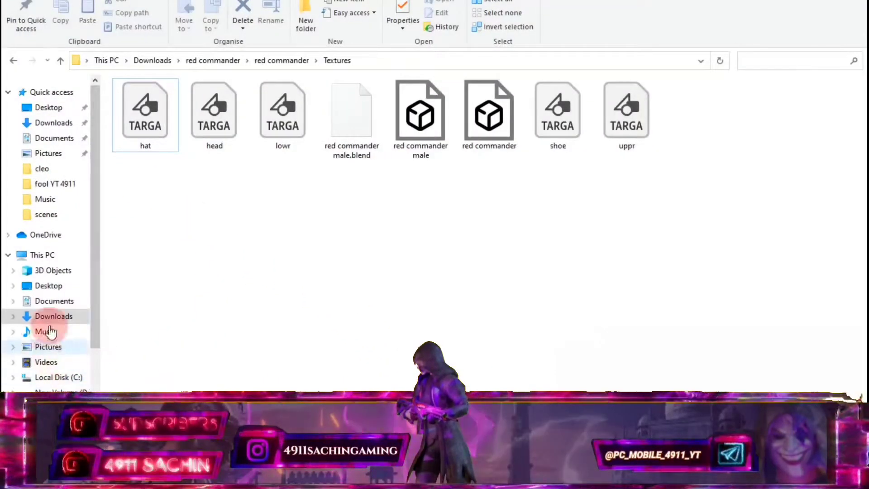
scroll(68, 337, down, 1)
click(61, 353)
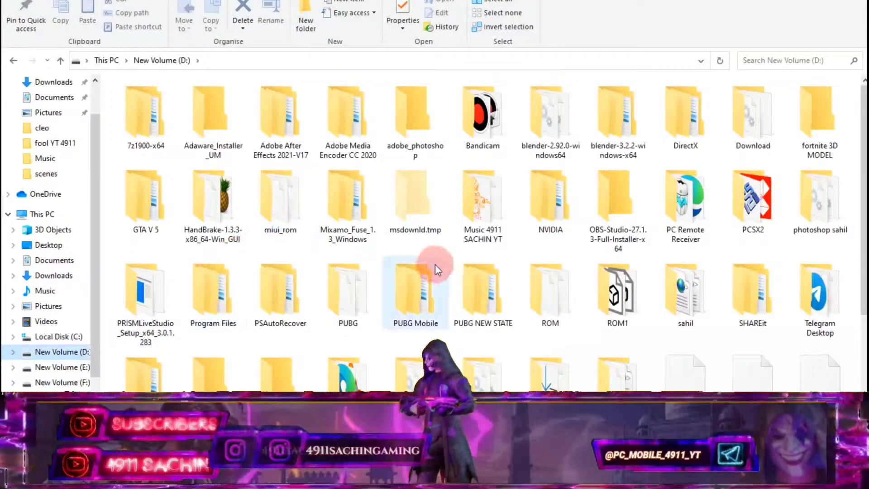
Browse ROM1 > 10-3D MOD > 3D MODEL 15 > Appearance 3D MODEL PUBG > Male > Face > New folder (8).
scroll(521, 260, down, 2)
double_click(629, 171)
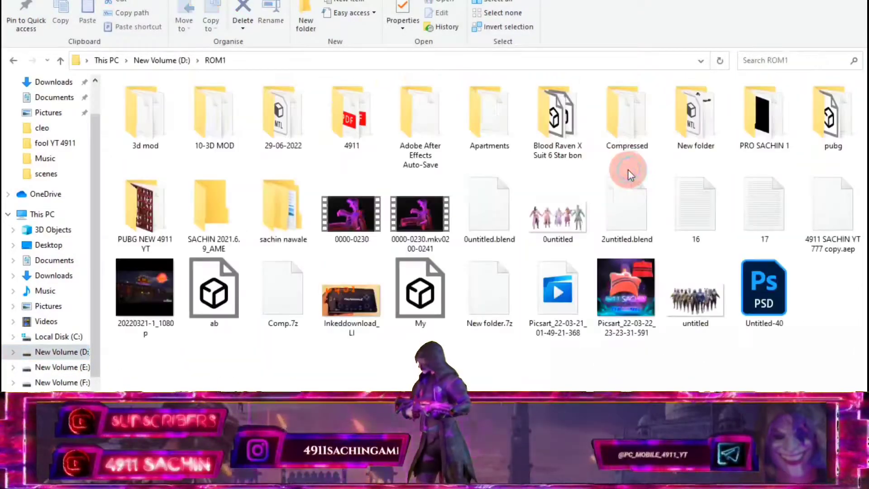
double_click(228, 120)
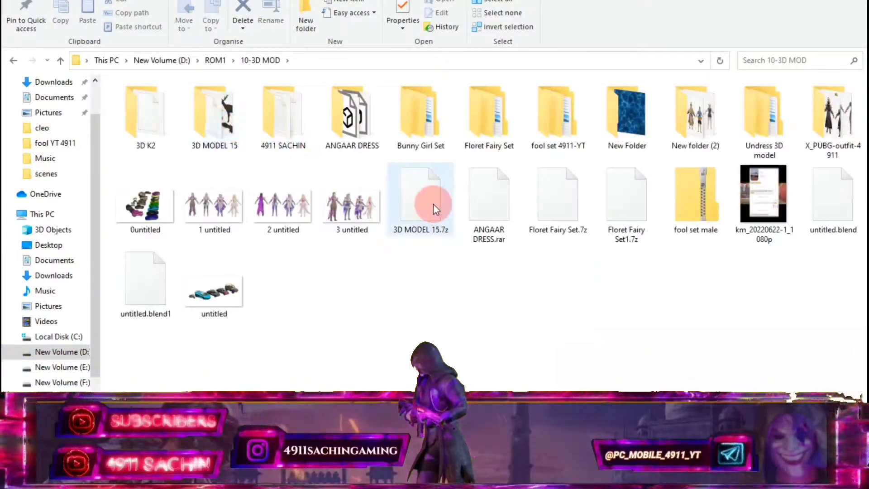
double_click(214, 115)
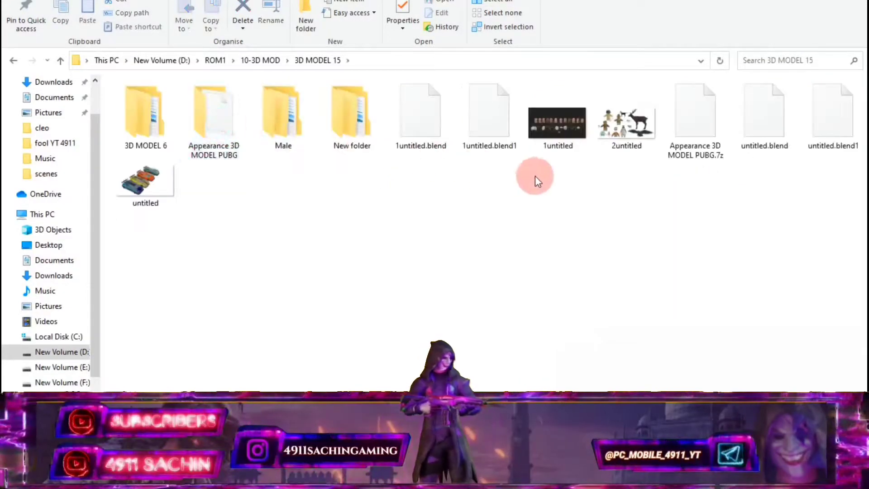
double_click(227, 124)
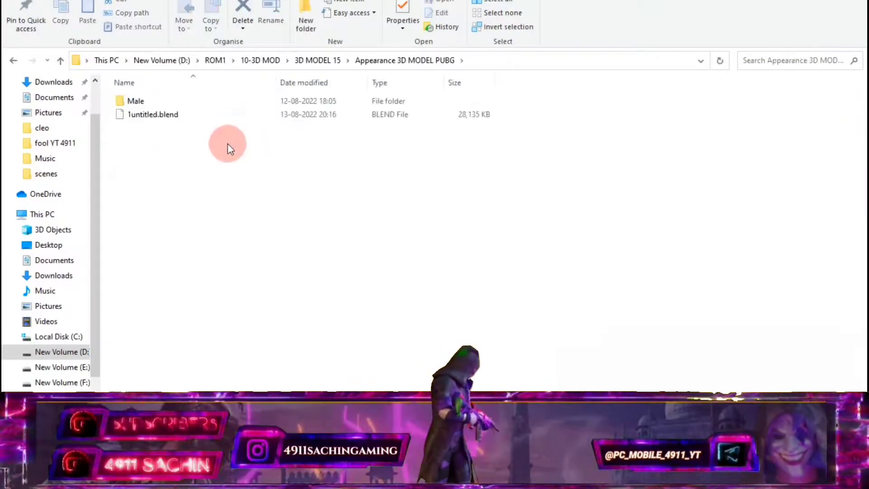
double_click(190, 105)
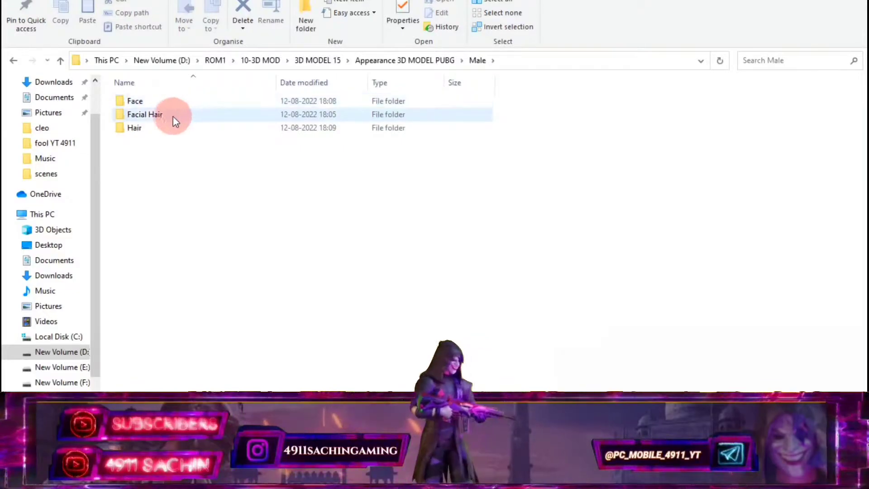
double_click(175, 100)
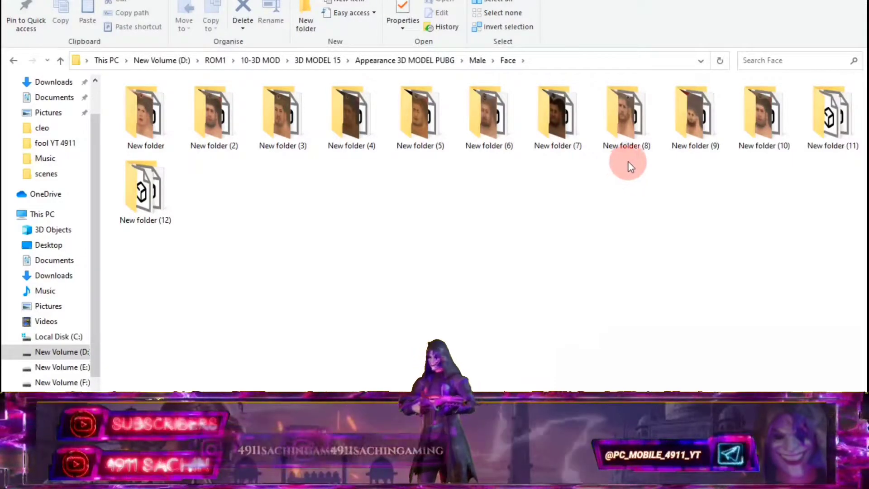
mouse_move(626, 116)
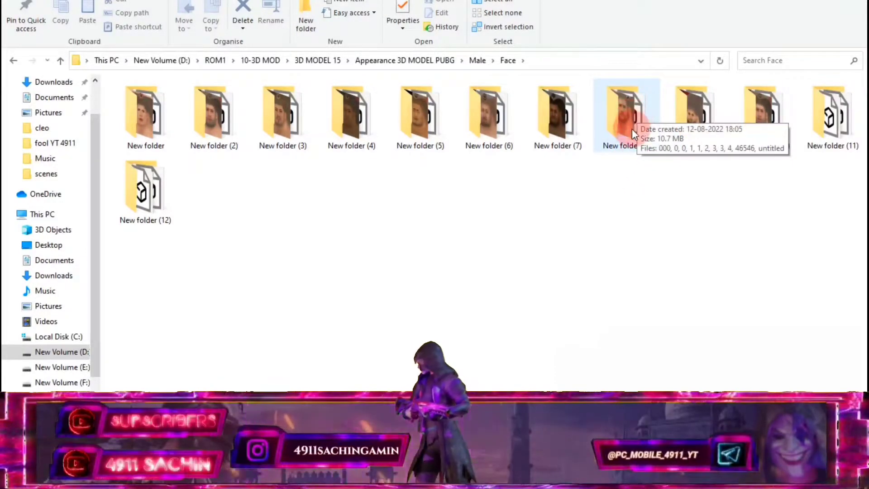
double_click(632, 129)
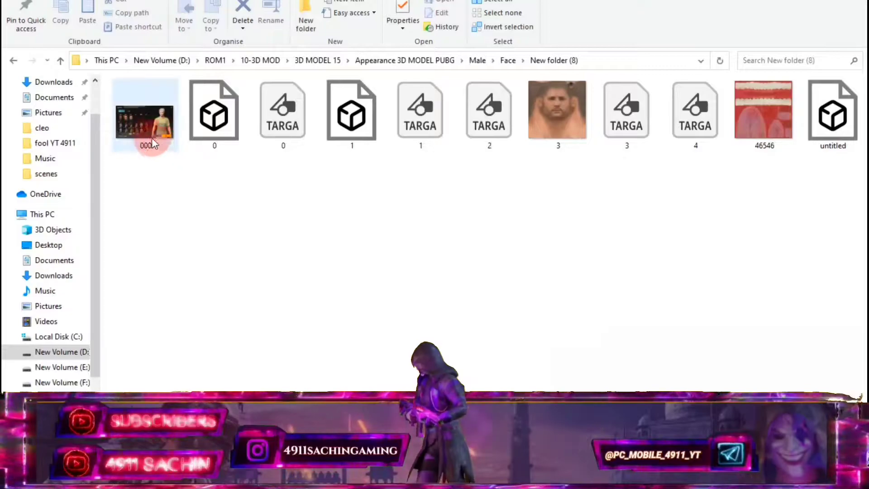
Preview the 000 reference image and copy the folder's full path from the address bar.
double_click(152, 137)
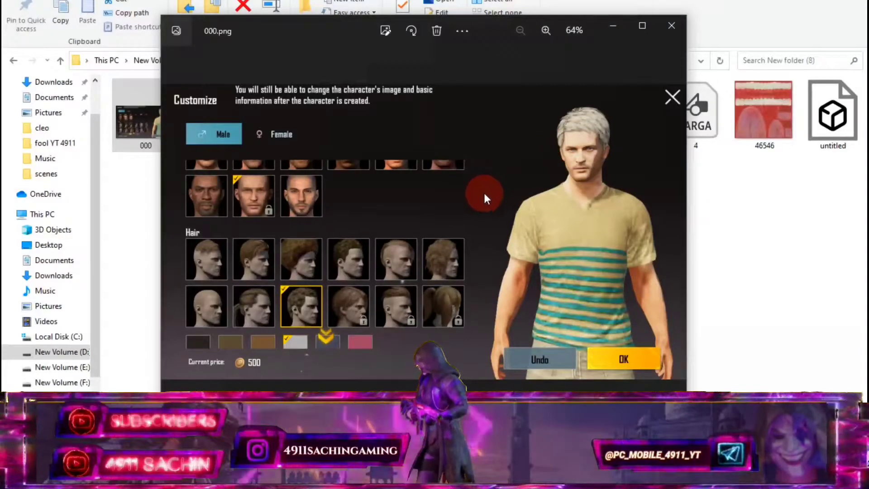
click(674, 28)
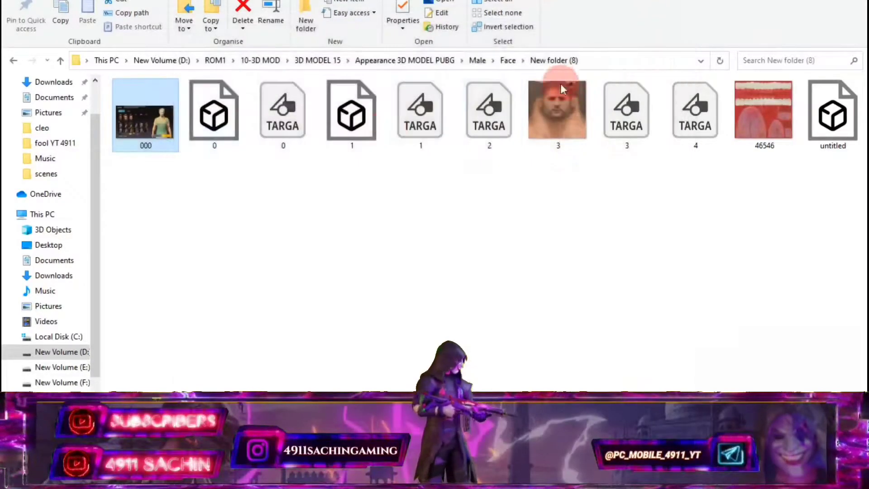
click(559, 149)
click(608, 61)
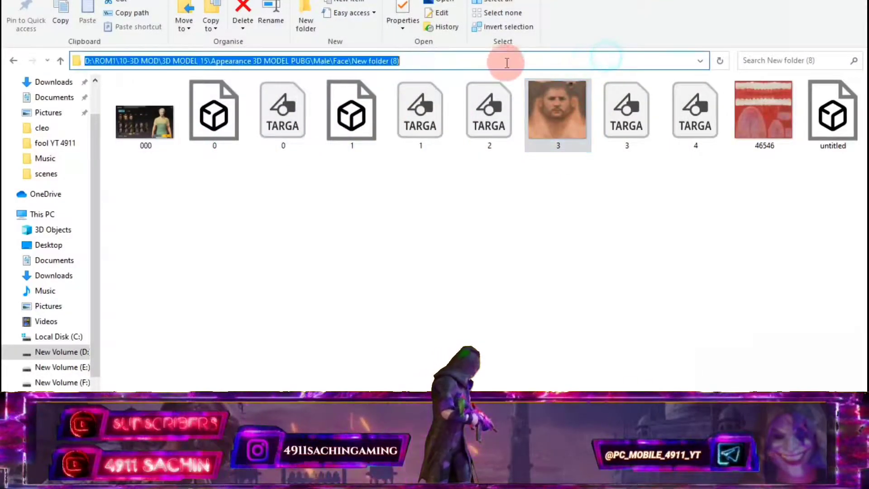
right_click(389, 61)
click(423, 102)
click(450, 204)
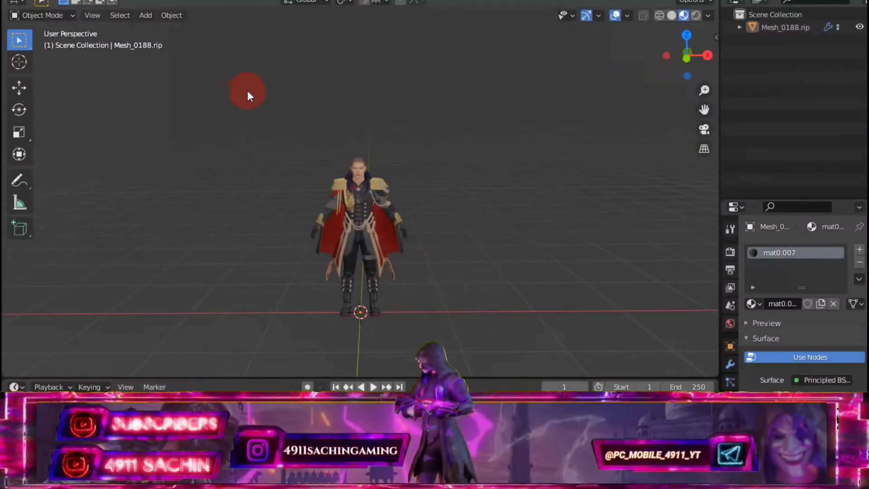
Import untitled.fbx as FBX from the pasted Male\Face\New folder (8) path.
scroll(393, 171, up, 1)
scroll(398, 153, up, 2)
scroll(397, 123, up, 2)
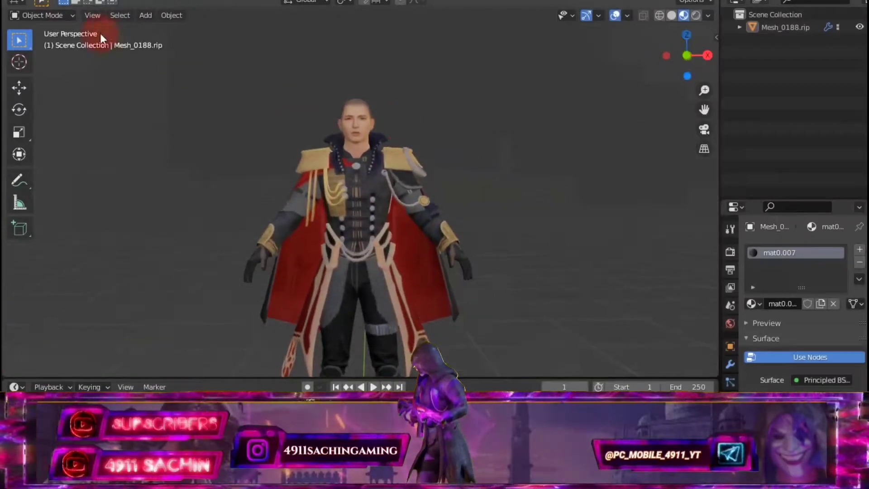
click(28, 1)
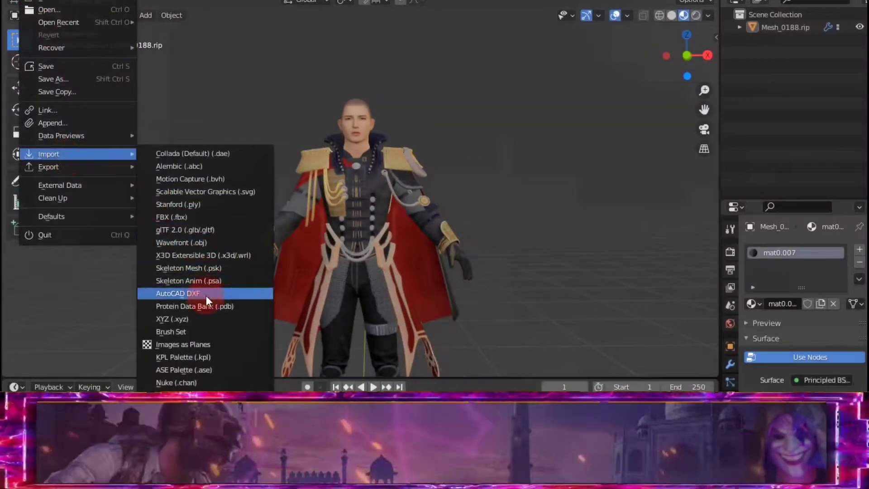
click(184, 219)
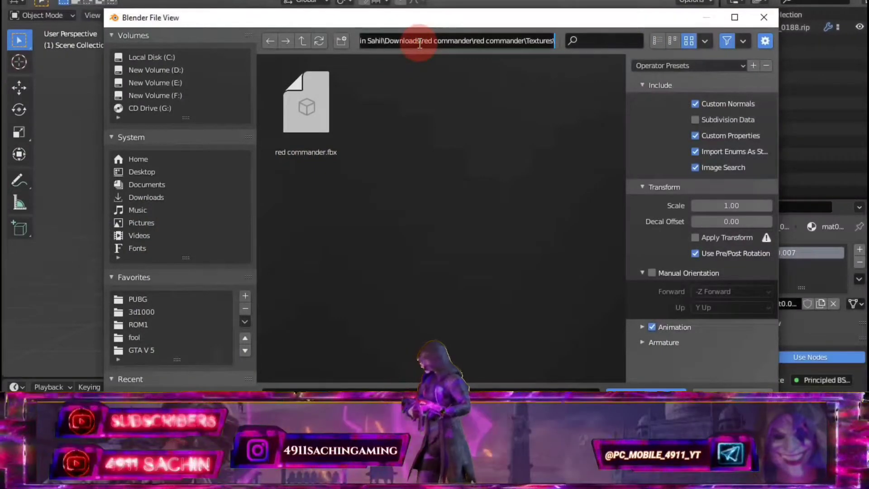
key(ctrl+v)
key(Return)
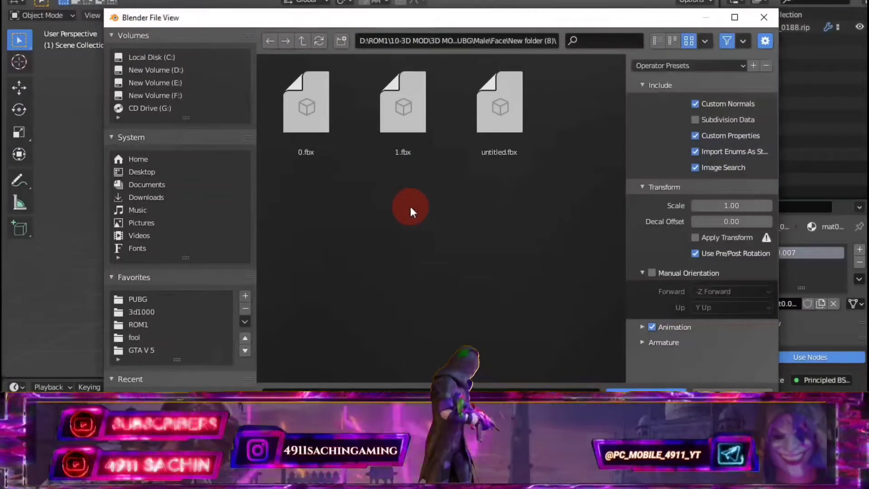
click(504, 143)
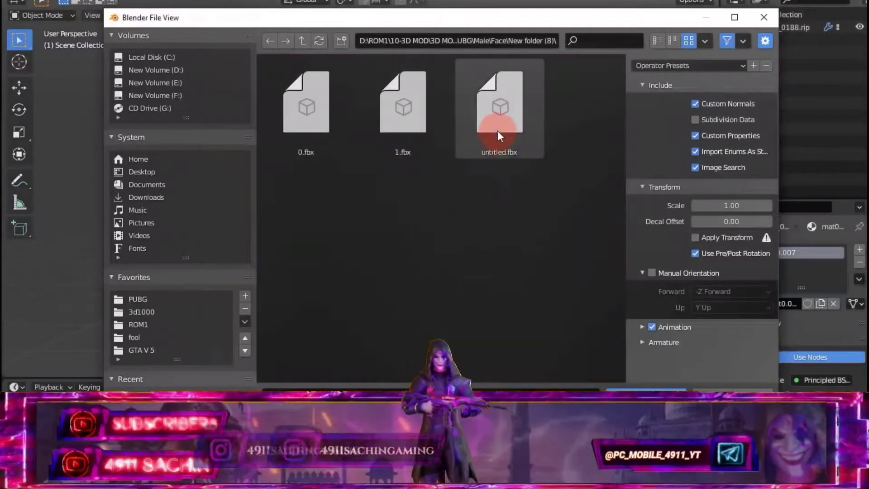
click(497, 108)
click(636, 389)
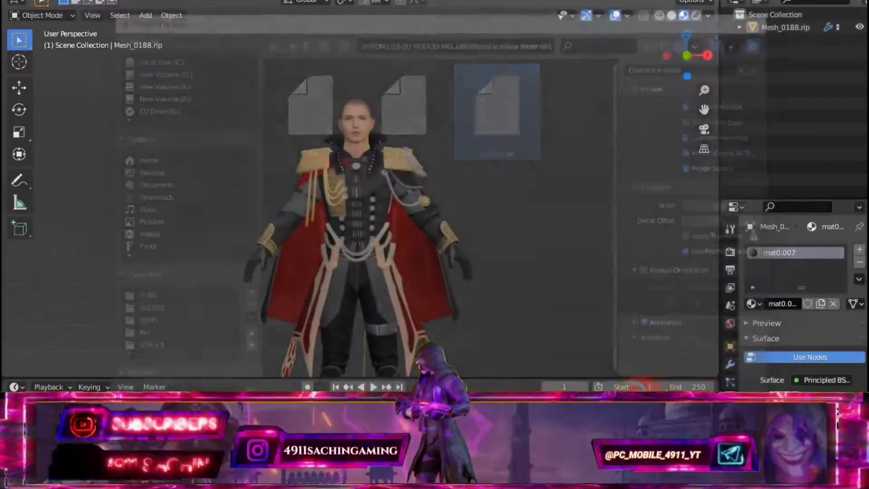
Expand Mesh_0188.rip in the Outliner and delete the old head mesh Mesh_0180.rip.
scroll(474, 123, up, 2)
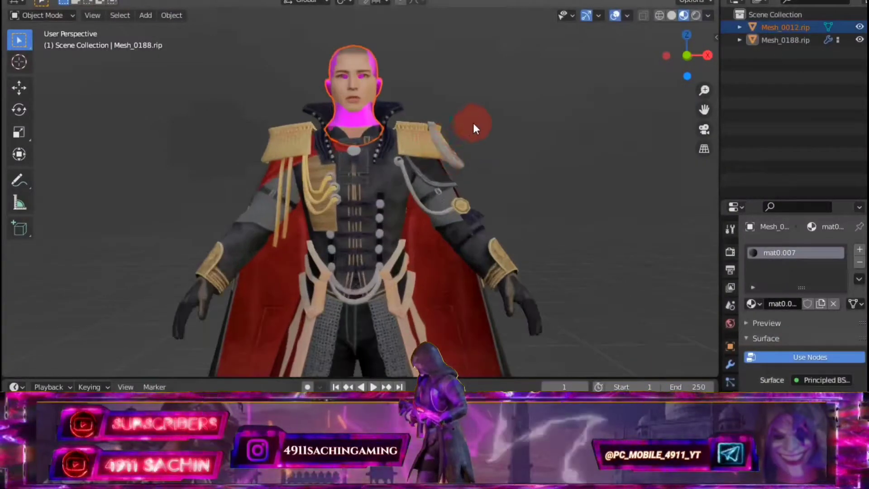
click(740, 40)
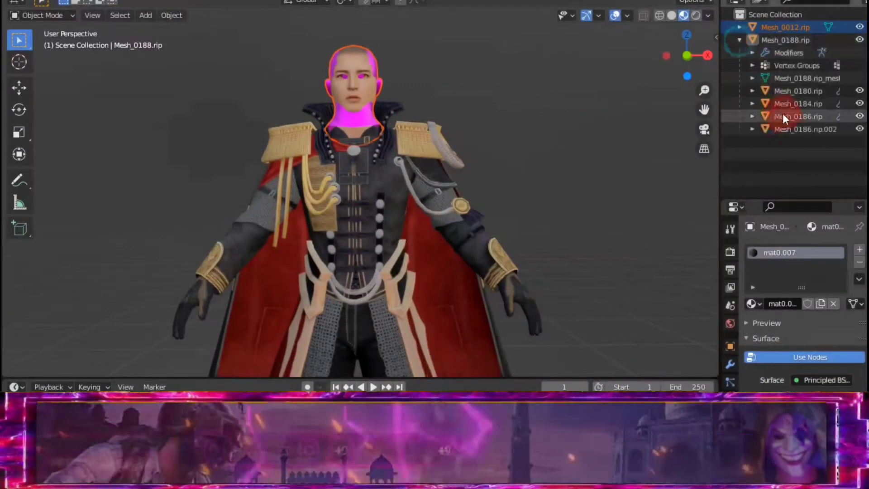
click(362, 89)
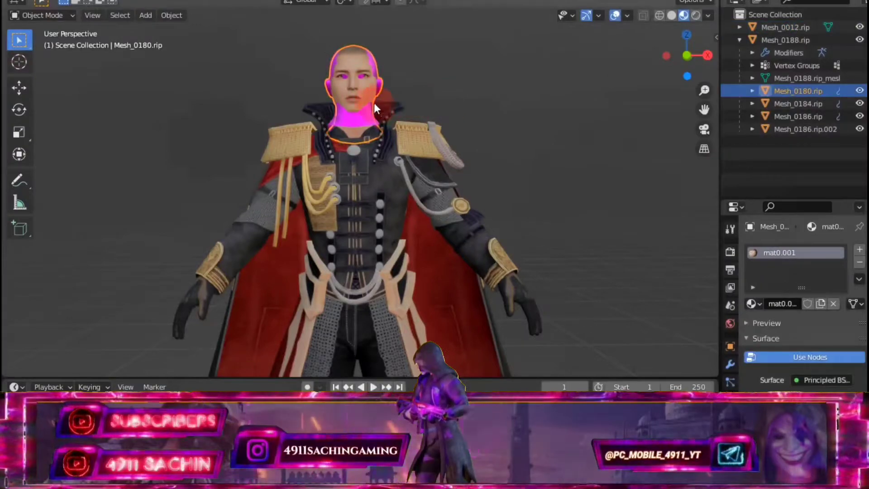
right_click(355, 92)
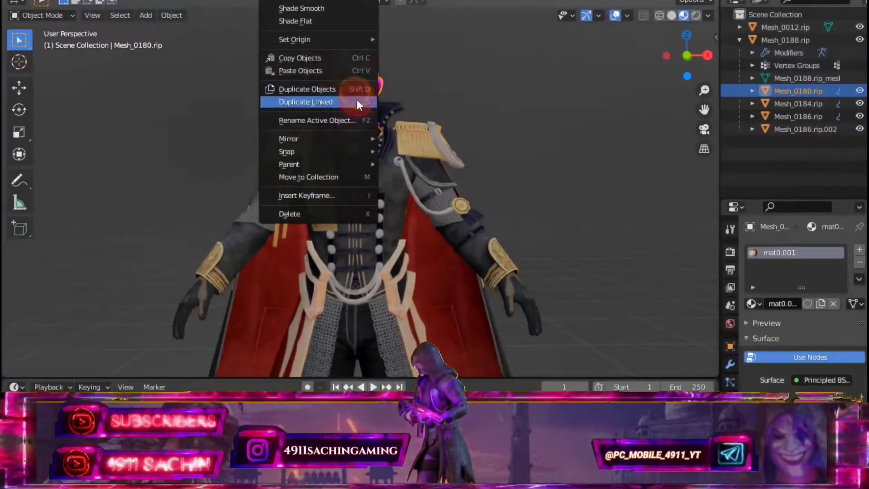
click(289, 216)
scroll(443, 69, up, 2)
scroll(414, 77, up, 2)
scroll(379, 118, down, 4)
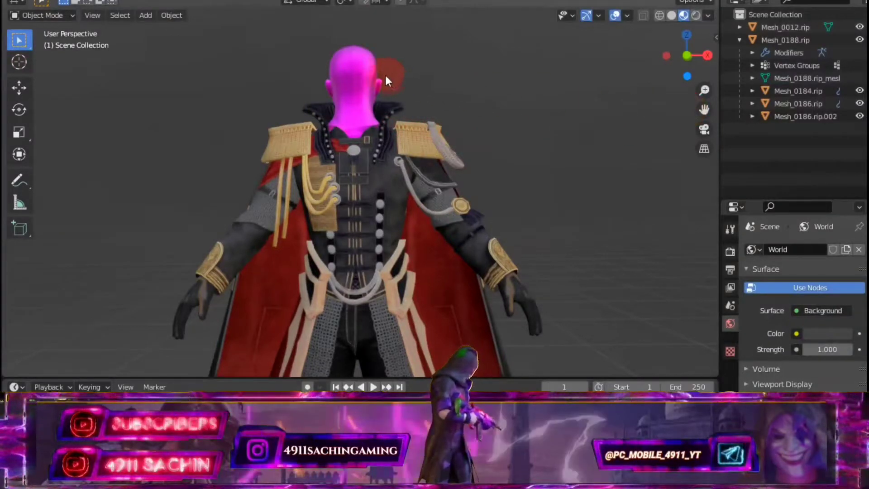
Mirror the imported head Mesh_0012.rip across the global Y axis so it faces forward.
click(365, 69)
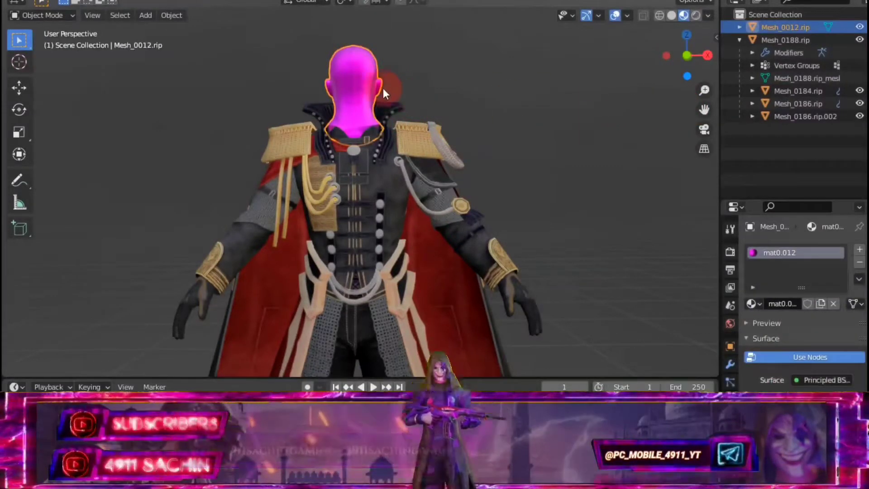
right_click(353, 84)
mouse_move(286, 139)
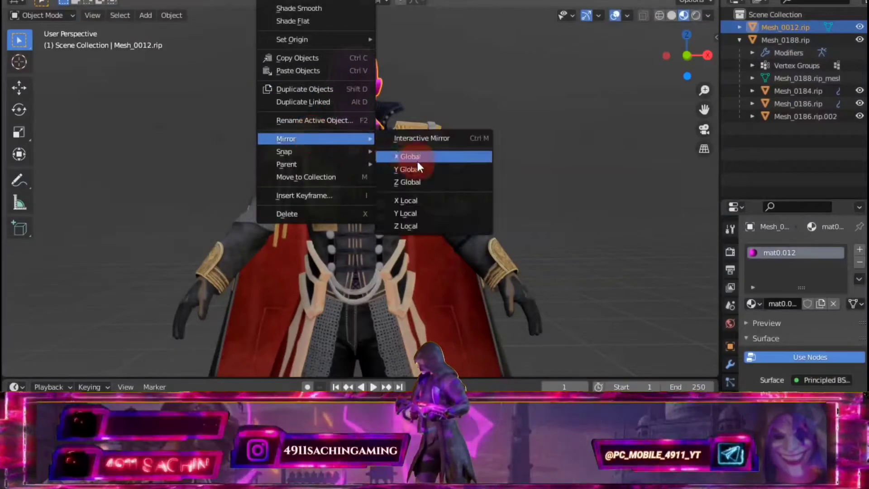
click(437, 165)
click(752, 141)
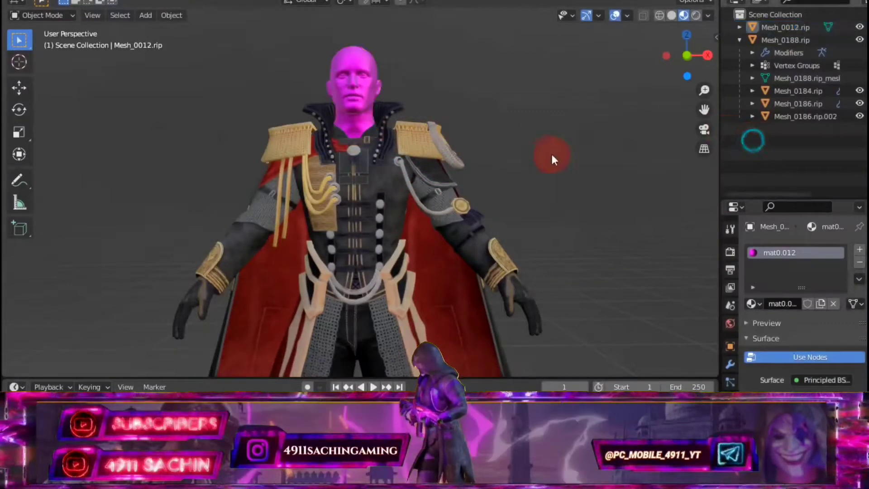
scroll(551, 152, up, 2)
mouse_move(493, 128)
middle_down()
mouse_move(443, 153)
mouse_move(274, 172)
mouse_move(488, 113)
mouse_move(501, 113)
mouse_move(499, 132)
middle_up()
Reselect the head, then zoom and pan to inspect the flipped head on the body.
scroll(588, 119, down, 2)
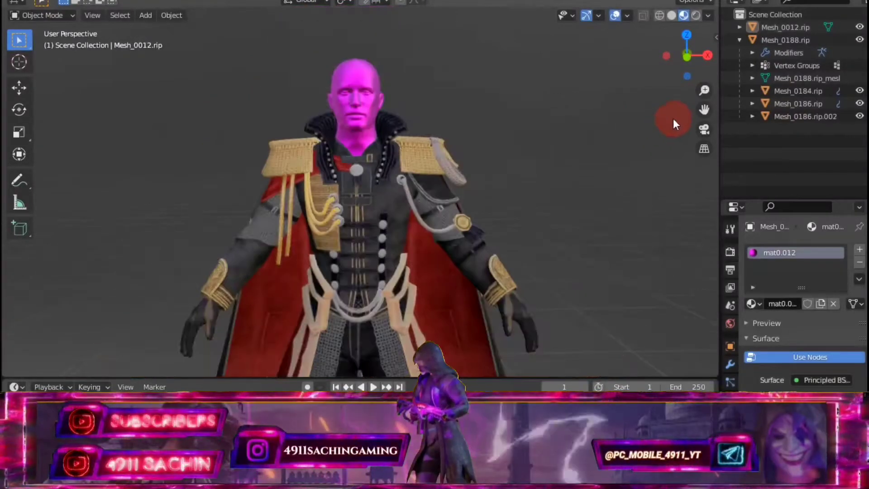
scroll(673, 119, down, 1)
scroll(479, 129, down, 2)
scroll(368, 148, down, 2)
scroll(367, 142, down, 1)
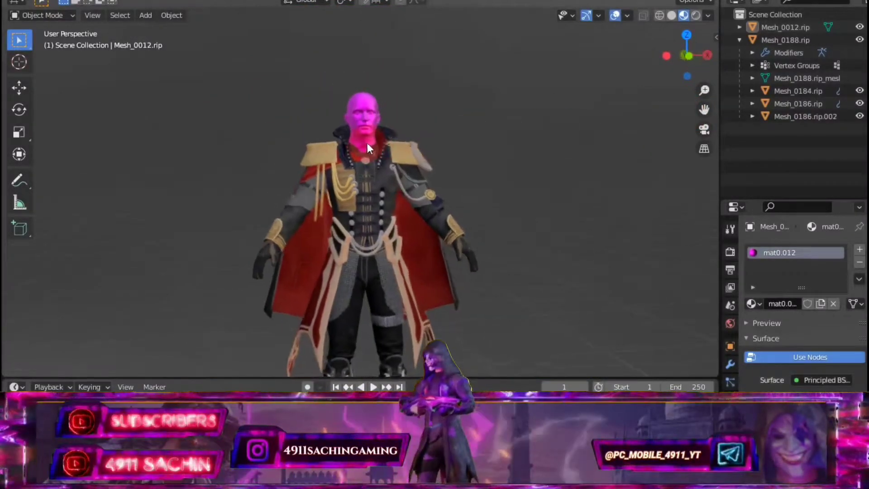
scroll(367, 143, down, 1)
scroll(362, 104, up, 2)
click(358, 80)
scroll(503, 191, down, 2)
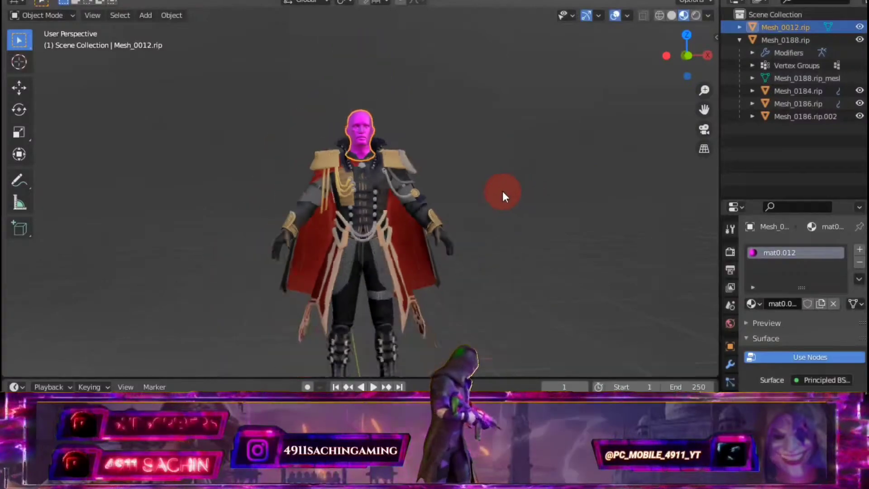
scroll(480, 190, down, 1)
scroll(449, 195, up, 3)
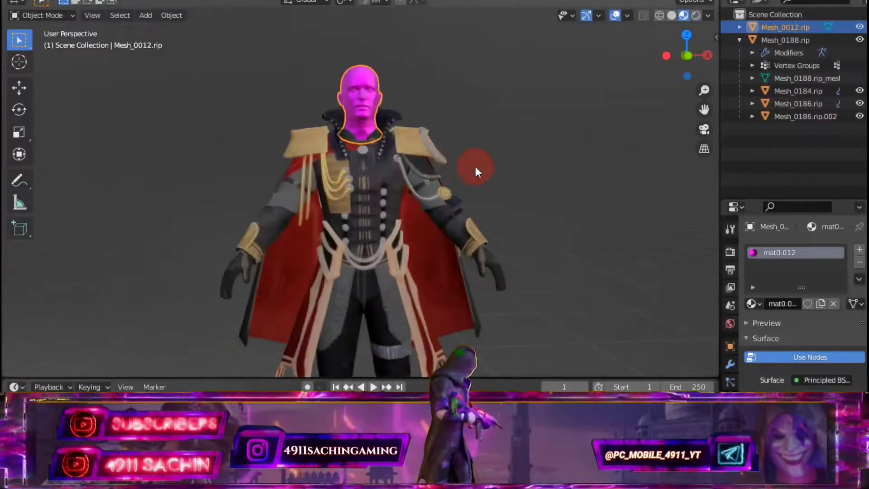
scroll(474, 164, up, 1)
scroll(473, 163, up, 2)
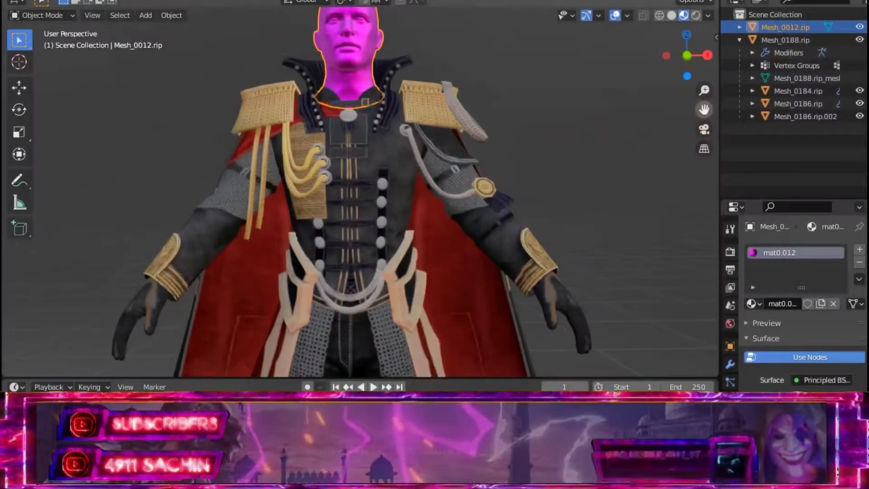
drag(704, 109, 704, 232)
scroll(565, 161, up, 1)
scroll(629, 237, up, 1)
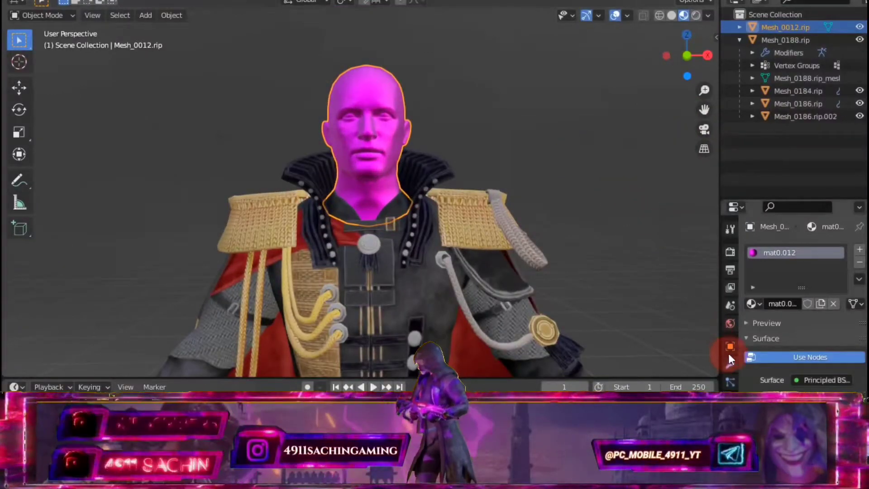
scroll(731, 363, down, 4)
scroll(776, 318, down, 5)
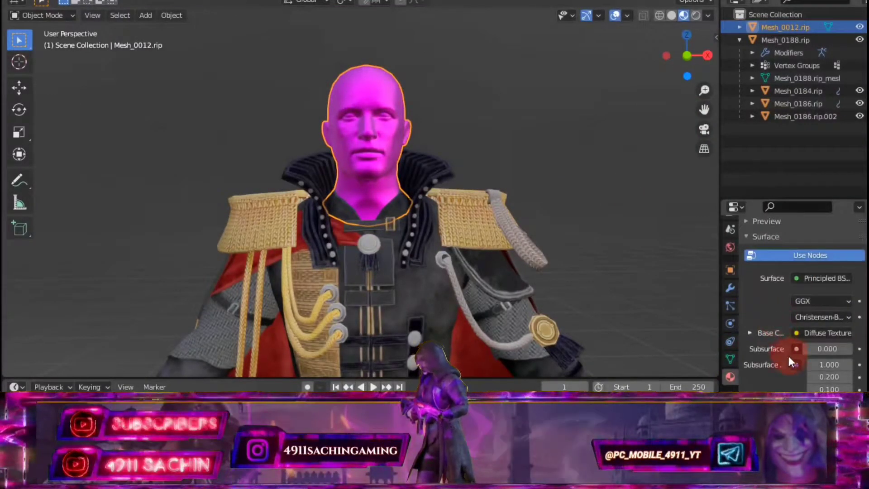
Link an Image Texture loading 3.tga into the head material's Base Color.
click(796, 333)
click(535, 221)
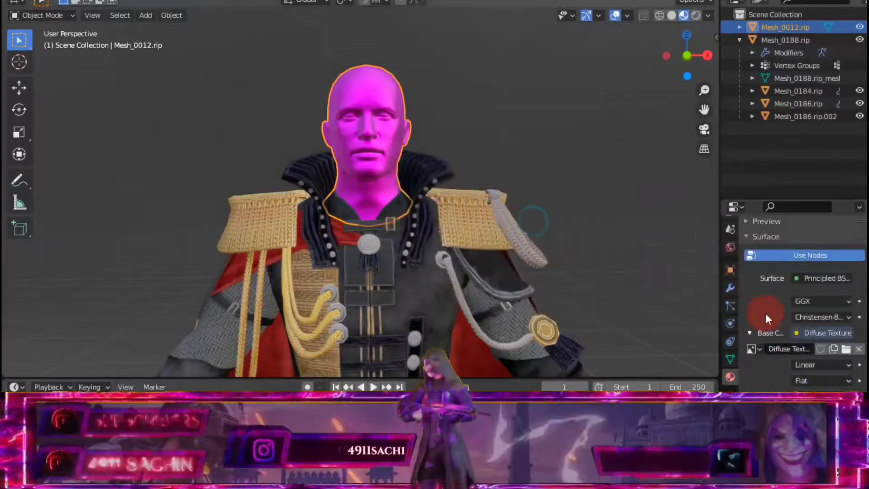
click(846, 349)
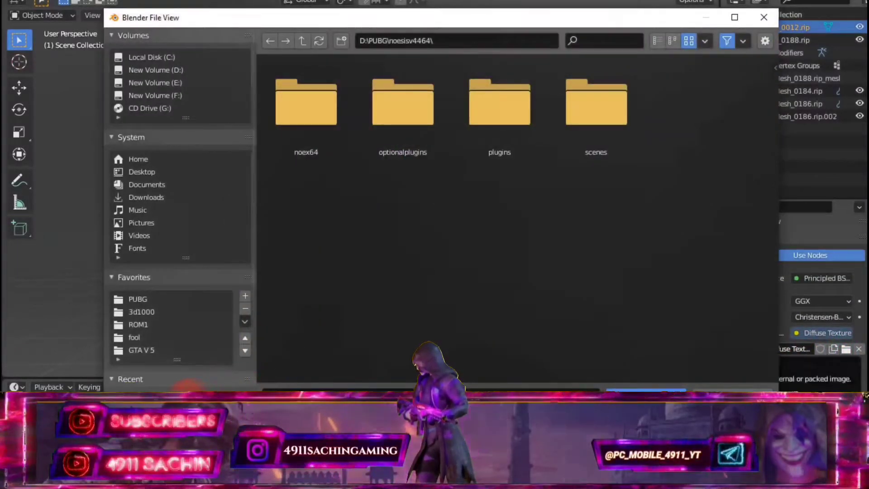
click(339, 226)
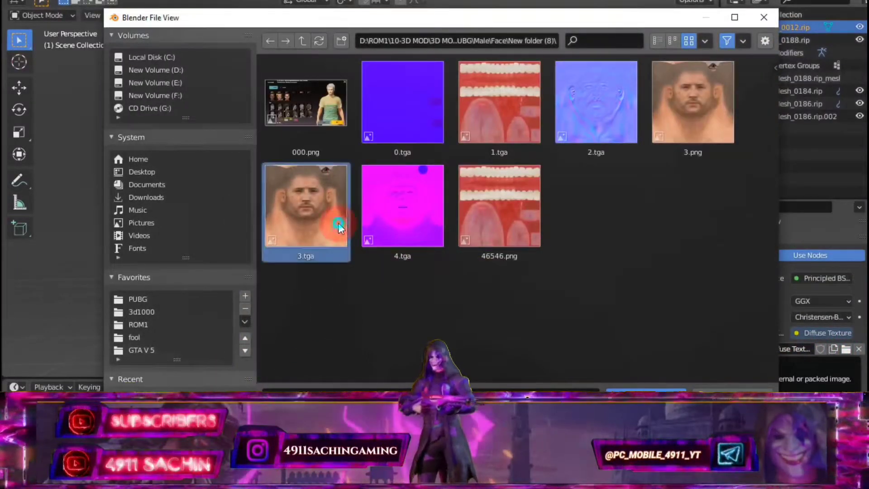
click(646, 384)
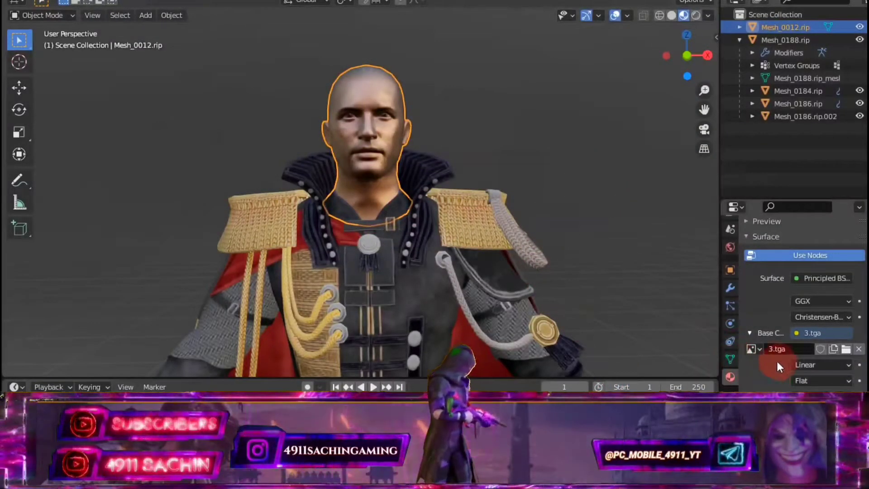
scroll(774, 362, down, 6)
scroll(780, 352, down, 1)
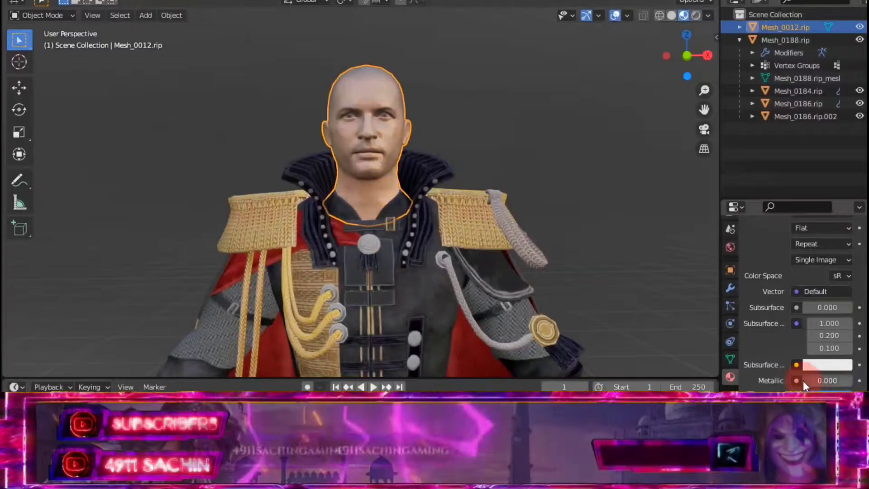
click(775, 167)
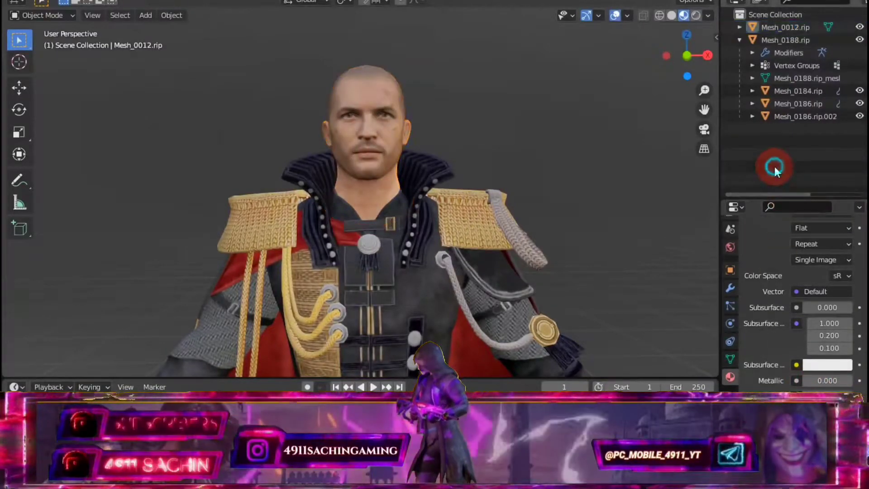
scroll(475, 209, down, 2)
scroll(335, 168, up, 6)
scroll(361, 173, down, 5)
scroll(425, 177, down, 2)
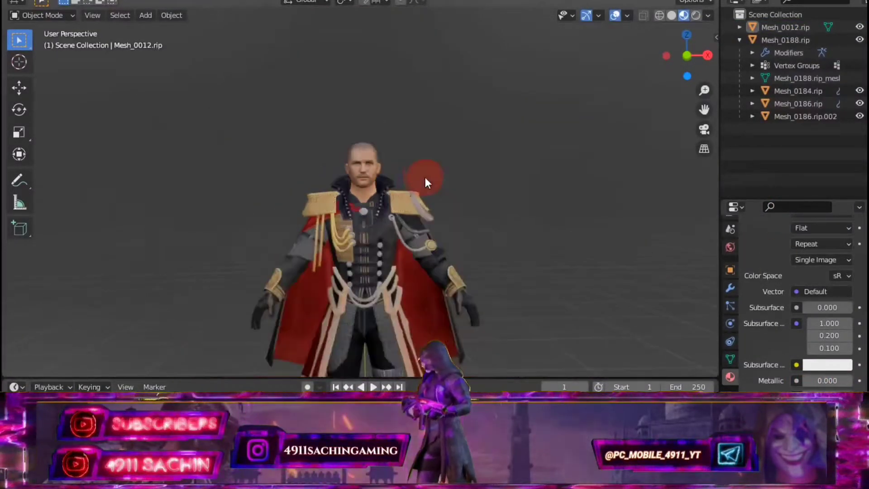
scroll(425, 178, down, 2)
drag(705, 121, 715, 99)
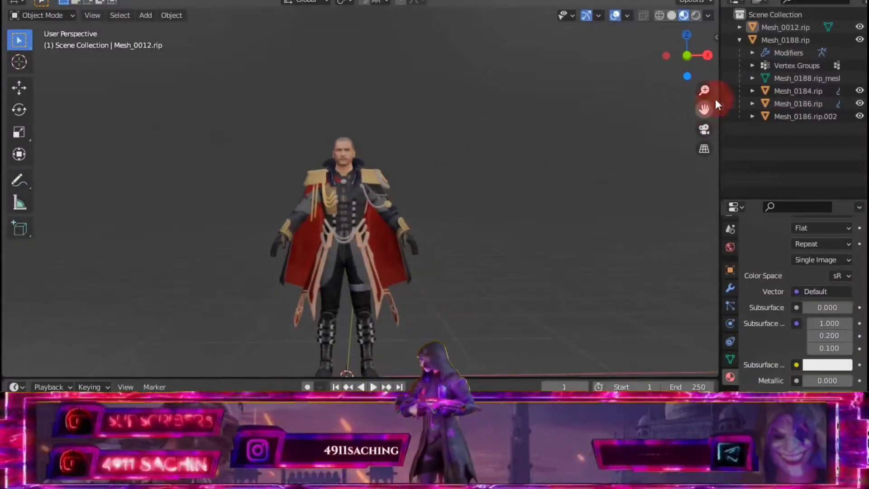
Select Mesh_0188.rip, shift it along X, then clear its location with Alt+G.
click(740, 40)
click(774, 41)
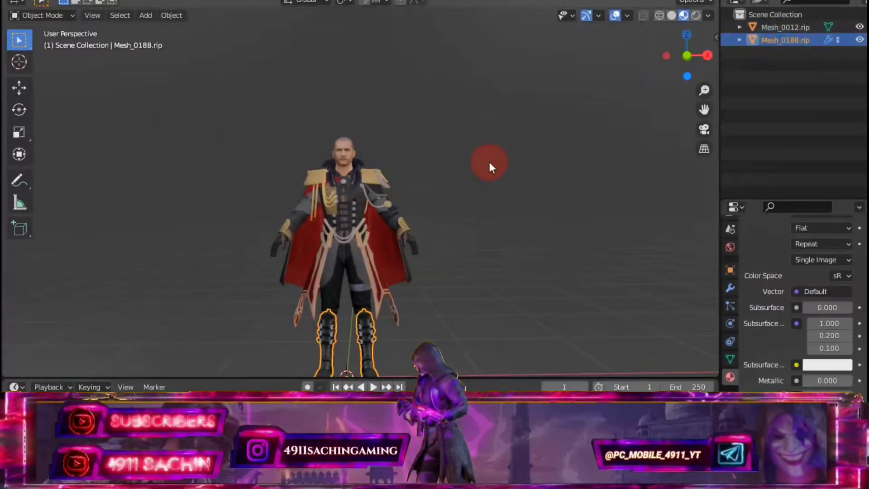
scroll(489, 167, down, 3)
click(19, 88)
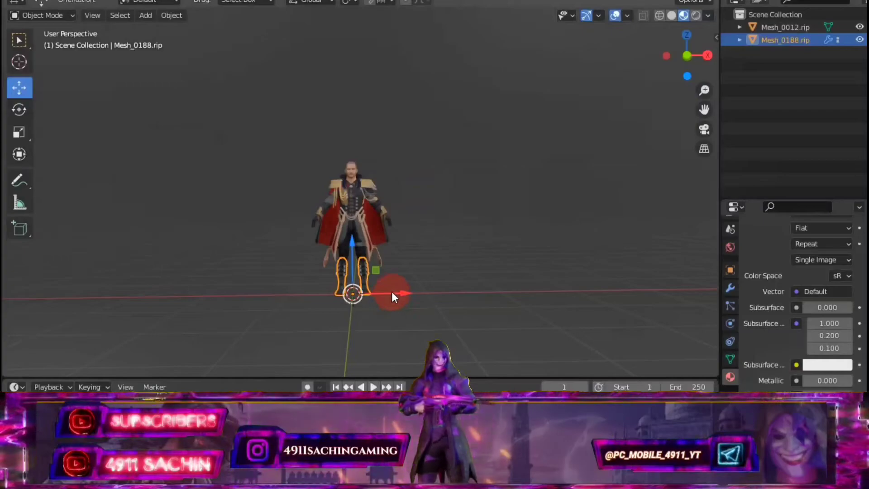
drag(393, 292, 484, 298)
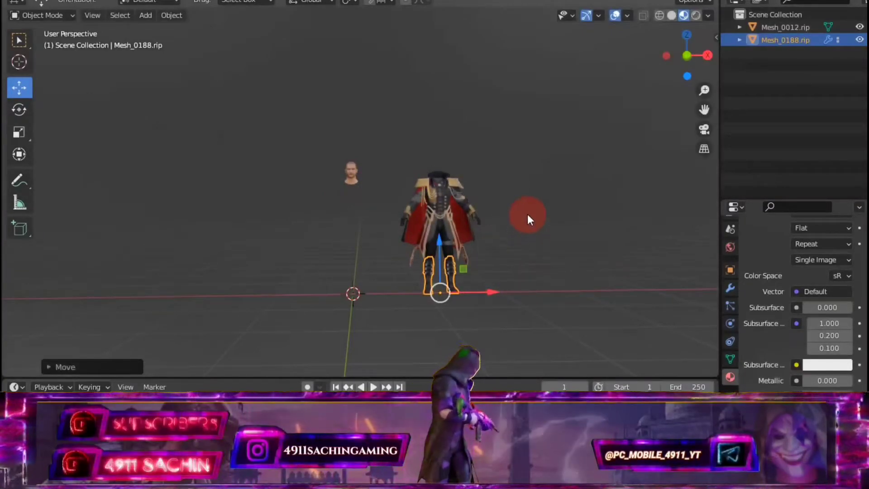
key(alt+g)
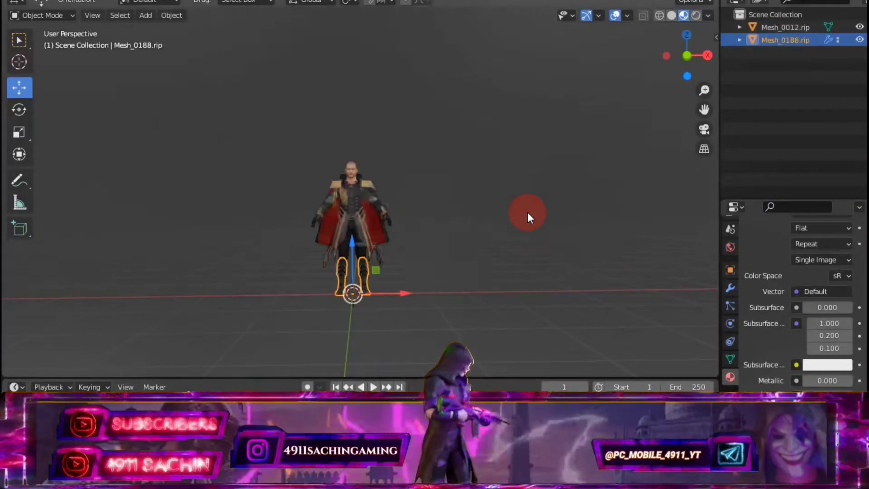
click(756, 111)
scroll(491, 129, up, 3)
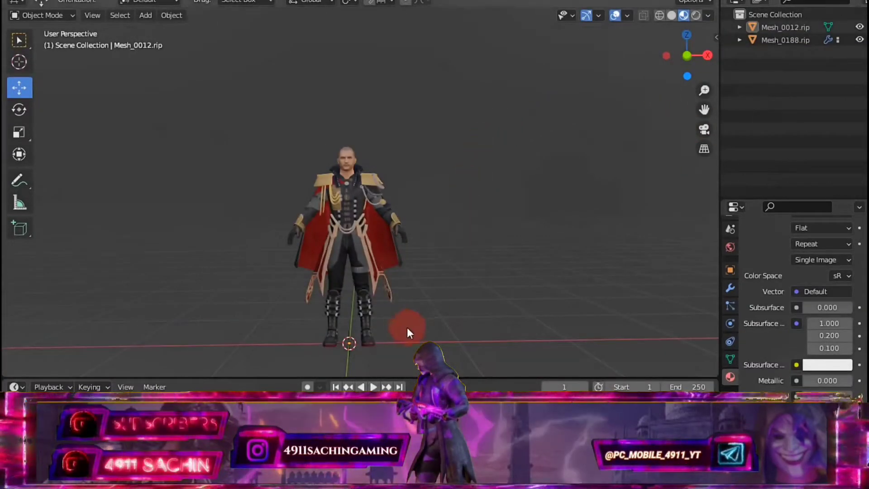
Parent the head and body pieces to Mesh_0188.rip using Ctrl+P > Object.
click(346, 159)
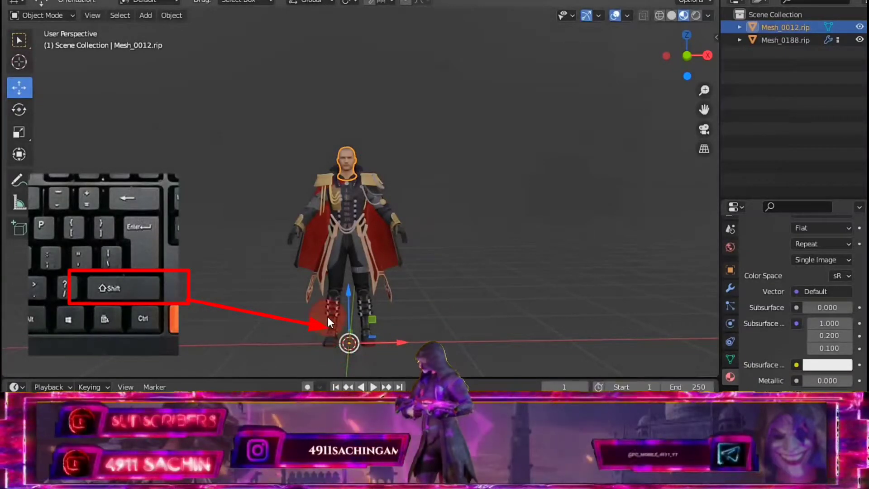
shift+click(329, 316)
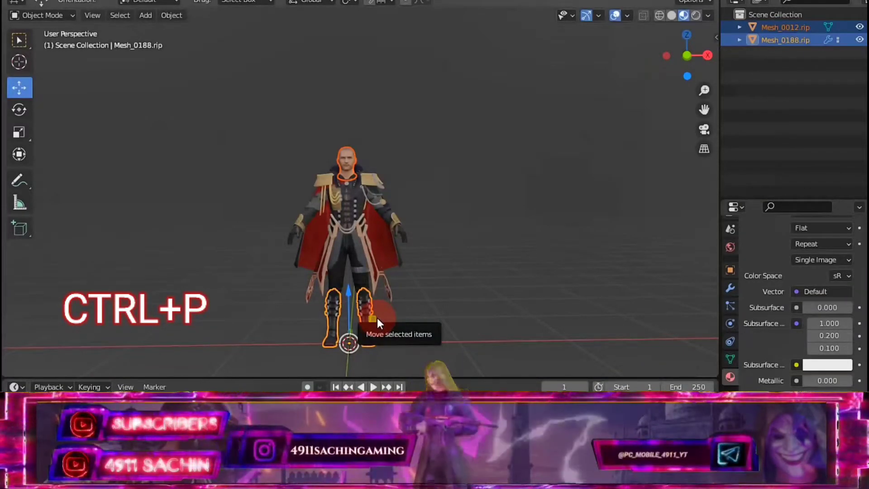
key(ctrl+p)
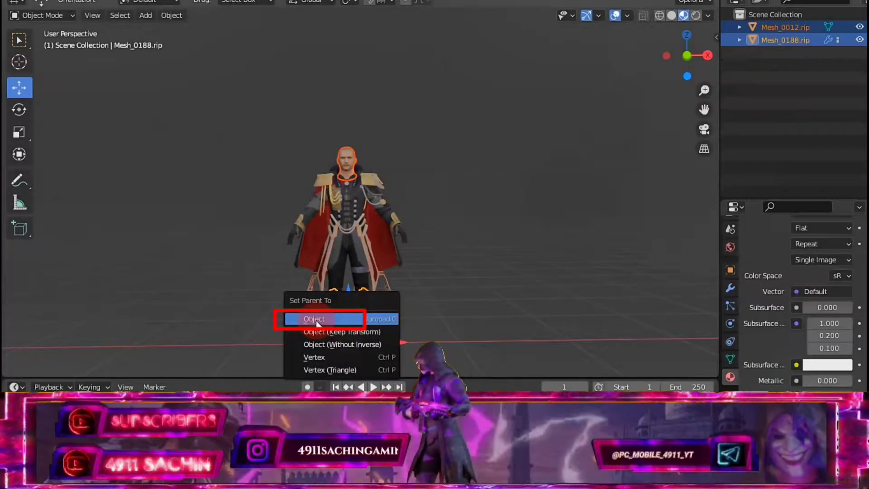
click(322, 319)
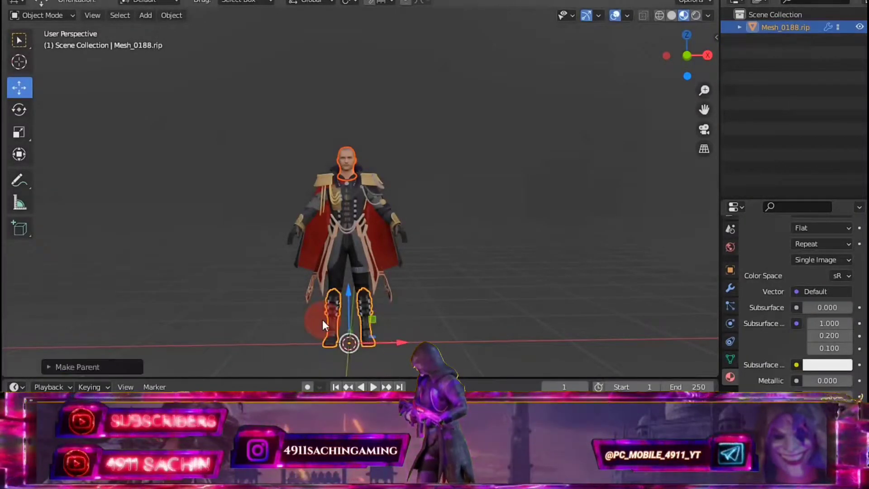
click(558, 161)
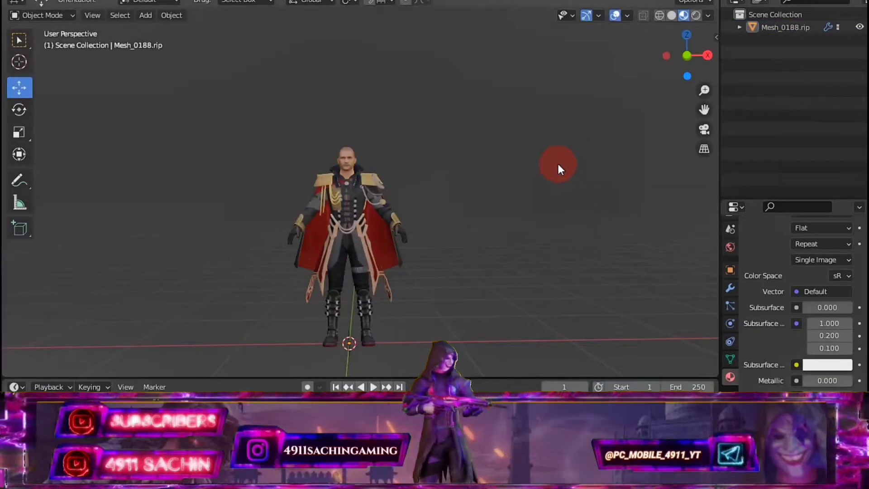
Move the parented character, then reset its location to the world origin with Alt+G.
click(771, 27)
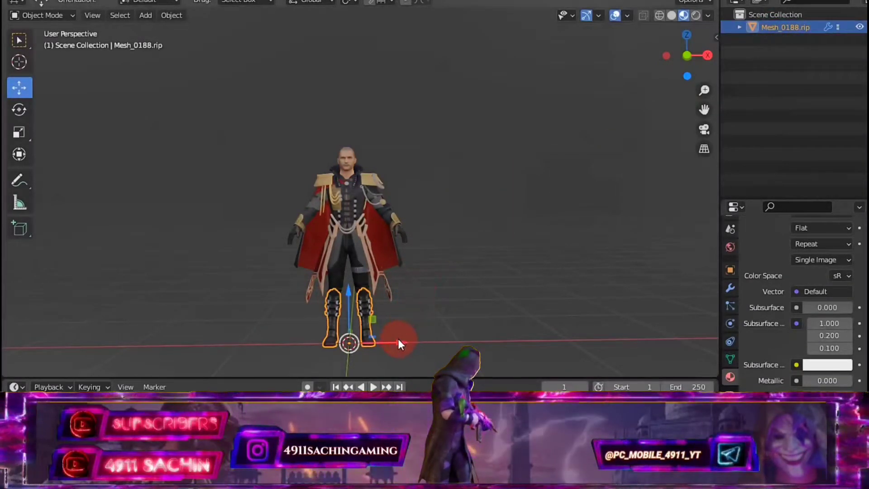
mouse_move(398, 340)
mouse_down()
mouse_move(542, 301)
mouse_move(287, 291)
mouse_move(534, 291)
mouse_move(300, 269)
mouse_up()
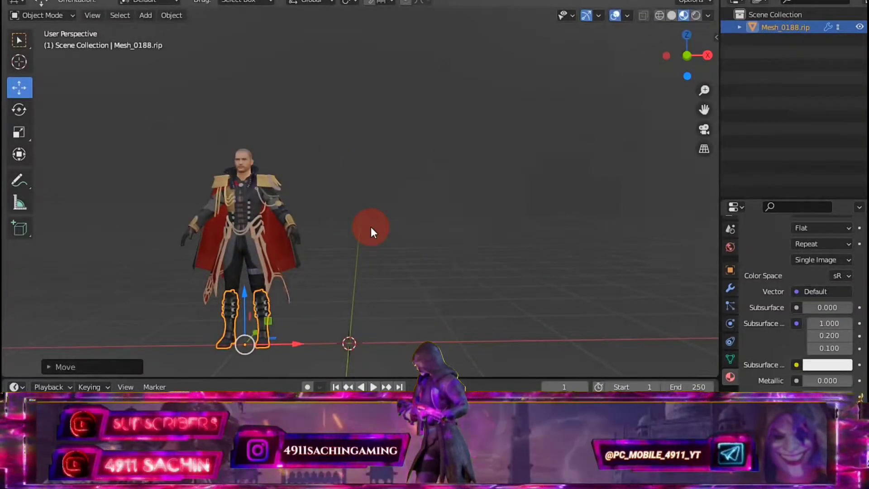
key(ctrl+a)
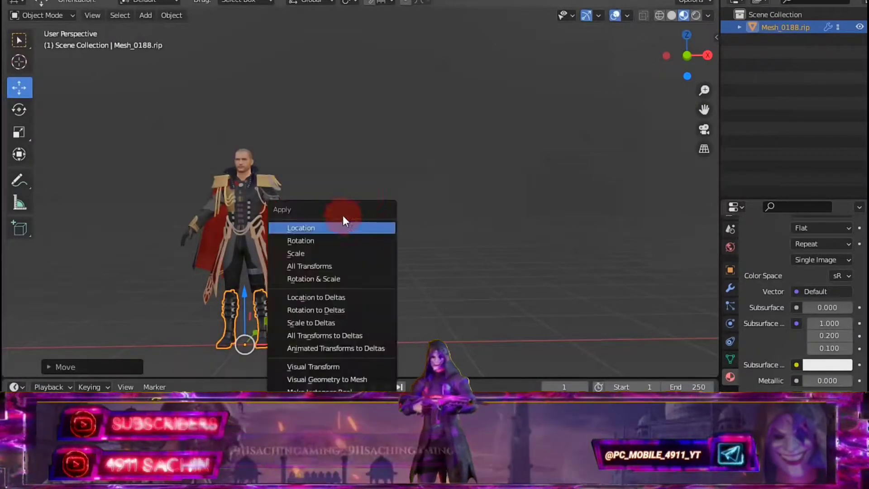
click(421, 133)
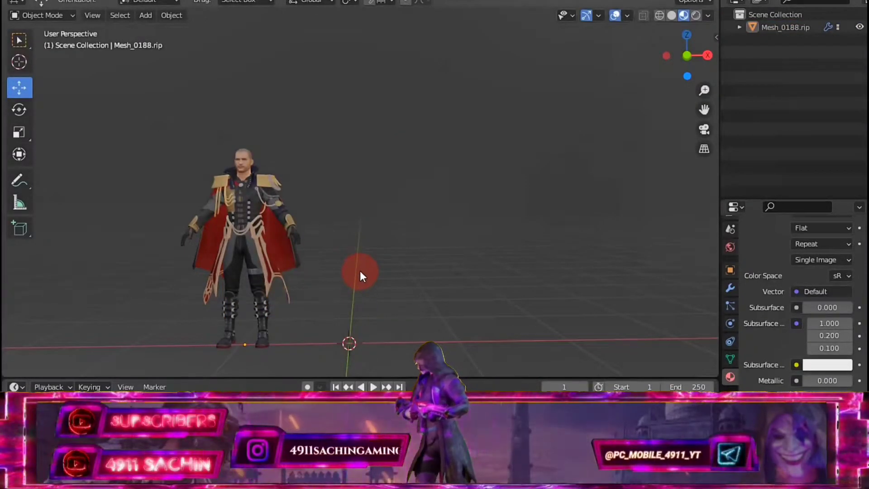
key(a)
key(alt+g)
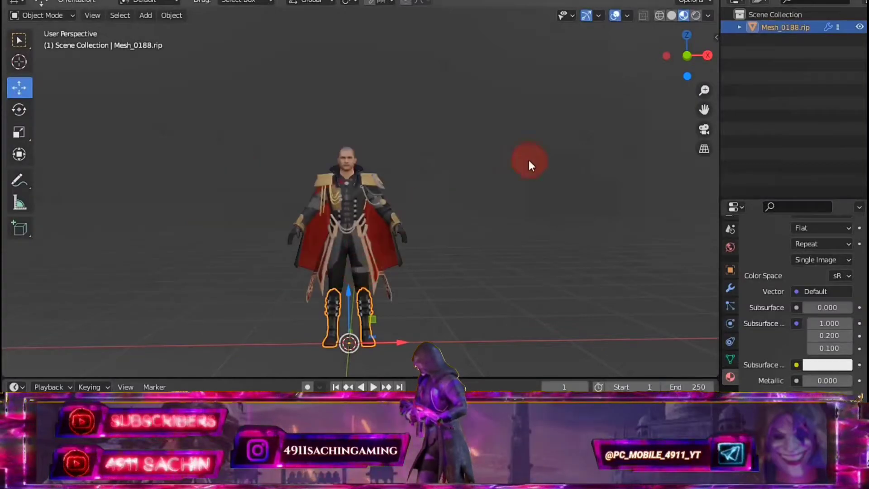
List Mesh_0188.rip's children, select Mesh_0012.rip, and zoom in on the textured head and shoulders.
click(739, 28)
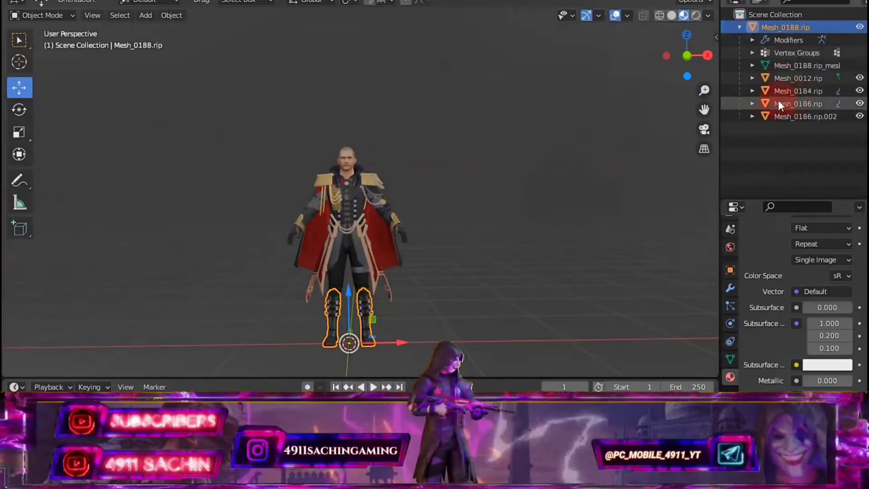
click(352, 163)
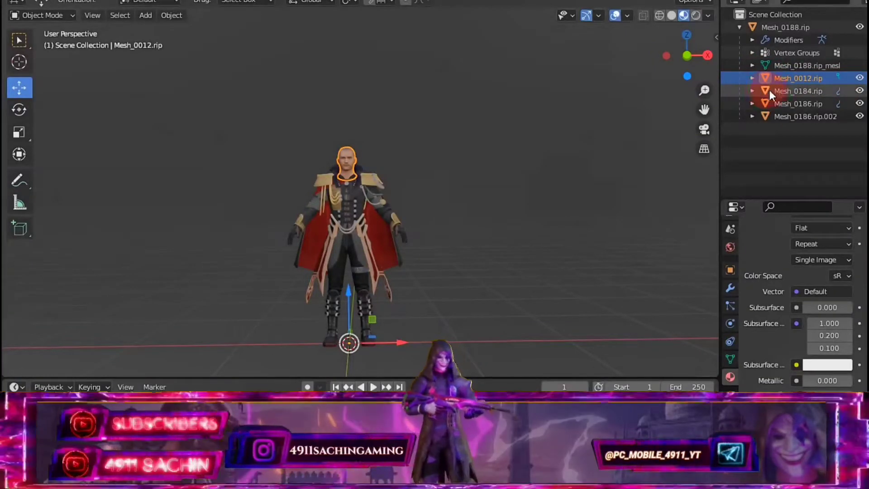
click(771, 153)
scroll(451, 172, up, 5)
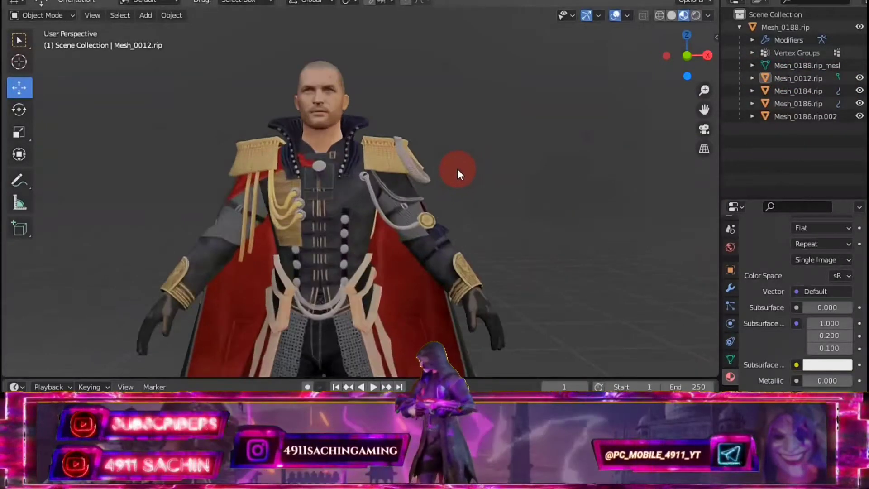
scroll(435, 143, down, 5)
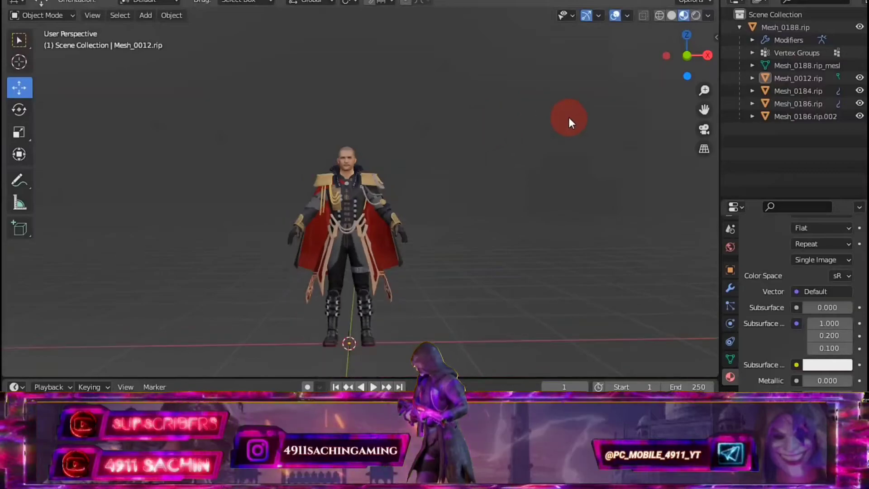
drag(701, 108, 702, 97)
scroll(453, 132, up, 2)
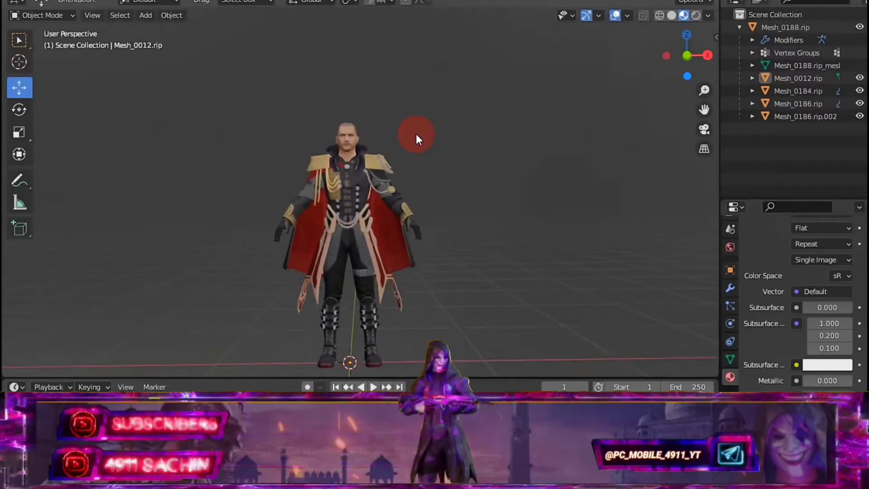
scroll(418, 136, up, 2)
scroll(420, 138, up, 2)
scroll(422, 133, up, 3)
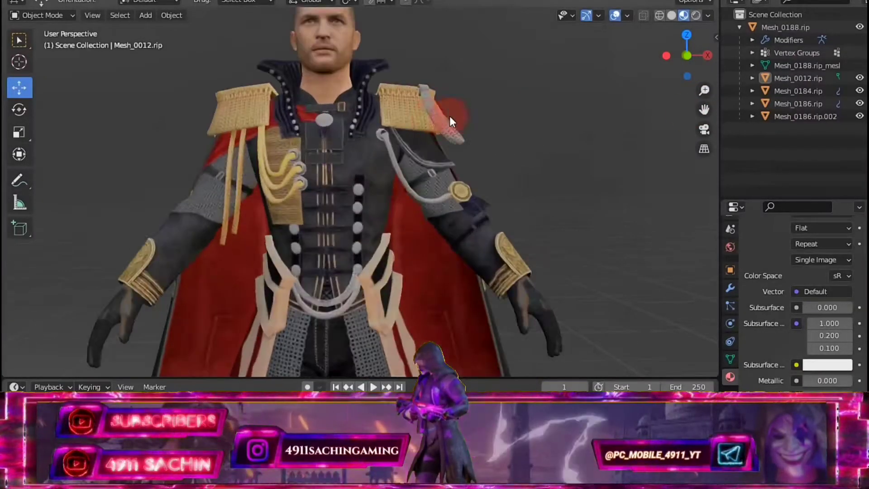
drag(691, 115, 691, 112)
scroll(512, 120, up, 3)
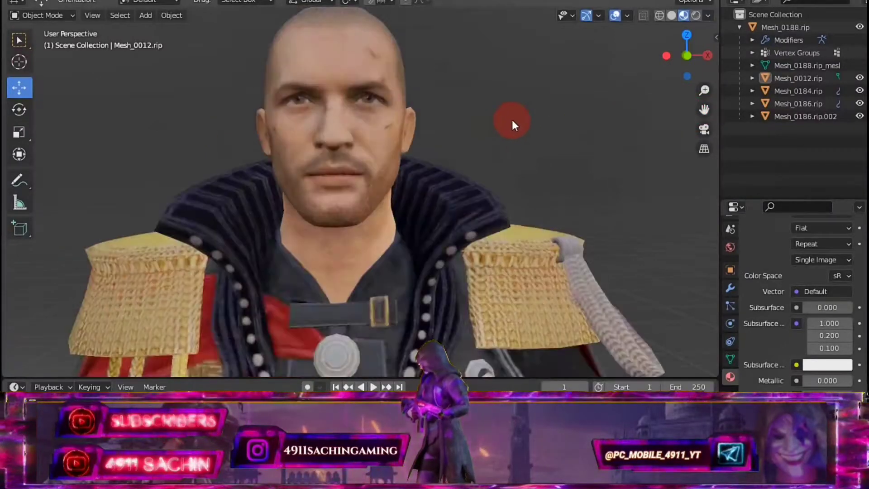
scroll(444, 100, down, 3)
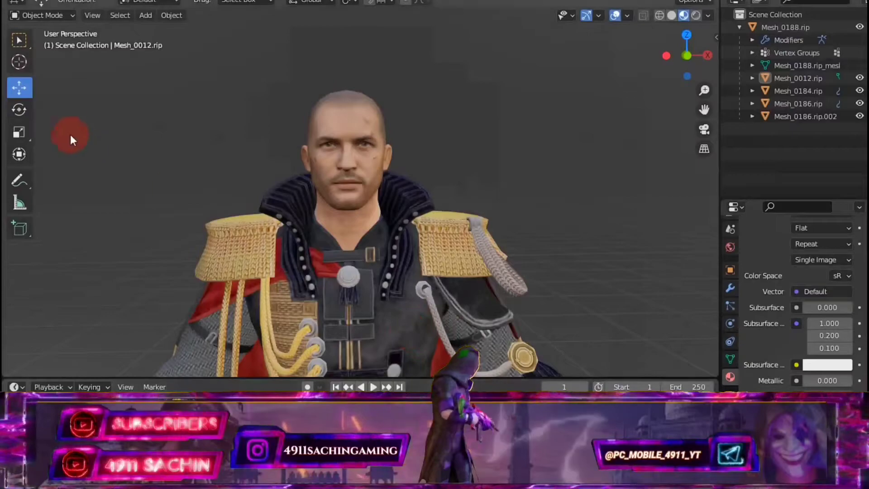
Import the beard FBX untitled.fbx from the Male\Facial Hair\New folder.
click(40, 2)
mouse_move(48, 153)
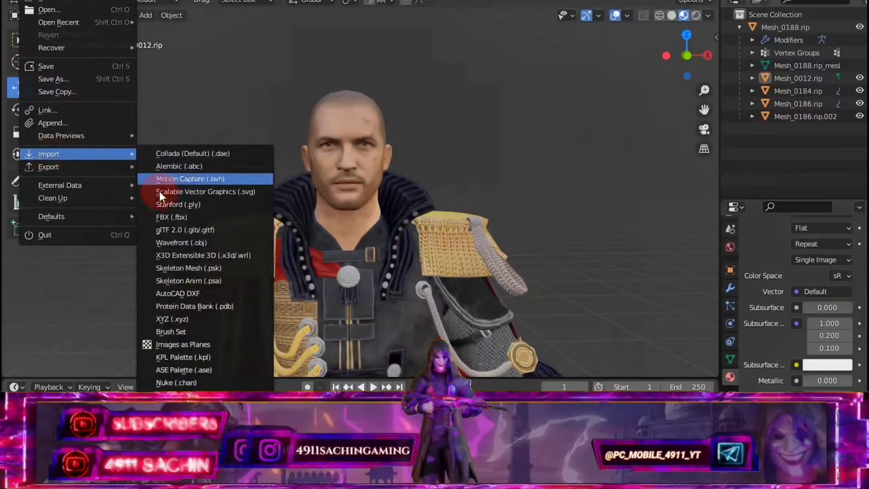
click(187, 217)
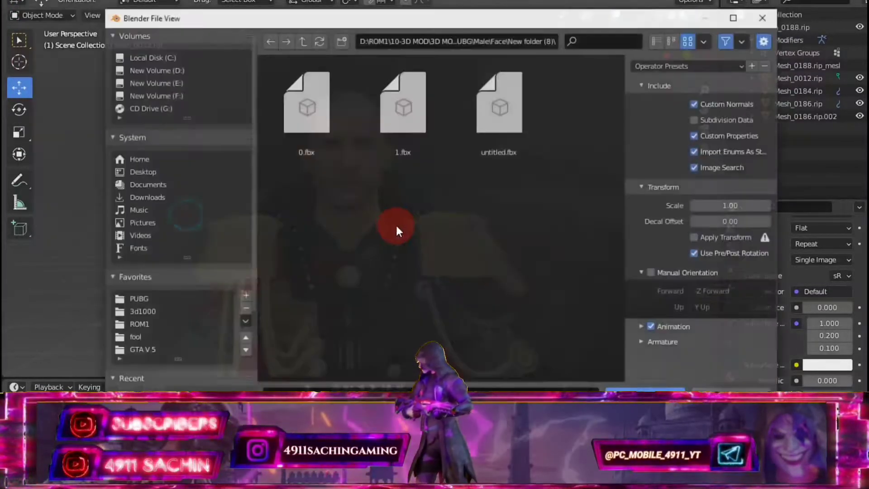
click(301, 40)
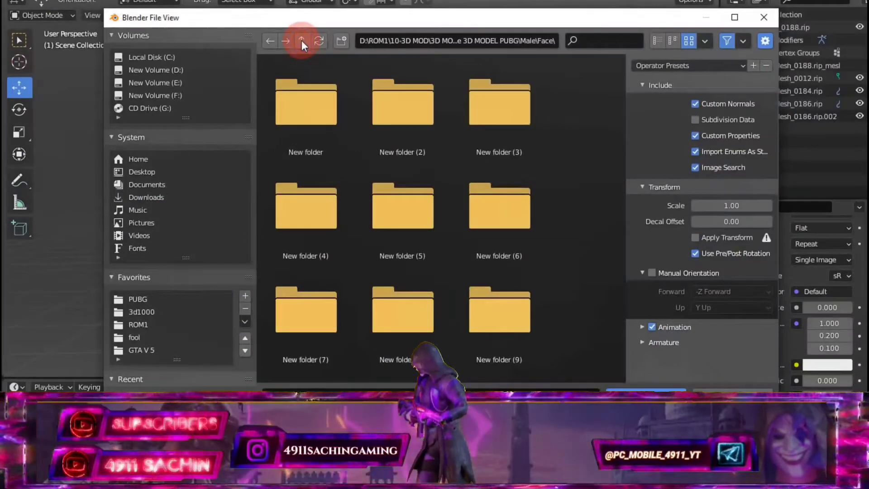
click(301, 40)
double_click(497, 132)
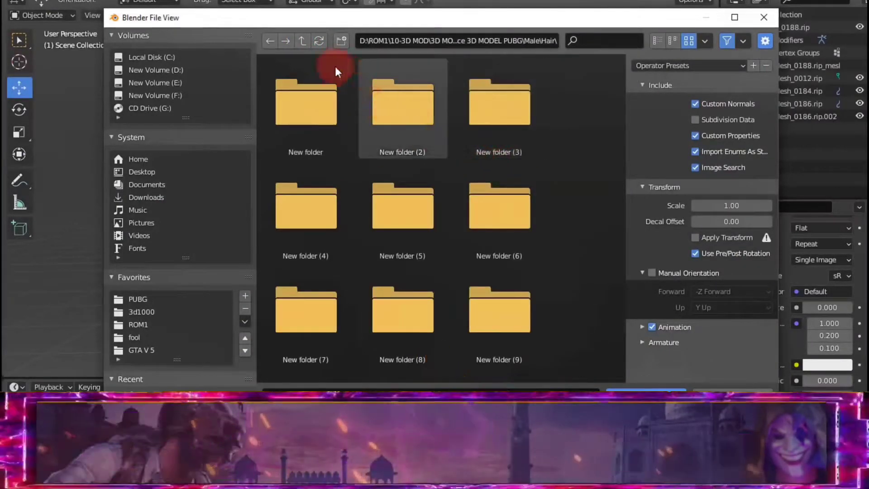
click(299, 43)
double_click(380, 99)
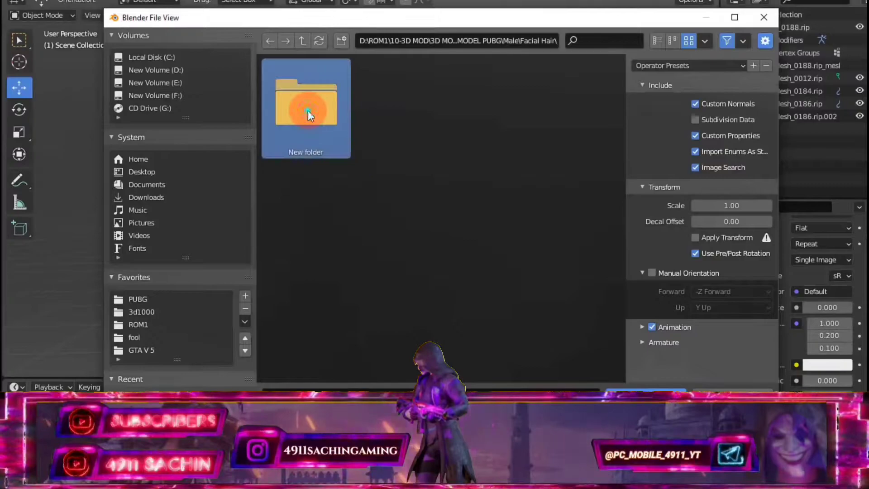
double_click(308, 110)
click(406, 141)
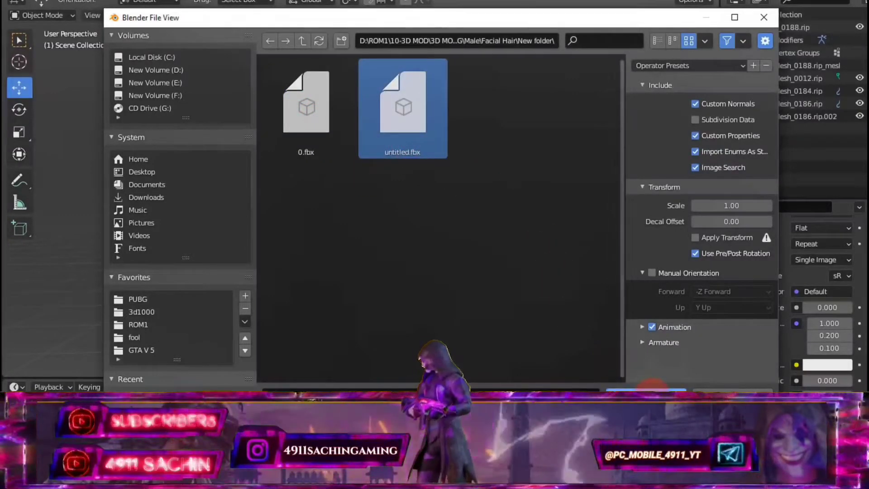
click(646, 395)
scroll(498, 200, down, 4)
Raise the beard mesh up to the commander's face.
scroll(486, 188, down, 4)
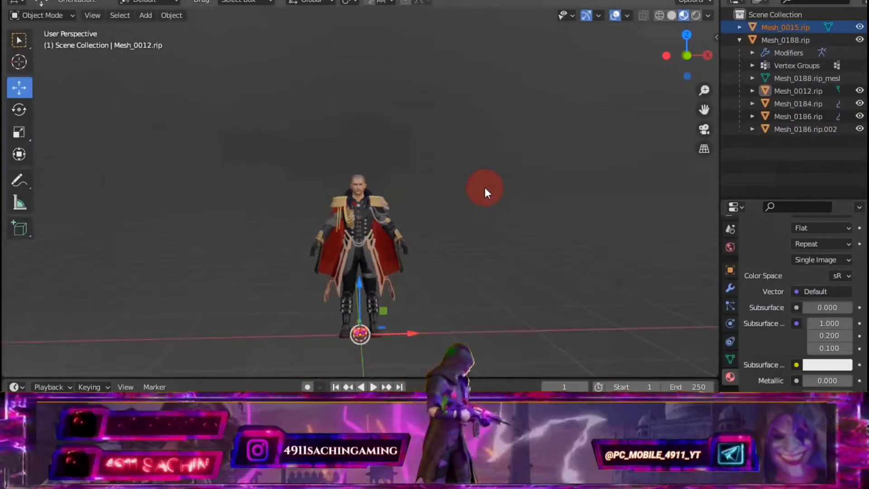
scroll(453, 212, down, 2)
drag(359, 260, 358, 133)
scroll(398, 101, up, 3)
scroll(435, 92, up, 3)
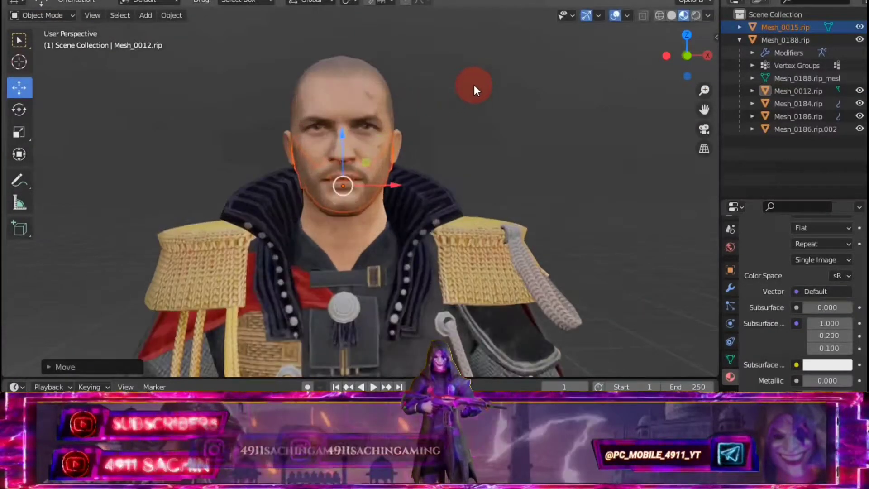
In left side view, mirror the beard across global Y so it faces forward.
click(666, 55)
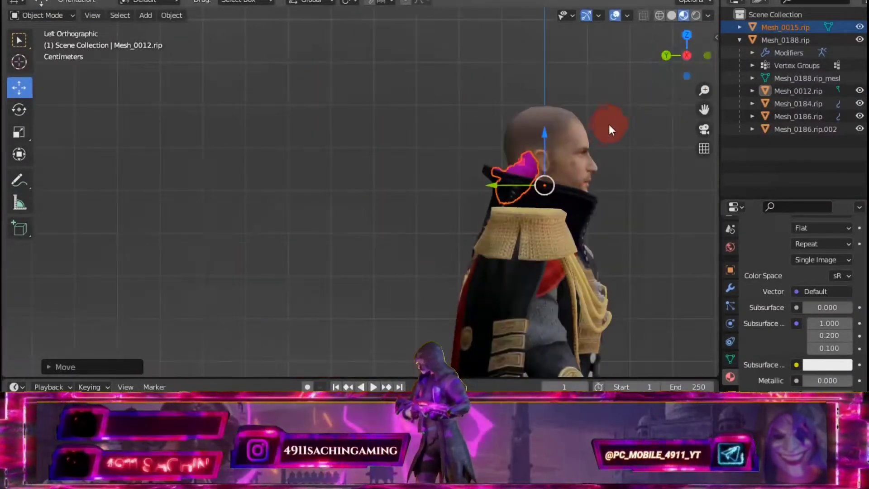
scroll(621, 141, up, 2)
right_click(591, 161)
mouse_move(527, 162)
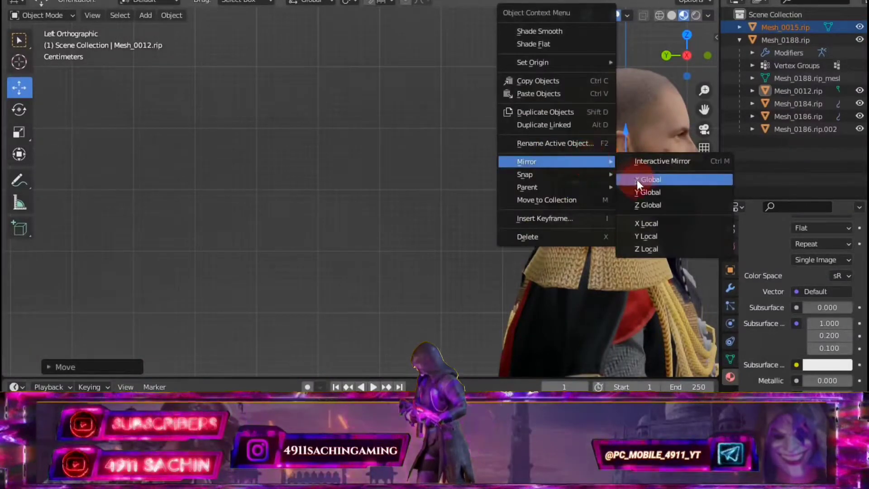
click(646, 194)
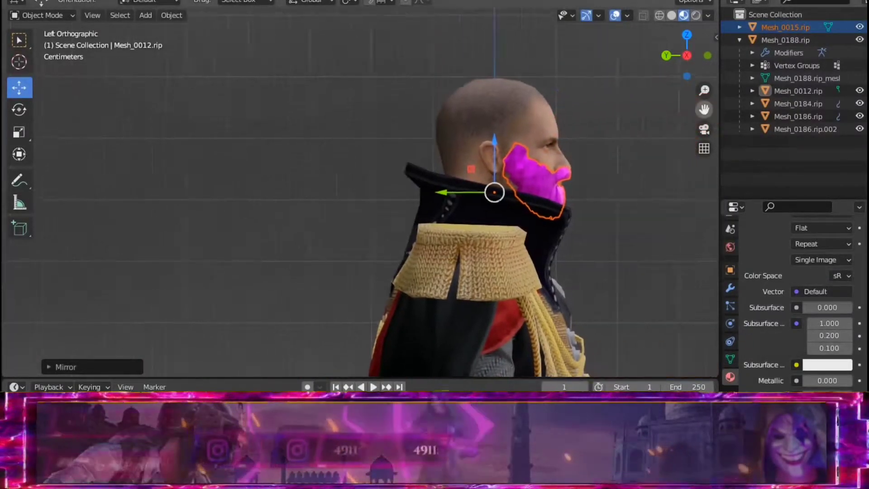
mouse_move(703, 110)
mouse_down()
mouse_move(534, 89)
mouse_move(437, 96)
mouse_up()
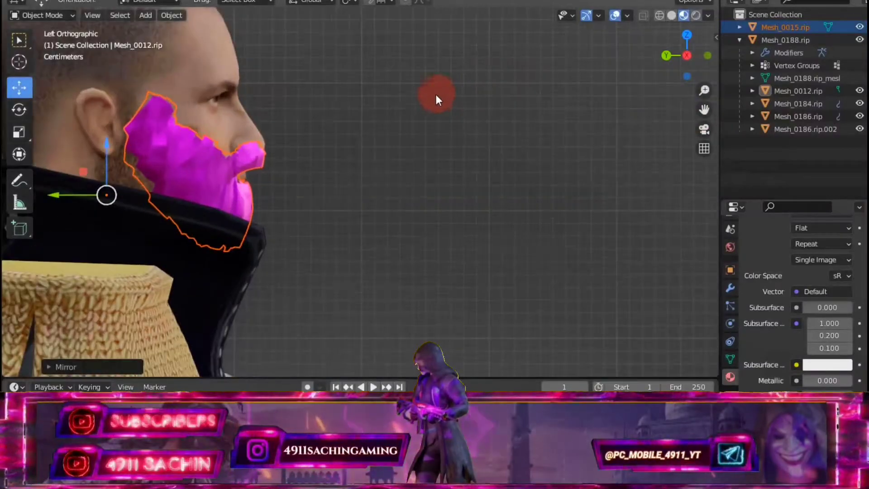
drag(704, 109, 736, 151)
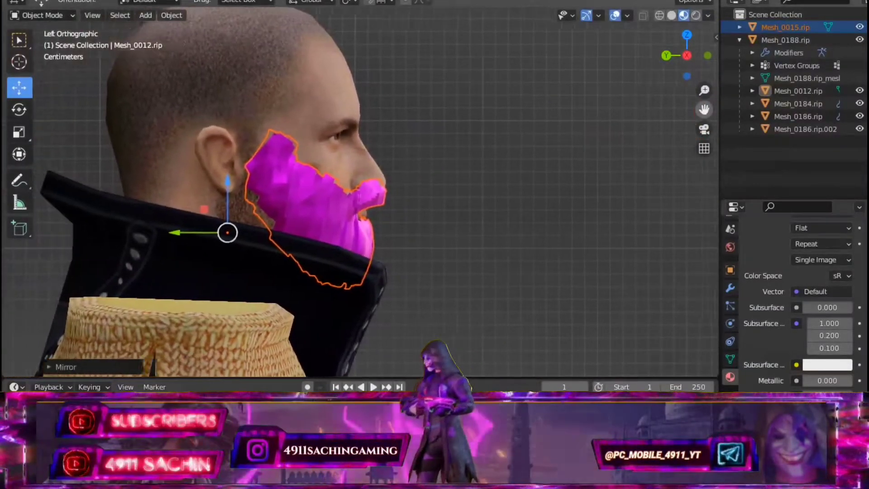
drag(704, 109, 534, 137)
scroll(534, 137, up, 2)
In wireframe perspective, nudge the beard along Z and Y to fit the jaw.
click(657, 16)
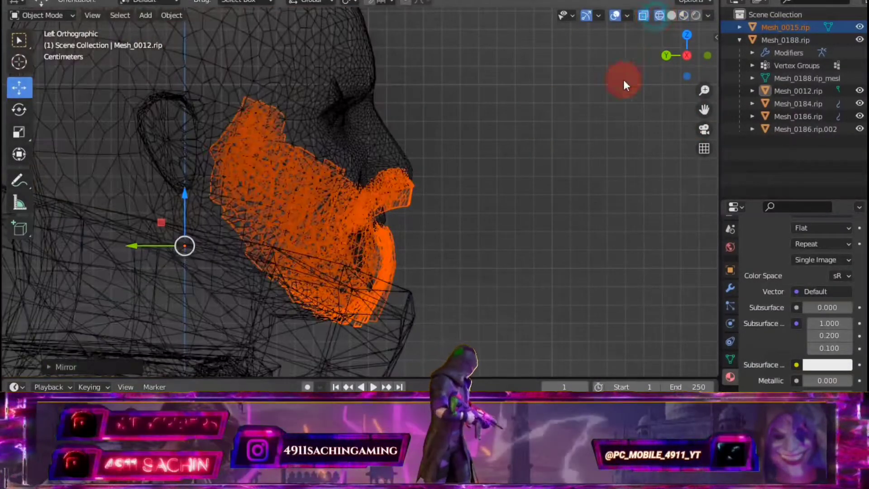
scroll(472, 141, down, 2)
middle_drag(472, 142, 400, 130)
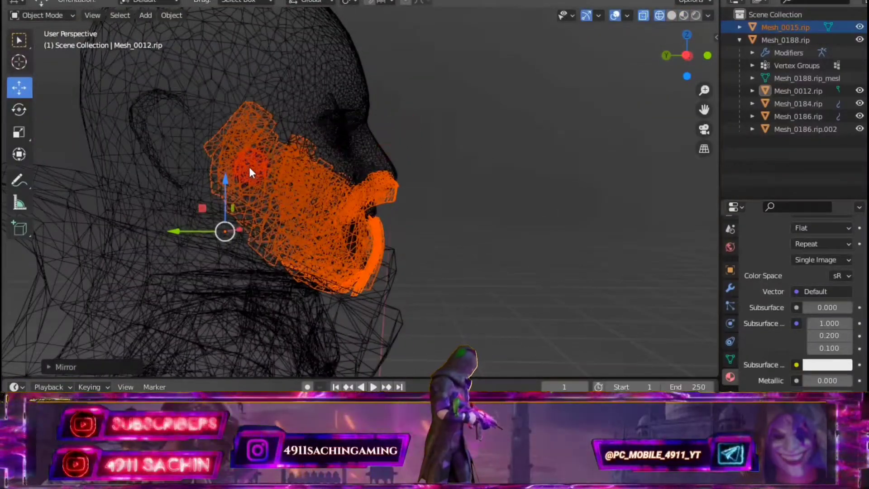
drag(226, 180, 221, 198)
drag(180, 240, 163, 239)
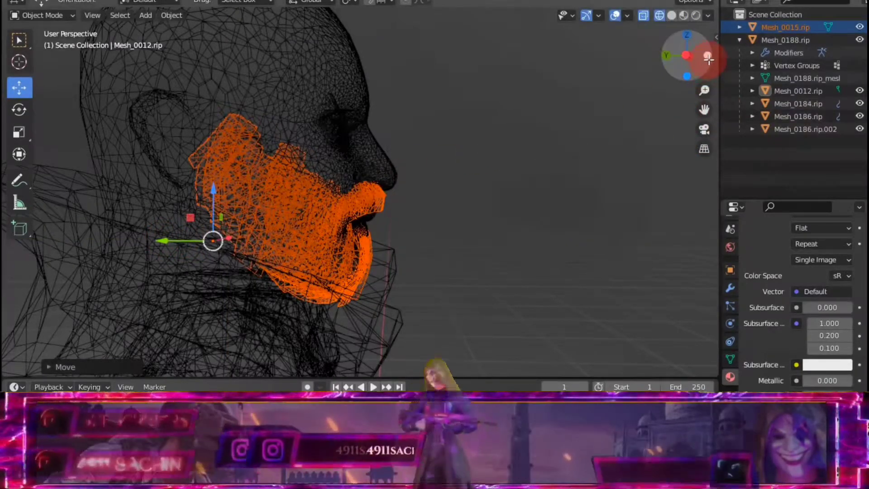
View the bearded head in solid shading from a front-then-perspective angle.
click(708, 56)
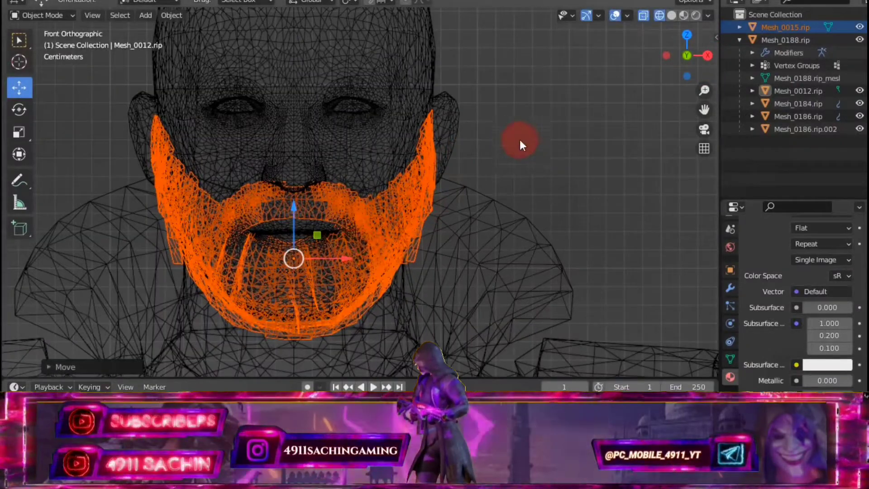
click(671, 16)
mouse_move(512, 102)
middle_down()
mouse_move(447, 61)
mouse_move(501, 40)
mouse_move(570, 33)
mouse_move(566, 75)
mouse_move(442, 87)
mouse_move(423, 107)
mouse_move(446, 136)
mouse_move(324, 130)
mouse_move(338, 162)
mouse_move(479, 141)
mouse_move(500, 149)
mouse_move(439, 153)
middle_up()
scroll(439, 153, down, 2)
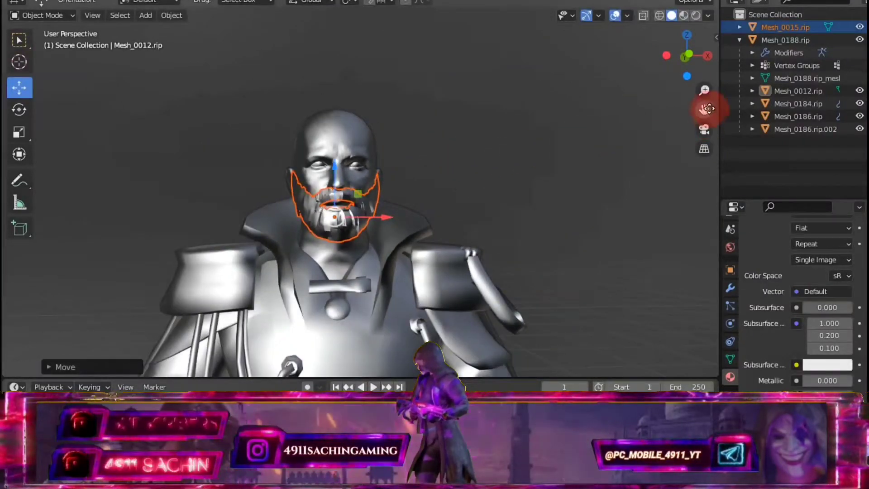
Select beard Mesh_0015.rip plus Mesh_0188.rip and parent them with Ctrl+P > Object.
drag(704, 110, 547, 136)
click(549, 138)
click(361, 166)
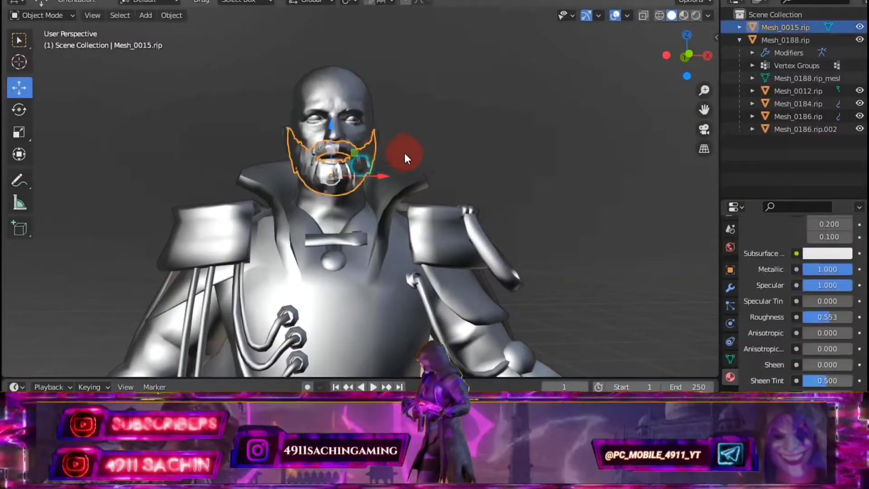
scroll(404, 151, down, 3)
scroll(443, 150, down, 1)
drag(694, 108, 627, 162)
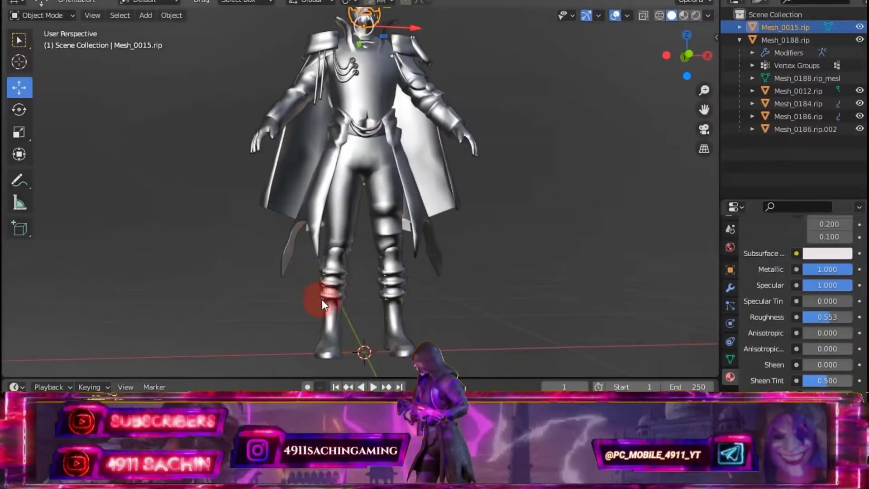
shift+click(335, 293)
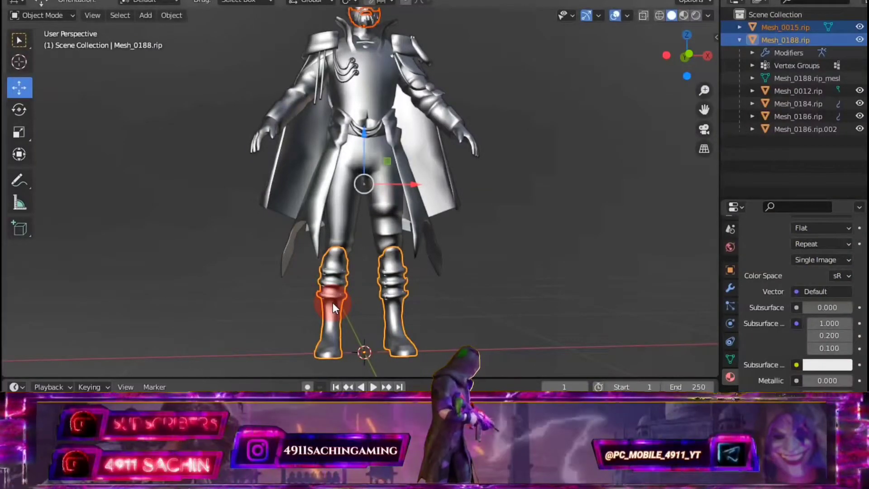
key(ctrl+p)
click(332, 303)
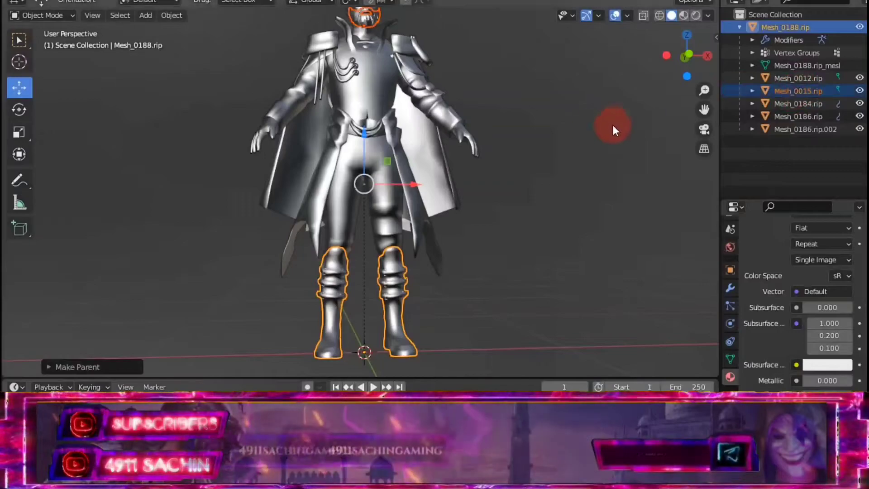
scroll(542, 141, down, 2)
drag(694, 108, 551, 120)
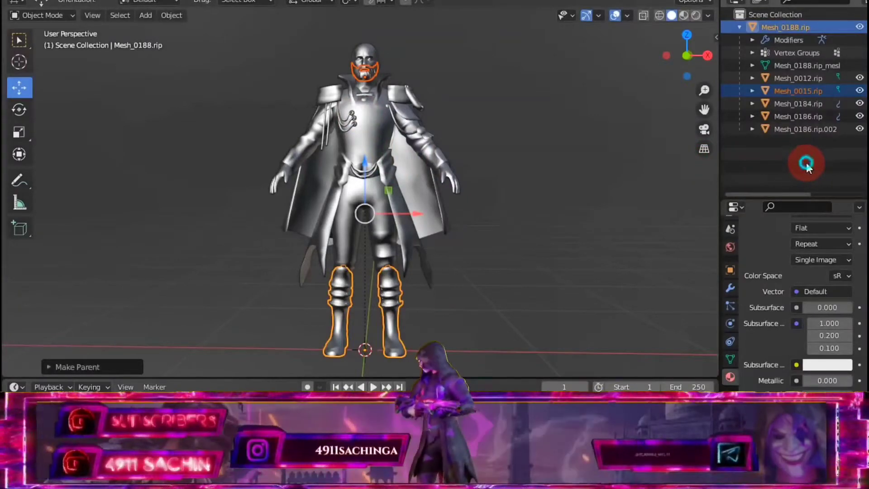
Select the beard Mesh_0015.rip and set its material's Metallic to 0.
click(791, 91)
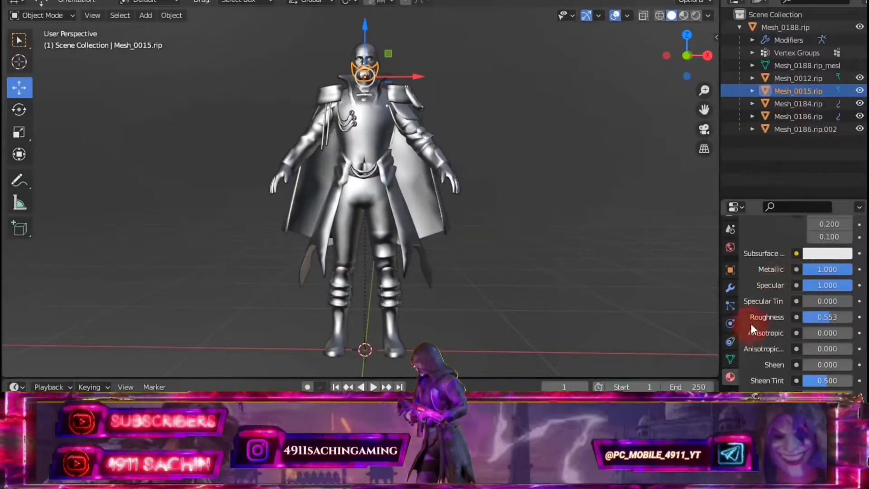
click(828, 268)
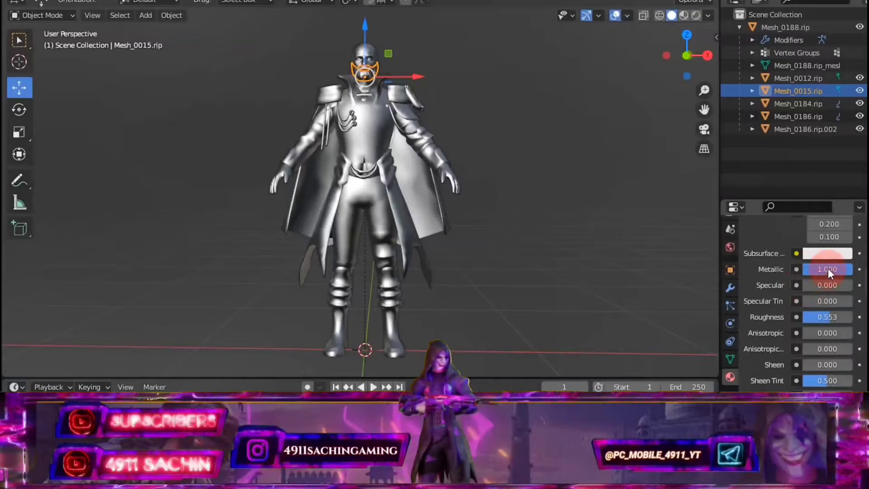
text(0)
click(754, 375)
scroll(732, 369, down, 1)
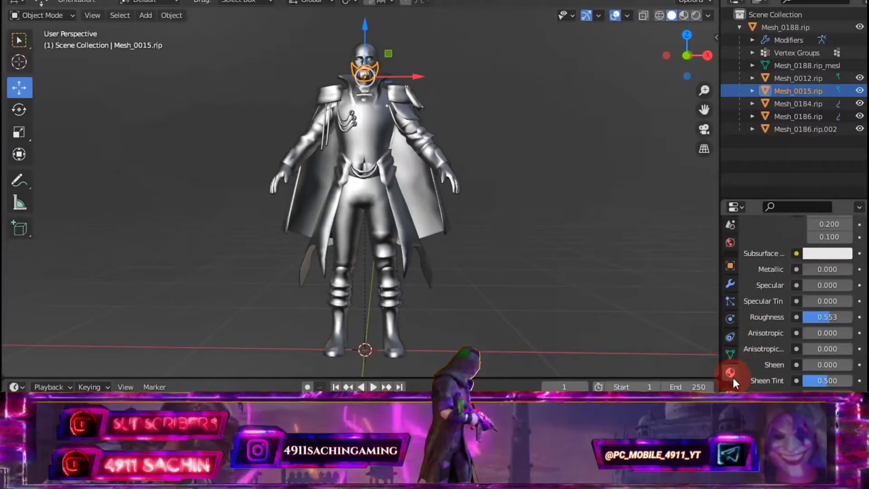
scroll(761, 308, up, 4)
Link an Image Texture loading 1.tga from the facial hair folder into Base Color.
click(796, 256)
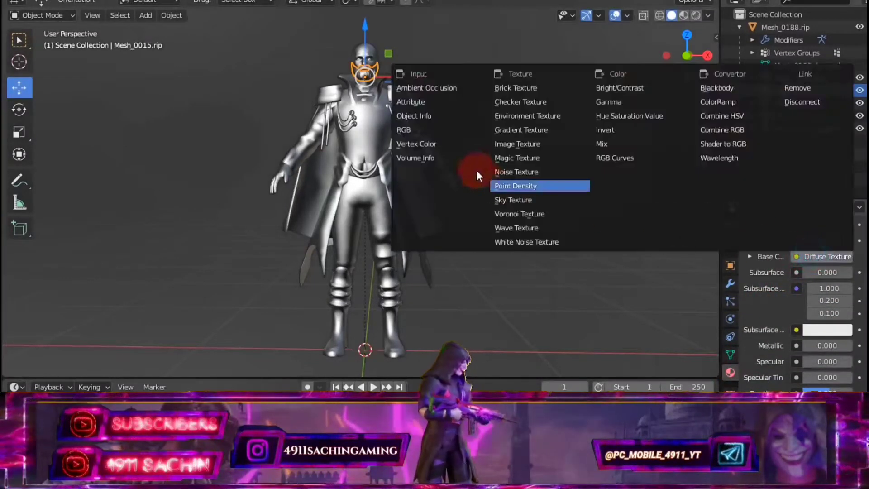
click(529, 143)
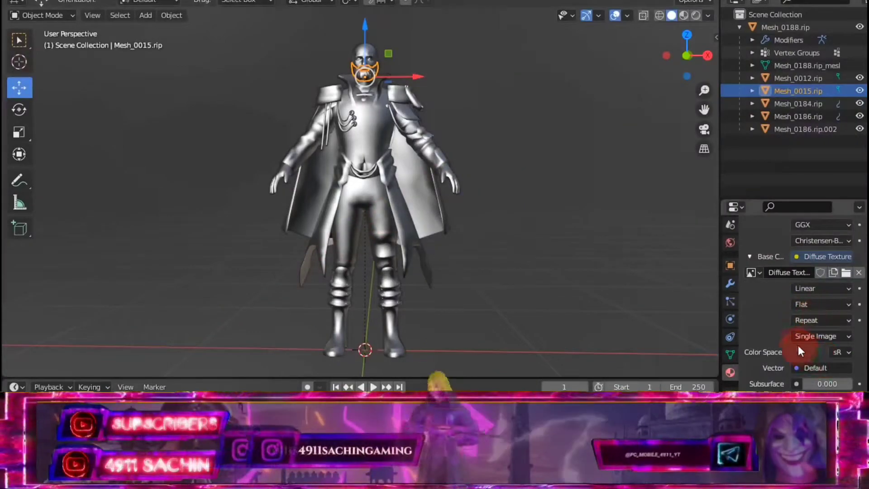
scroll(797, 326, down, 4)
scroll(797, 326, down, 5)
scroll(782, 311, up, 5)
scroll(782, 311, up, 3)
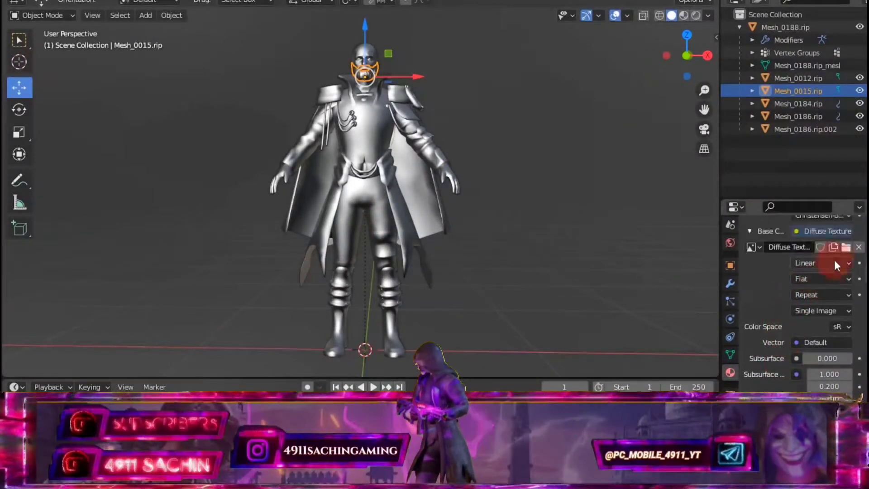
click(847, 247)
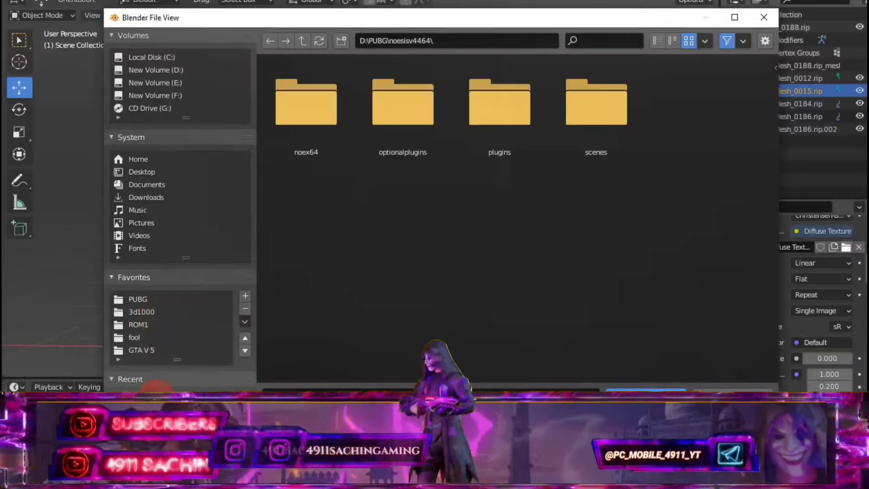
click(144, 312)
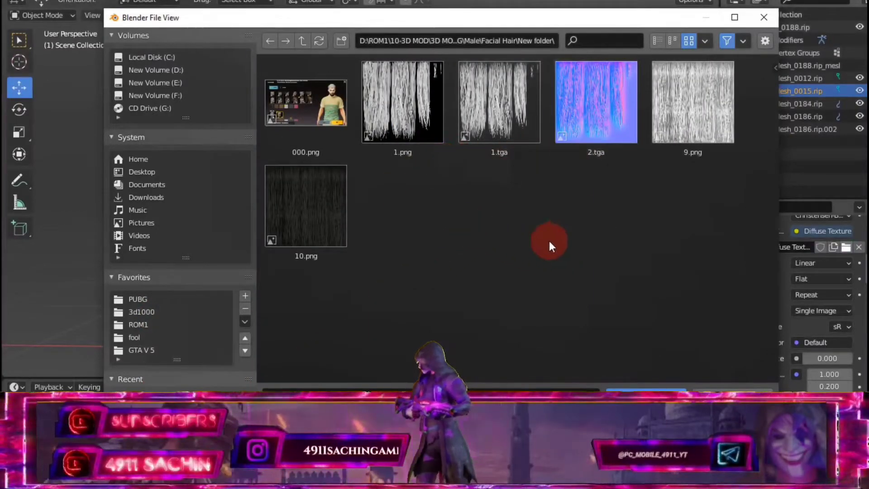
click(490, 111)
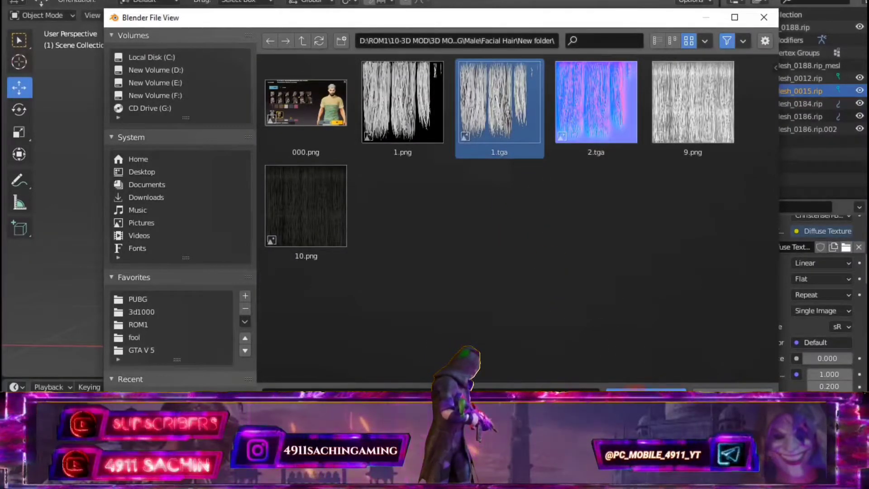
click(652, 398)
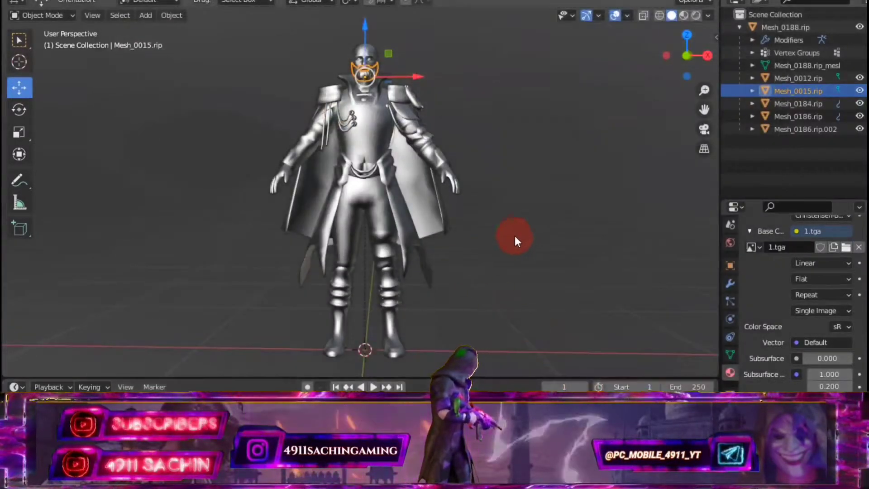
Switch to Material Preview and inspect the textured cape, uniform and beard around the head.
click(809, 156)
click(683, 15)
scroll(648, 97, up, 3)
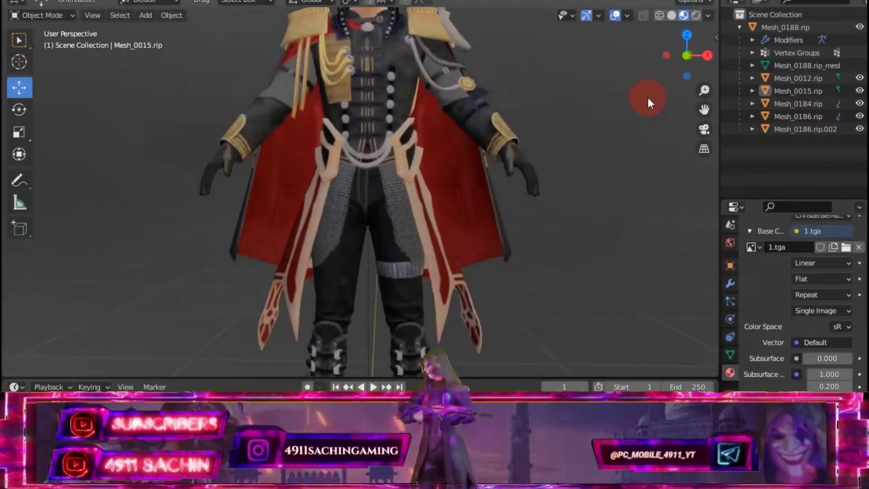
drag(699, 114, 699, 250)
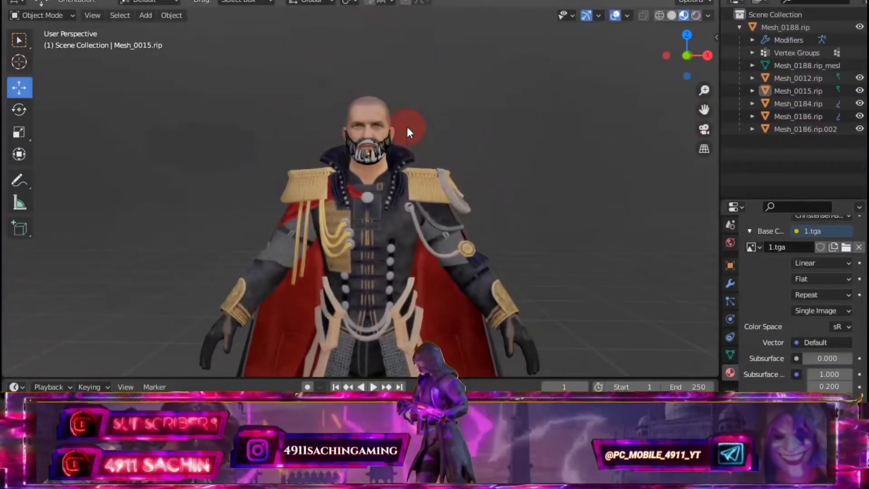
scroll(406, 127, up, 2)
mouse_move(393, 94)
middle_down()
mouse_move(480, 105)
mouse_move(398, 102)
middle_up()
scroll(398, 101, up, 3)
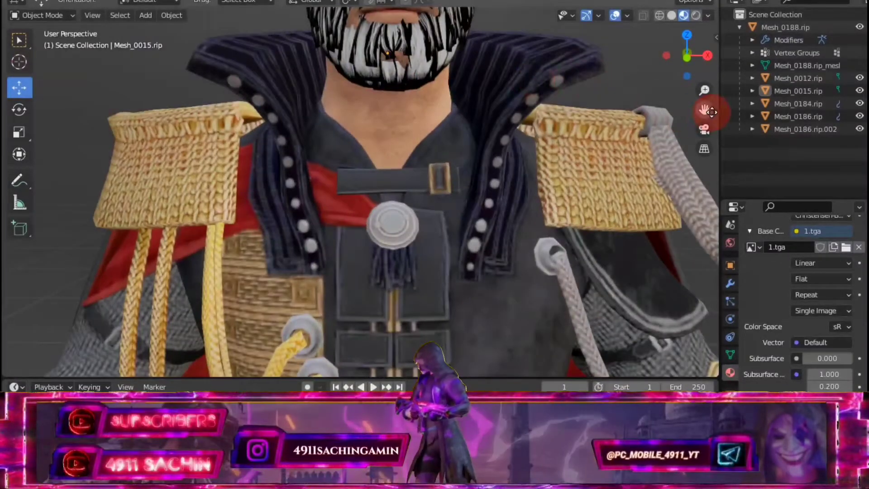
drag(704, 109, 704, 144)
middle_drag(497, 97, 605, 60)
Select the beard and nudge it slightly along X and Y onto the jaw.
click(419, 177)
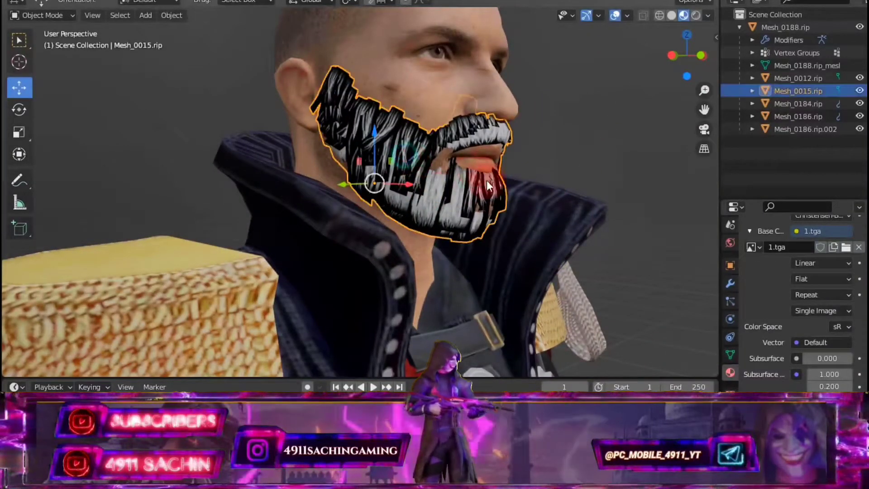
drag(406, 186, 418, 181)
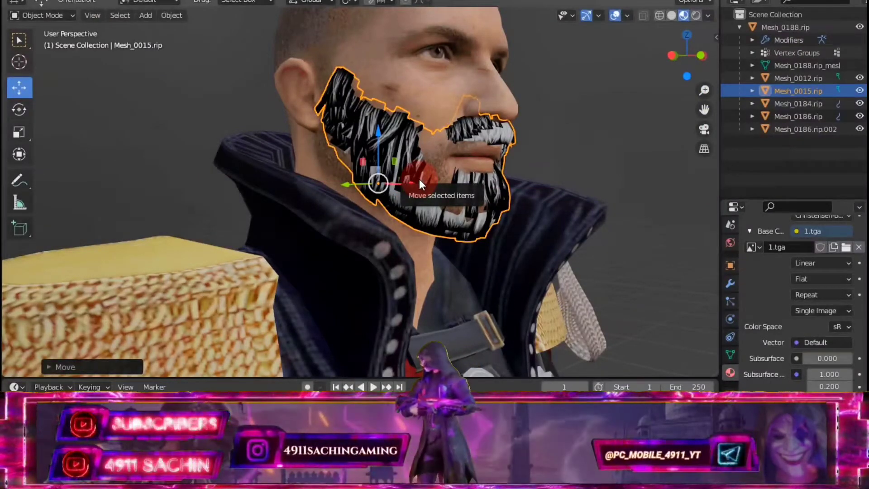
mouse_move(463, 169)
middle_down()
mouse_move(523, 191)
mouse_move(318, 148)
middle_up()
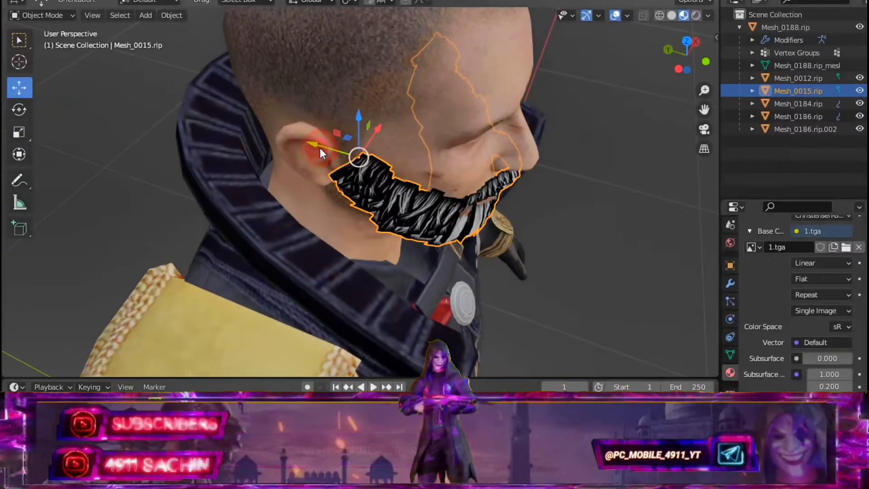
drag(318, 147, 491, 111)
Check the beard's fit from a close frontal view, then clear the selection.
middle_drag(490, 111, 429, 40)
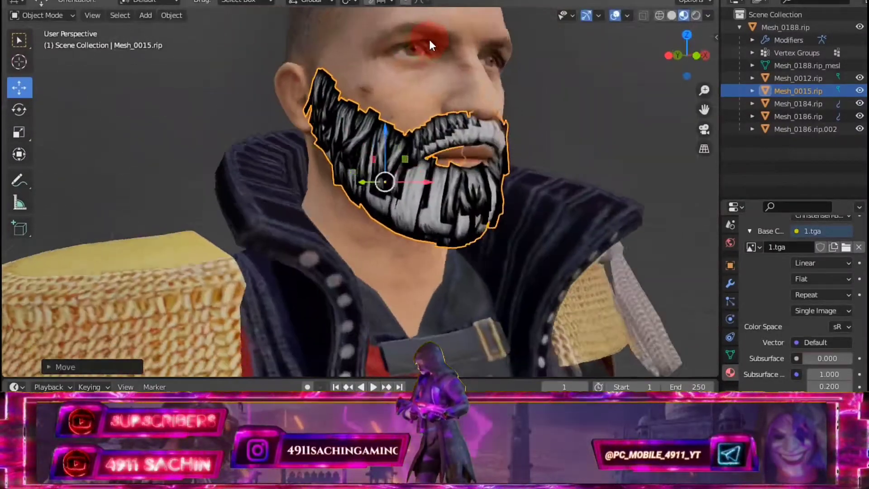
scroll(460, 63, up, 3)
mouse_move(461, 63)
middle_down()
mouse_move(393, 59)
mouse_move(460, 64)
mouse_move(409, 90)
mouse_move(332, 90)
mouse_move(432, 97)
mouse_move(476, 113)
mouse_move(447, 99)
middle_up()
scroll(389, 63, down, 2)
scroll(469, 75, down, 2)
scroll(447, 99, down, 2)
scroll(517, 144, up, 2)
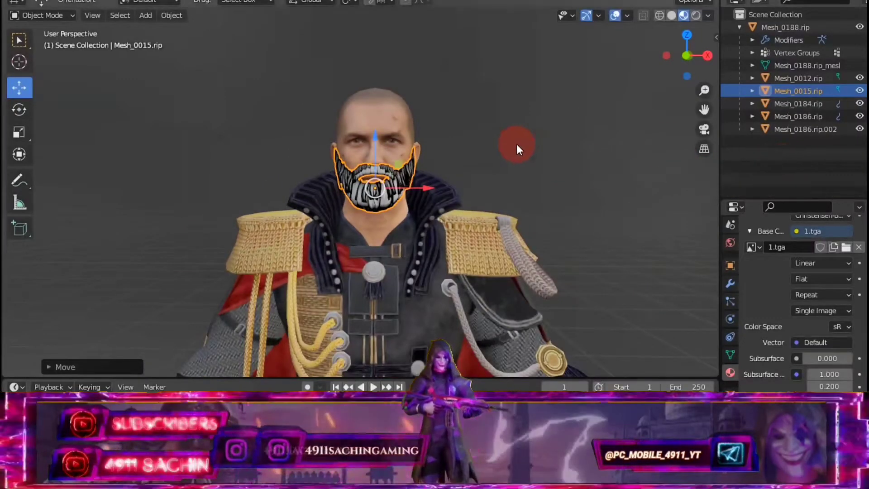
middle_drag(474, 125, 479, 123)
scroll(479, 124, up, 1)
scroll(479, 124, down, 1)
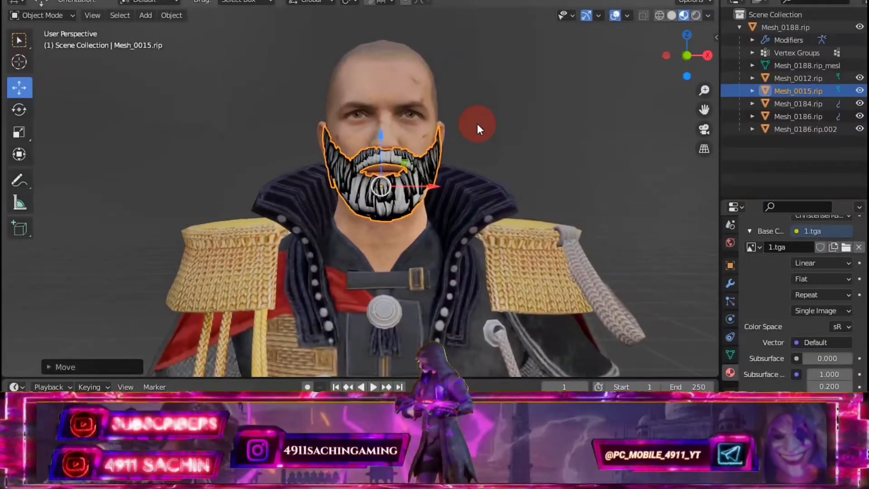
scroll(474, 121, down, 2)
scroll(474, 121, down, 1)
click(569, 188)
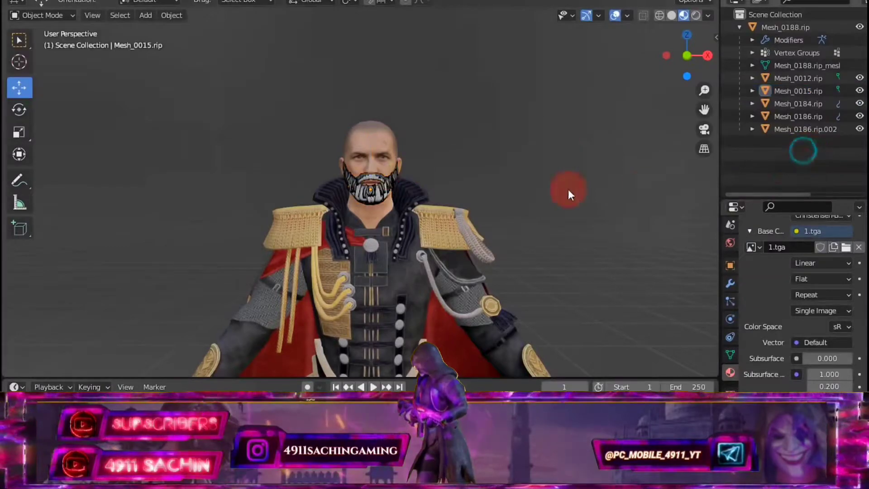
Start an FBX import and browse the Hair folder of the Male model.
click(32, 0)
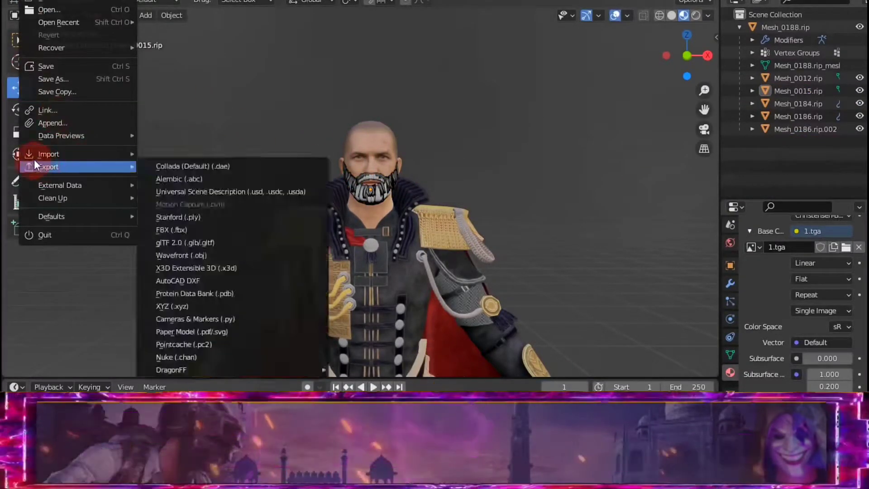
mouse_move(48, 153)
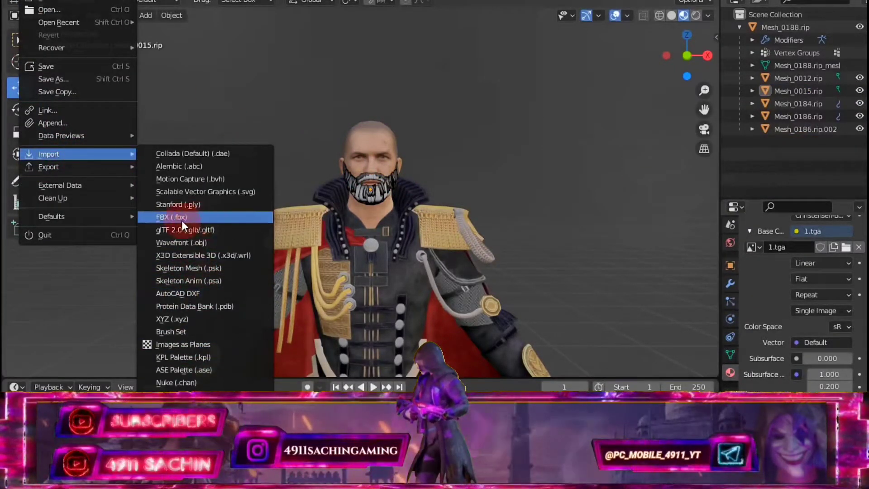
click(180, 218)
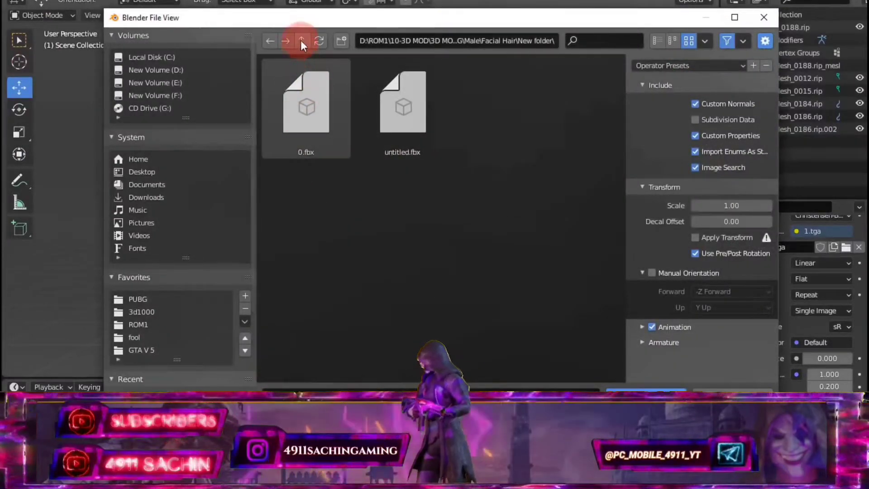
click(302, 40)
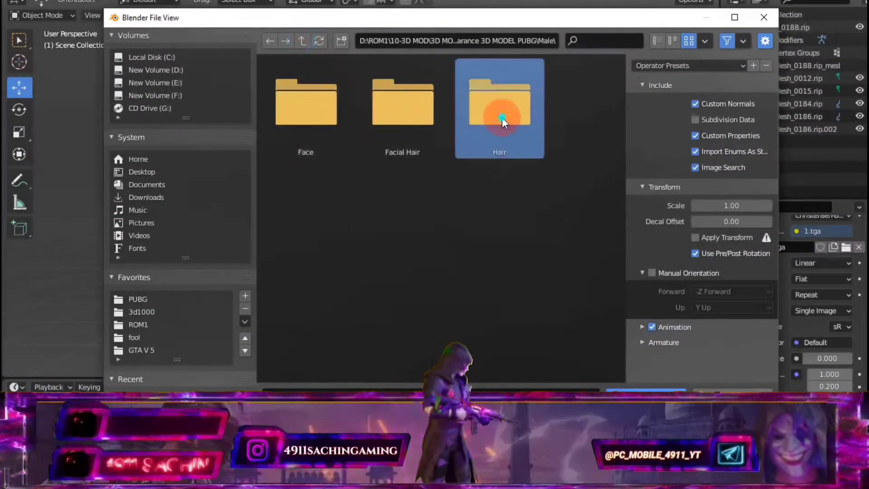
double_click(500, 110)
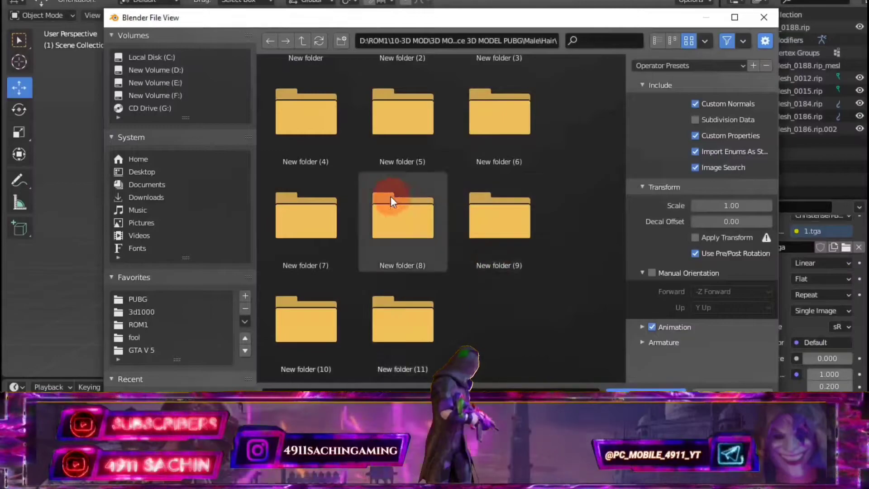
scroll(390, 197, up, 3)
scroll(426, 287, down, 3)
scroll(428, 217, up, 3)
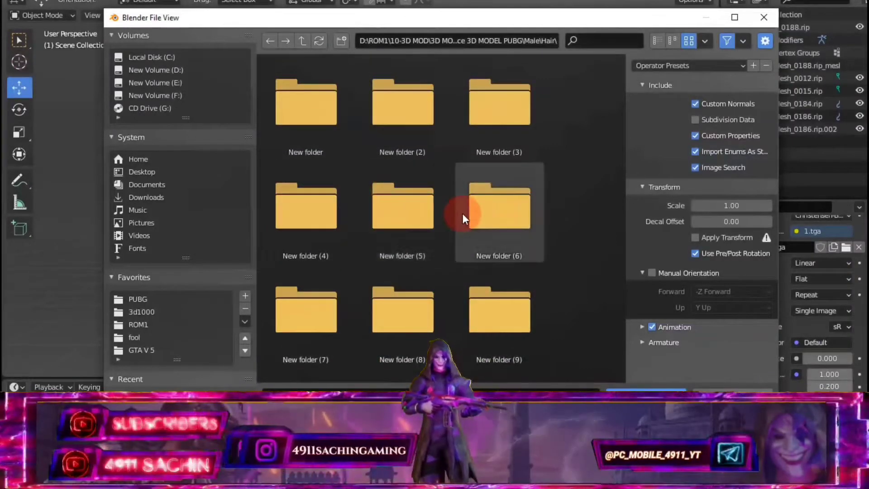
scroll(414, 268, down, 2)
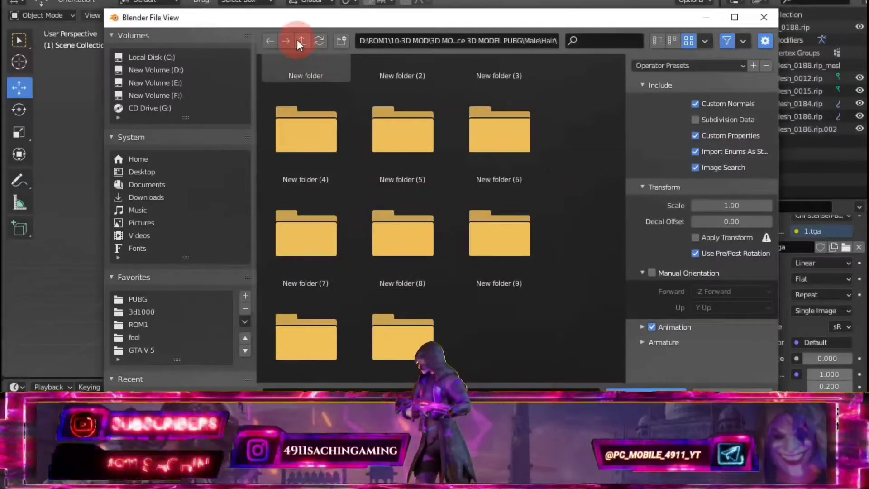
Import 0.fbx from Male > Face > New folder (12).
click(301, 40)
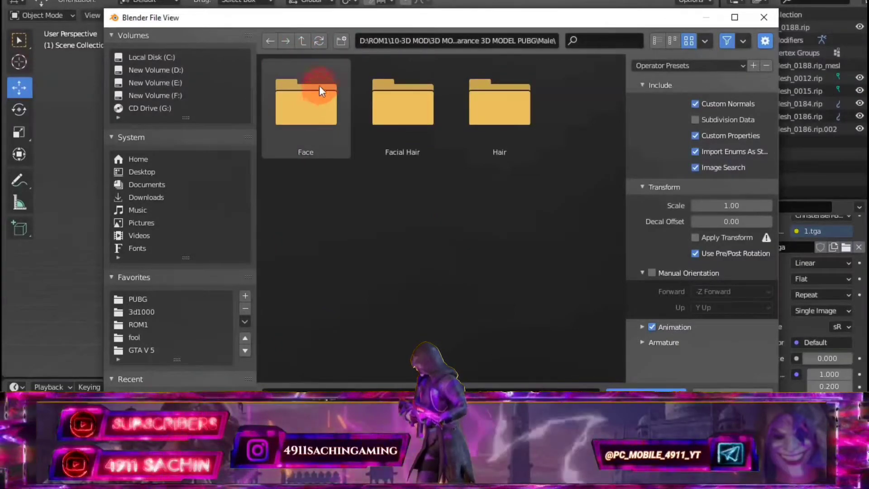
double_click(319, 129)
scroll(435, 274, down, 1)
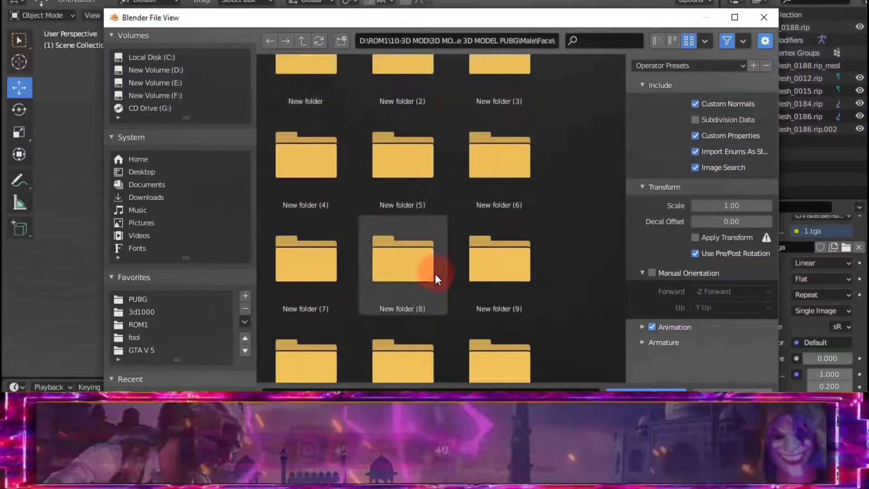
scroll(435, 274, down, 2)
double_click(503, 328)
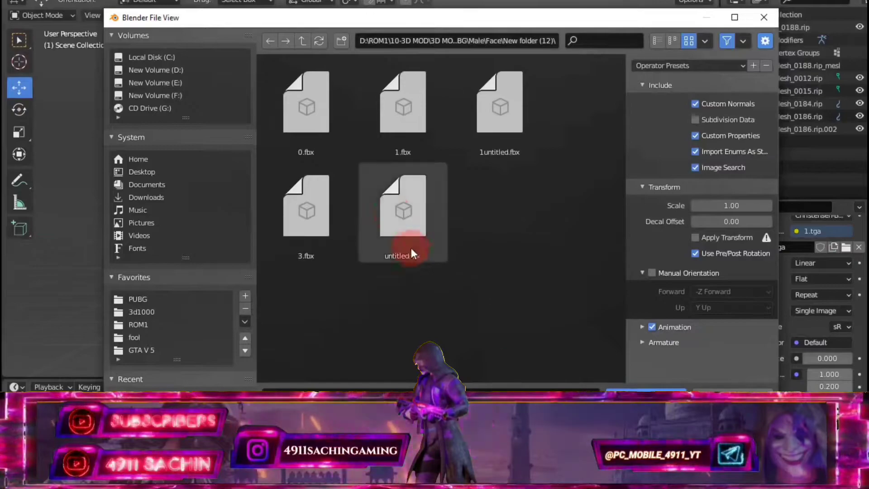
double_click(312, 140)
Find and select the imported pink mesh Mesh_0017 near the character's boots.
scroll(431, 205, down, 1)
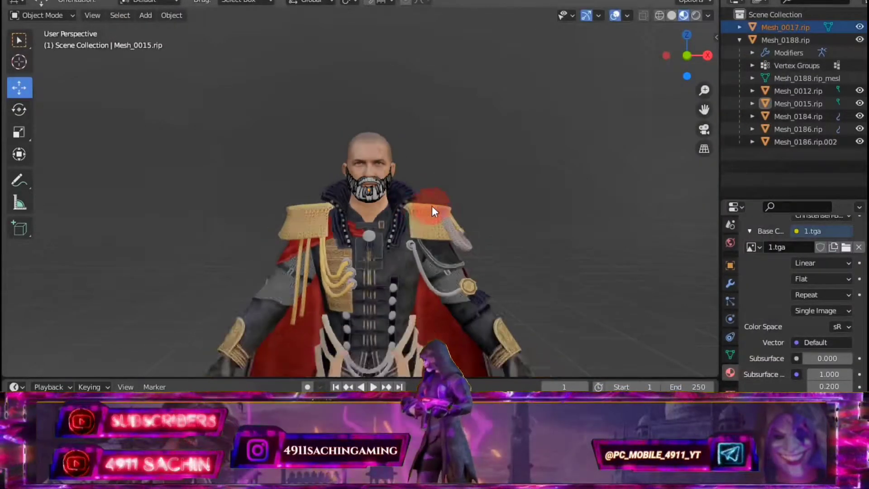
scroll(455, 216, down, 3)
scroll(479, 209, down, 1)
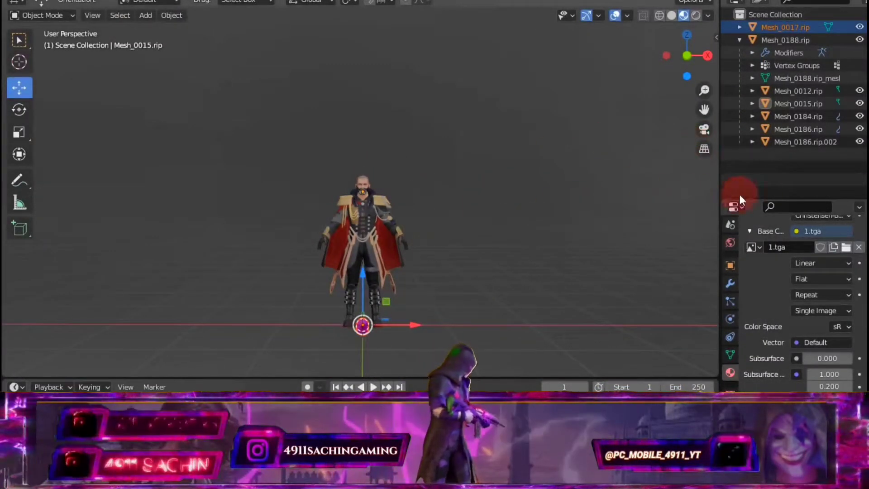
click(782, 173)
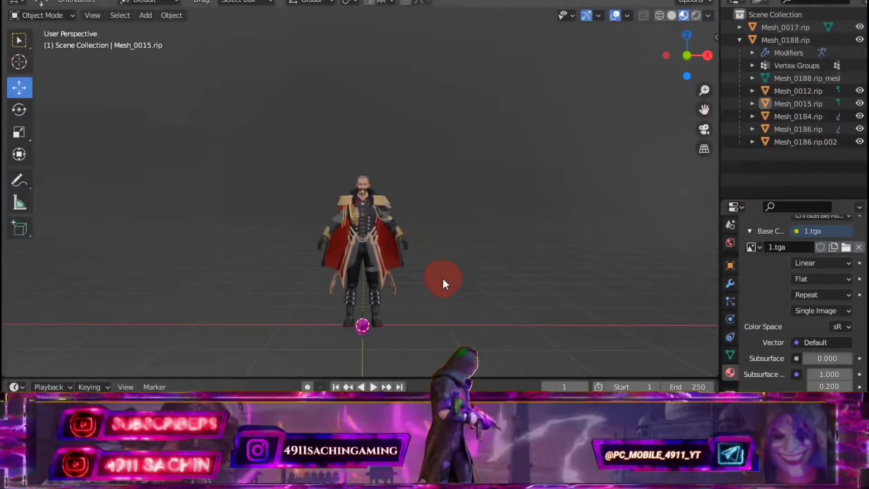
scroll(443, 278, up, 1)
middle_drag(702, 109, 407, 223)
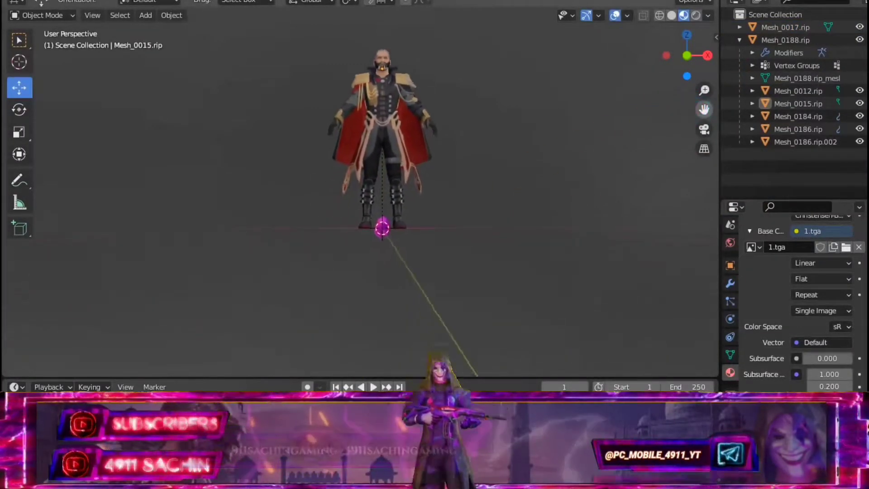
scroll(475, 246, up, 3)
scroll(510, 314, up, 2)
mouse_move(511, 314)
middle_down()
mouse_move(530, 296)
mouse_move(488, 278)
mouse_move(485, 251)
mouse_move(478, 303)
middle_up()
click(477, 303)
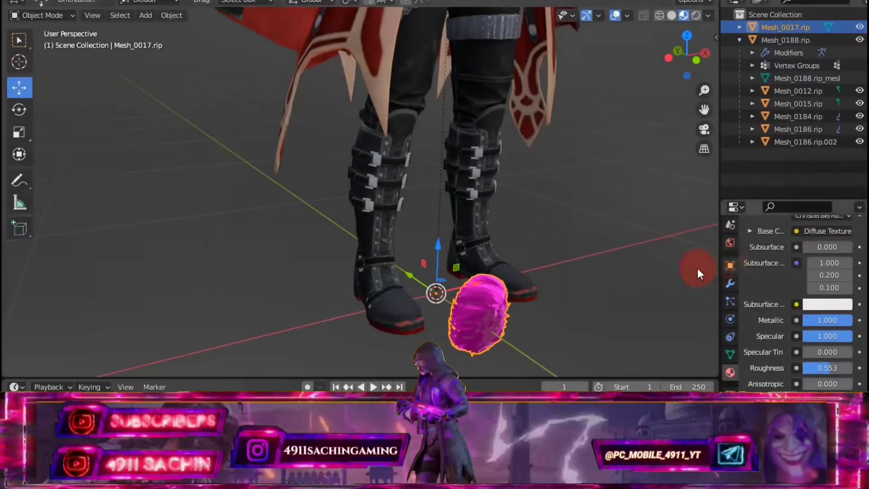
Set the mesh's X rotation to 0 and mirror it along global X.
click(730, 266)
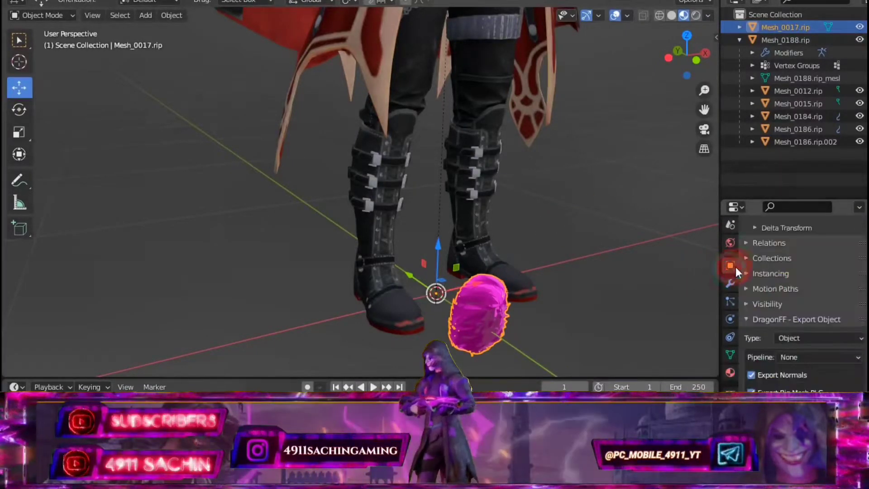
scroll(765, 285, up, 5)
scroll(761, 285, up, 3)
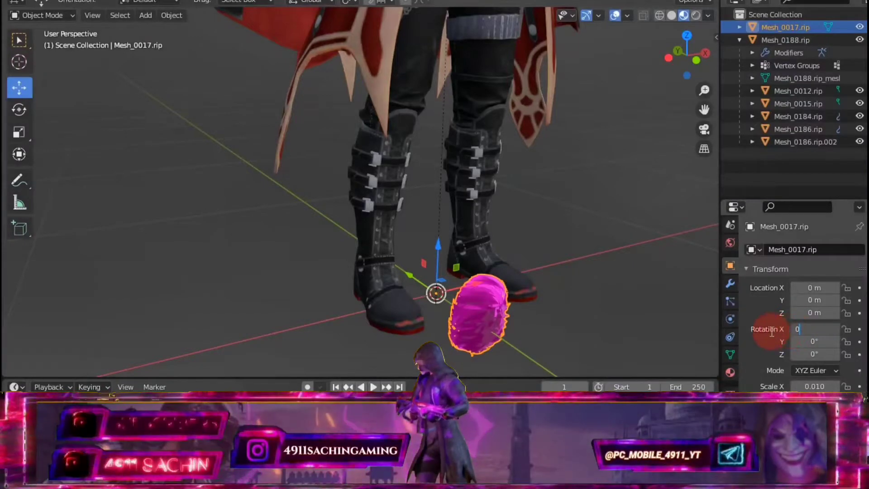
key(Return)
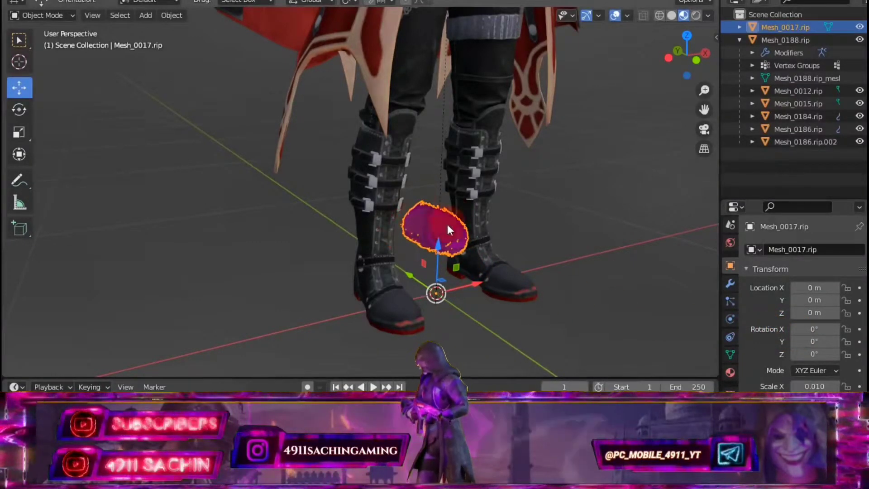
right_click(452, 217)
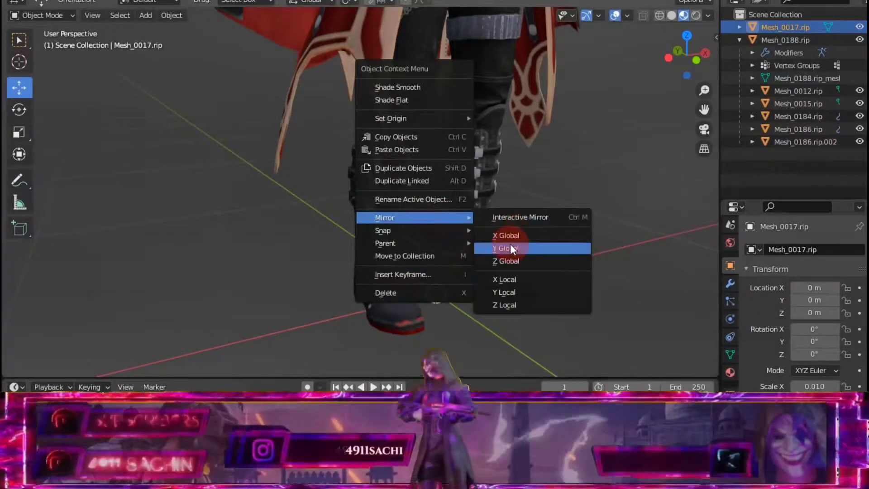
click(522, 241)
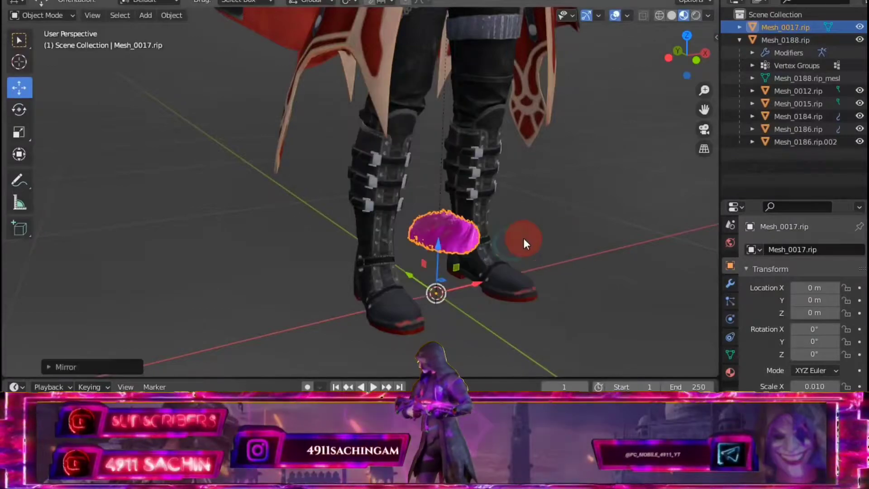
Add a Subdivision Surface modifier set to Simple to the hair mesh.
click(732, 286)
click(814, 252)
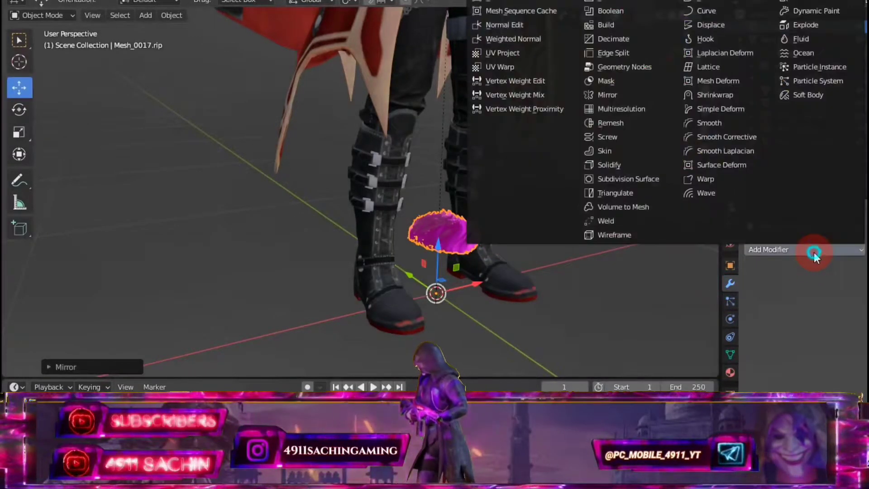
click(611, 178)
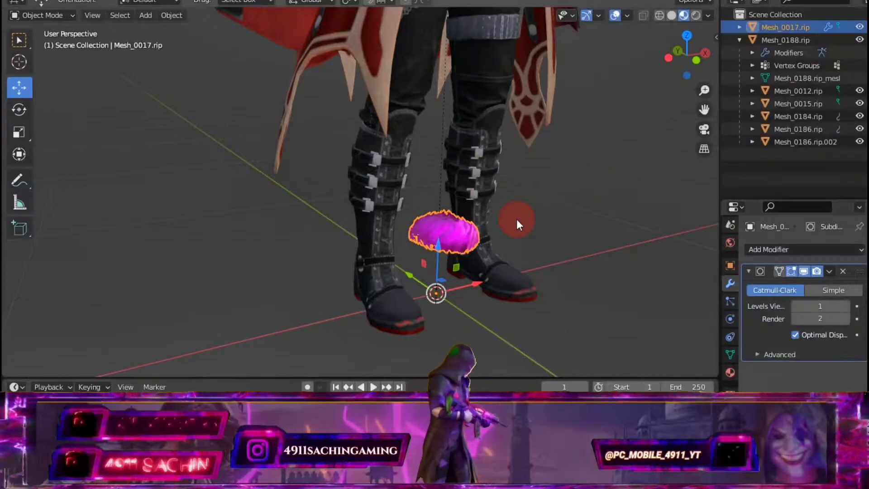
click(810, 293)
click(651, 188)
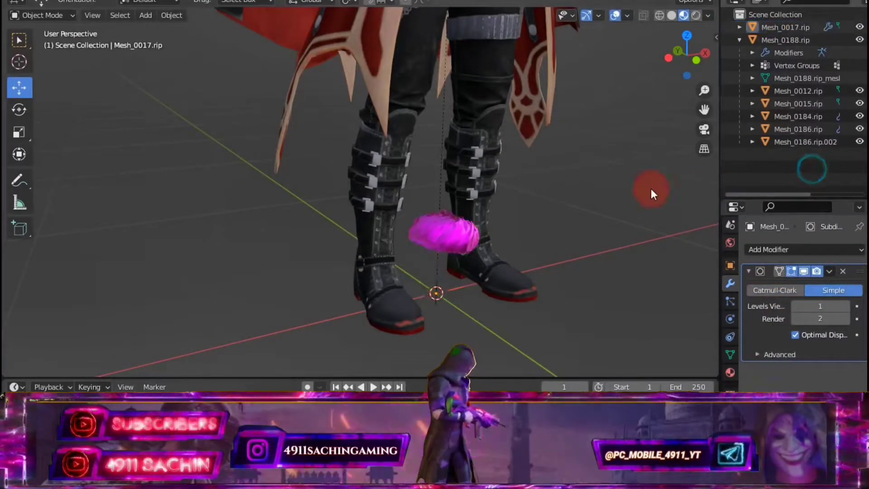
scroll(580, 186, down, 3)
mouse_move(510, 186)
middle_down()
mouse_move(469, 165)
mouse_move(533, 137)
middle_up()
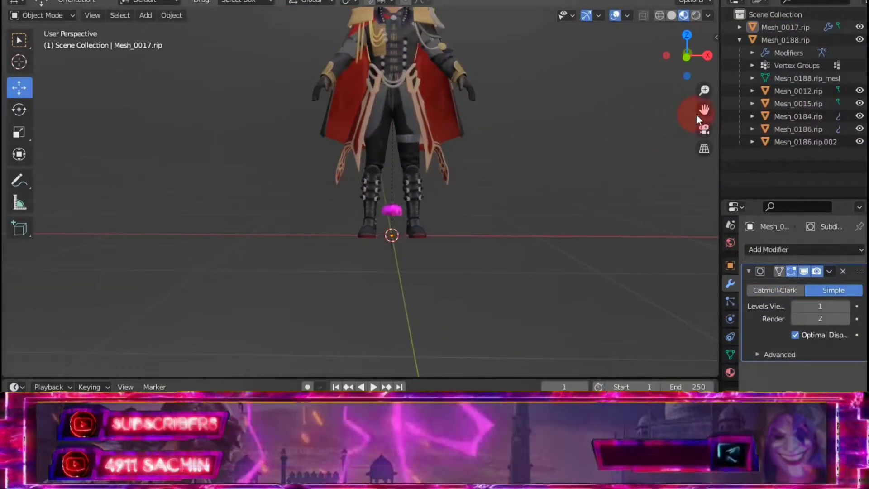
Move the hair mesh Mesh_0017.rip from the feet up to the head.
drag(697, 118, 418, 284)
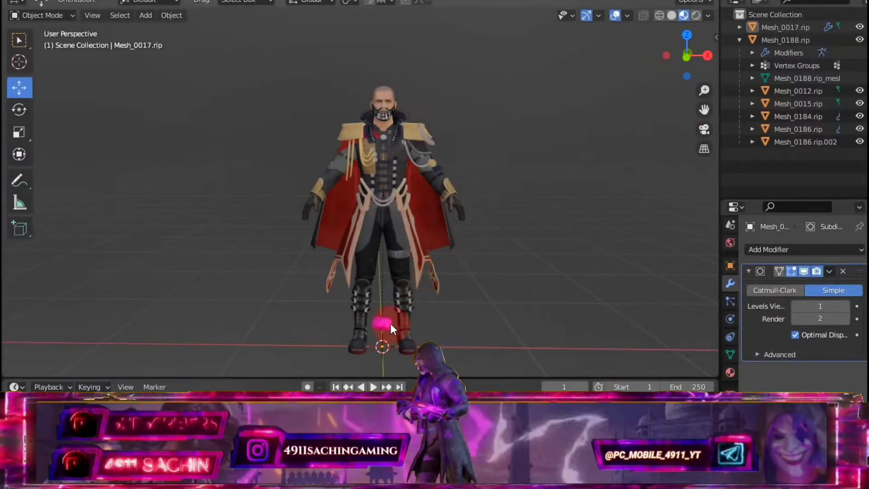
click(385, 325)
mouse_move(385, 325)
mouse_down()
mouse_move(381, 84)
mouse_move(390, 71)
mouse_up()
mouse_move(704, 90)
mouse_down()
mouse_move(683, 87)
mouse_move(704, 109)
mouse_move(683, 113)
mouse_up()
scroll(441, 116, up, 2)
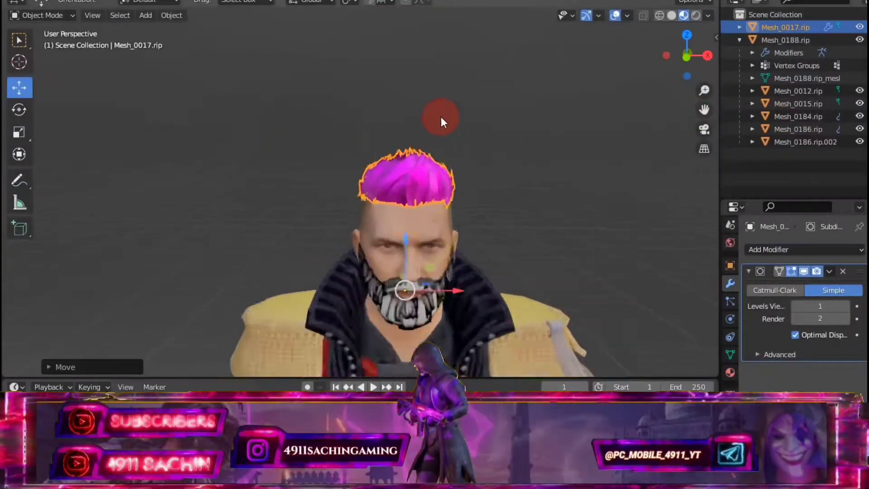
scroll(471, 108, up, 2)
Align the hair on the scalp using back, right, front and left orthographic views.
mouse_move(470, 108)
middle_down()
mouse_move(576, 91)
mouse_move(600, 108)
middle_up()
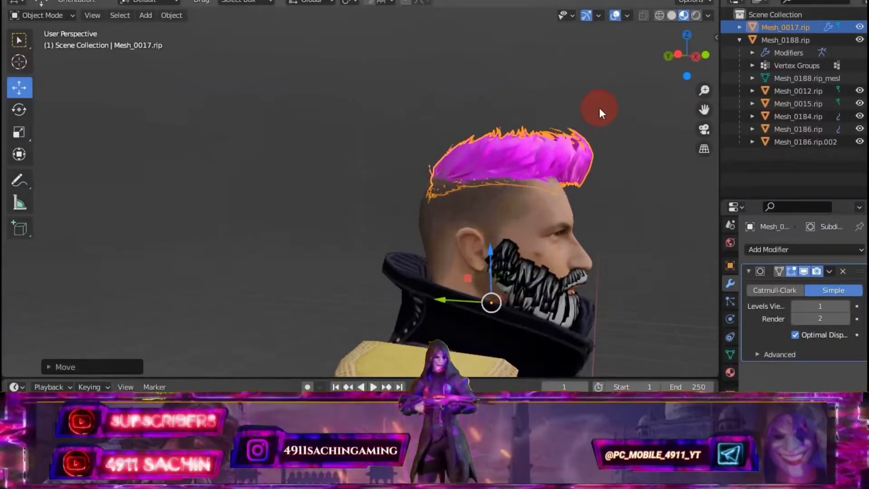
click(668, 54)
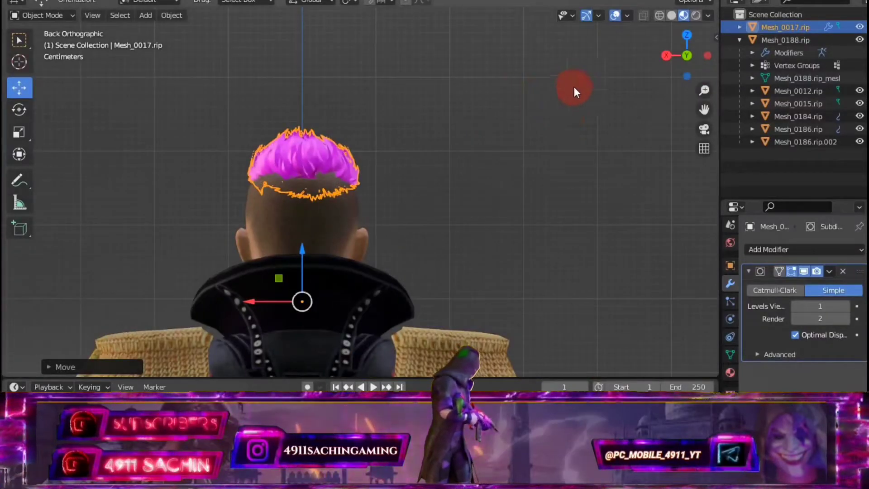
click(668, 54)
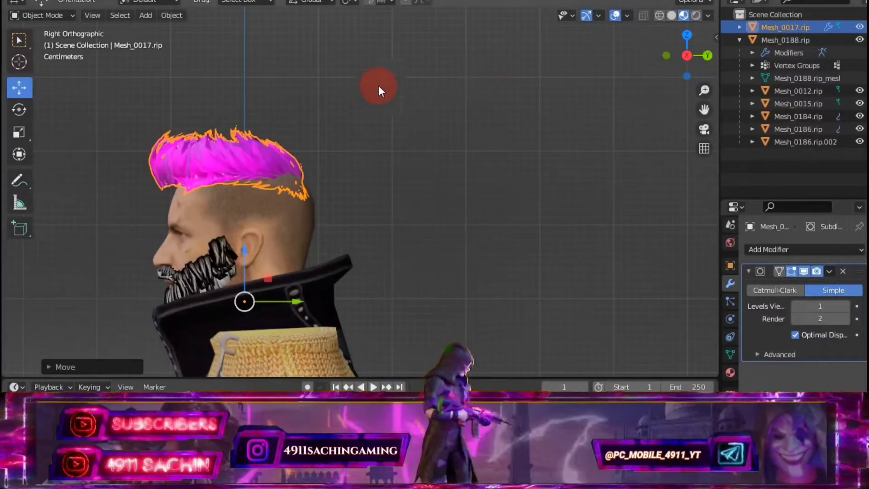
drag(290, 302, 310, 303)
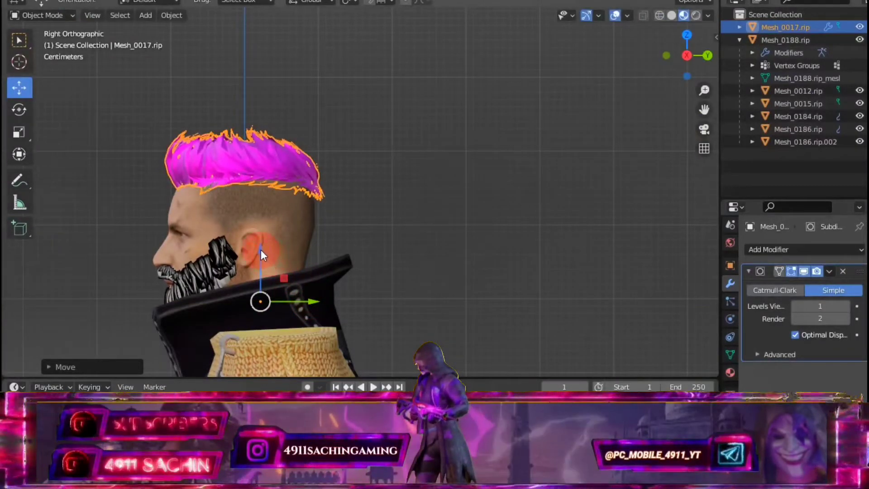
drag(260, 249, 361, 170)
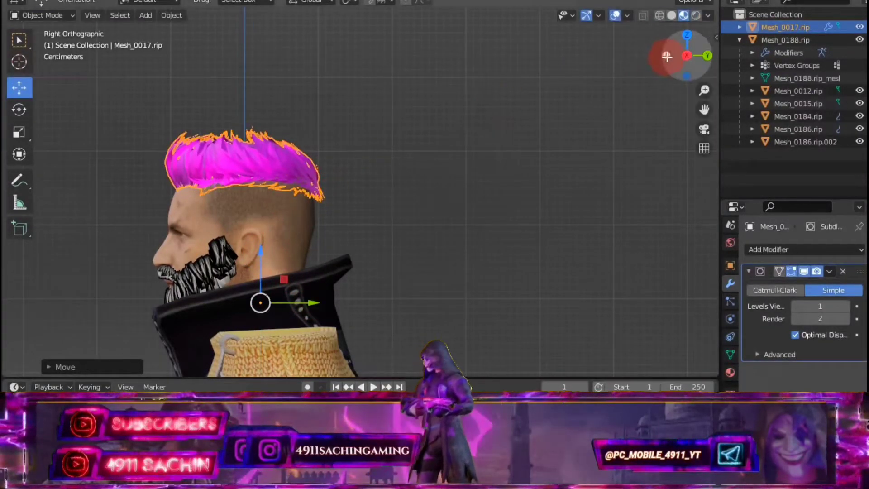
click(666, 55)
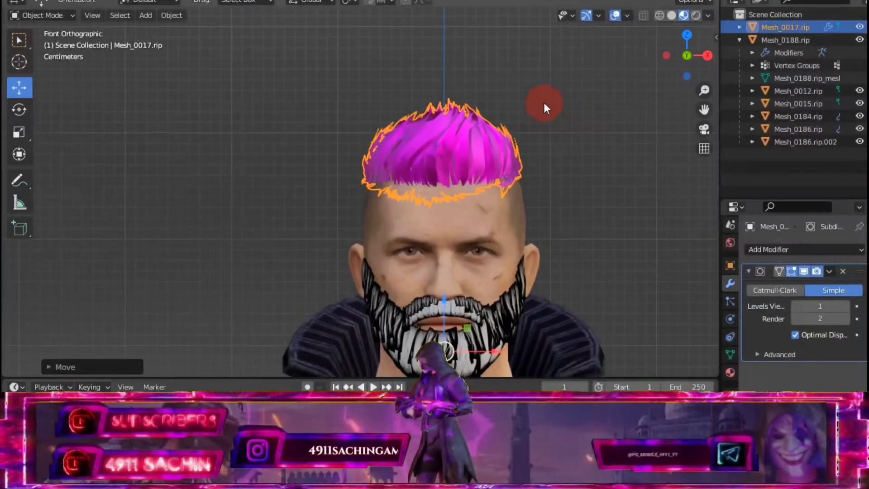
click(667, 55)
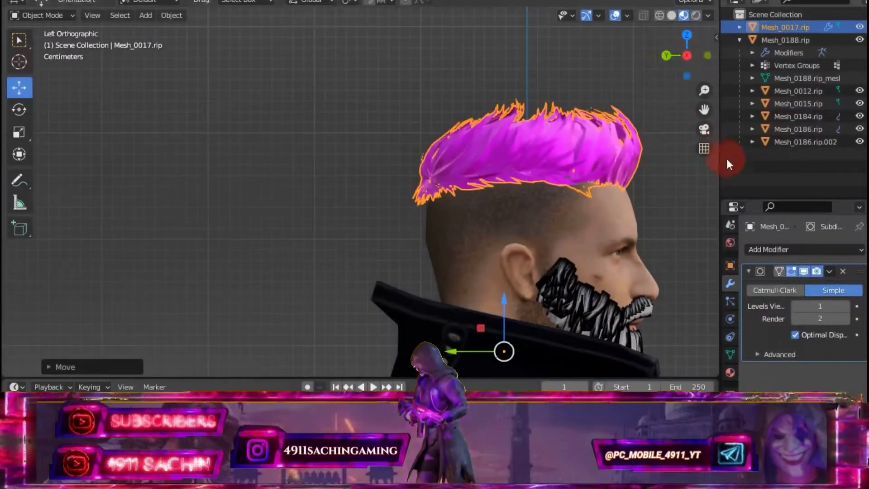
click(737, 173)
mouse_move(599, 153)
middle_down()
mouse_move(292, 118)
mouse_move(250, 131)
mouse_move(333, 209)
mouse_move(441, 218)
mouse_move(455, 157)
middle_up()
click(461, 170)
Enable nodes on the hair material and feed an Image Texture into Base Color.
scroll(483, 151, down, 3)
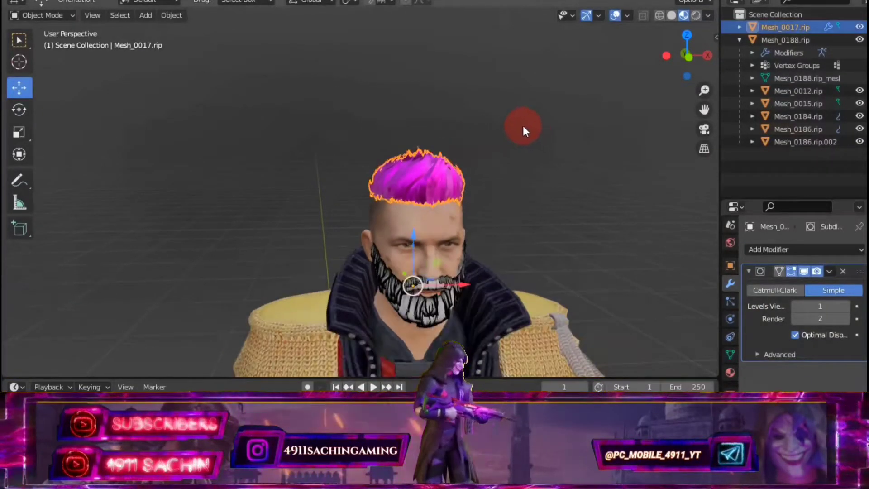
middle_drag(523, 126, 494, 110)
click(729, 374)
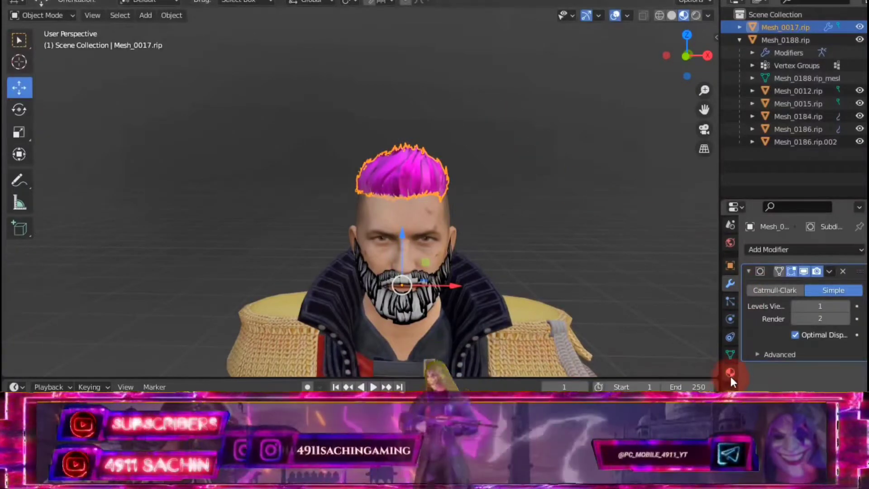
click(797, 354)
click(822, 358)
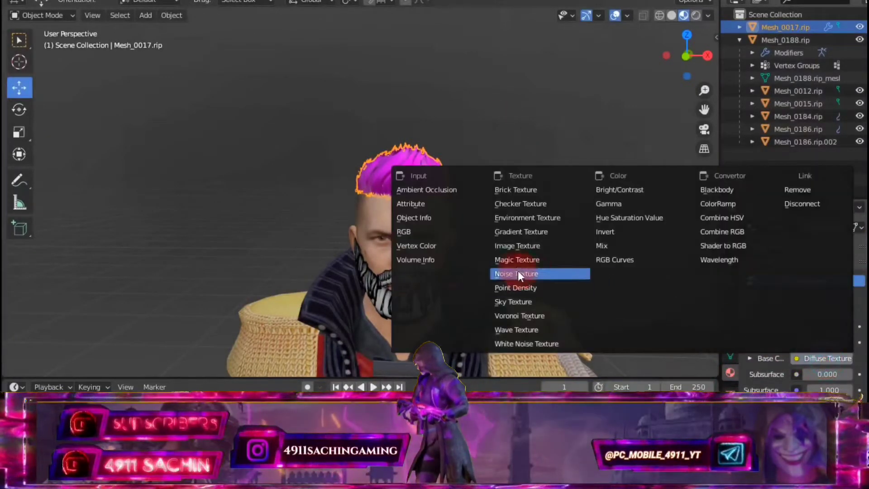
click(526, 247)
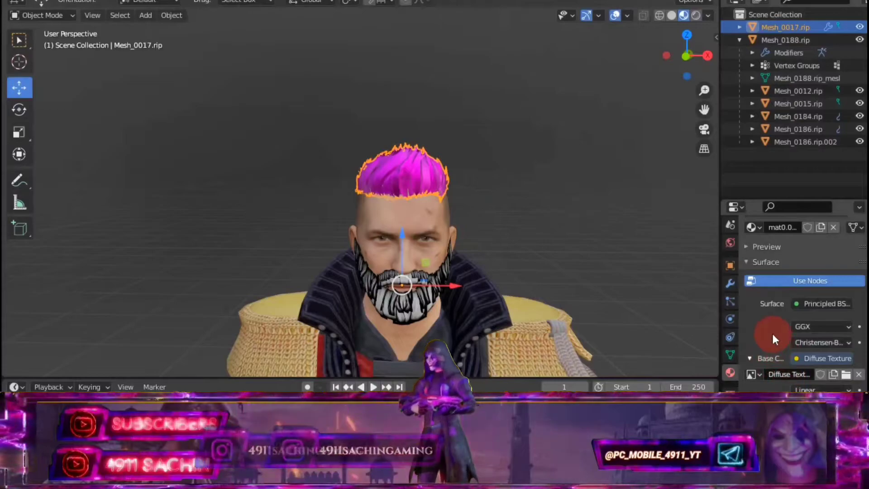
scroll(774, 338, down, 2)
Load 0.tga from the hair texture folder into the image texture.
click(845, 349)
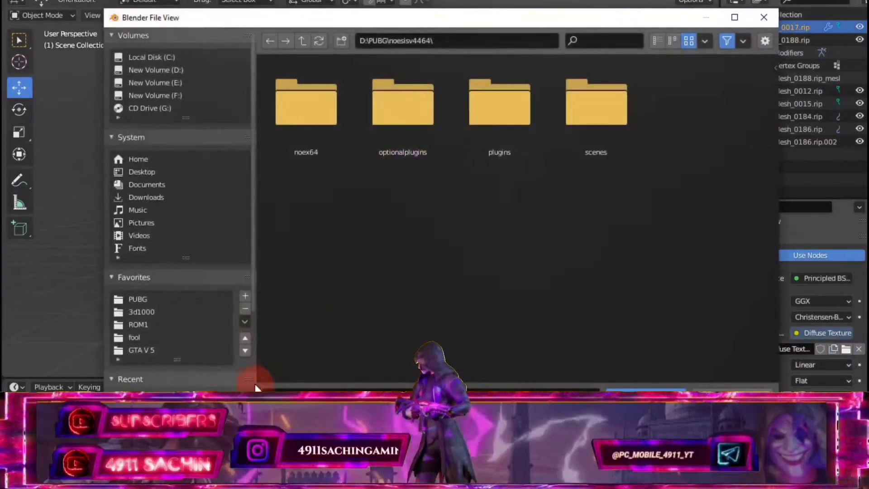
click(255, 387)
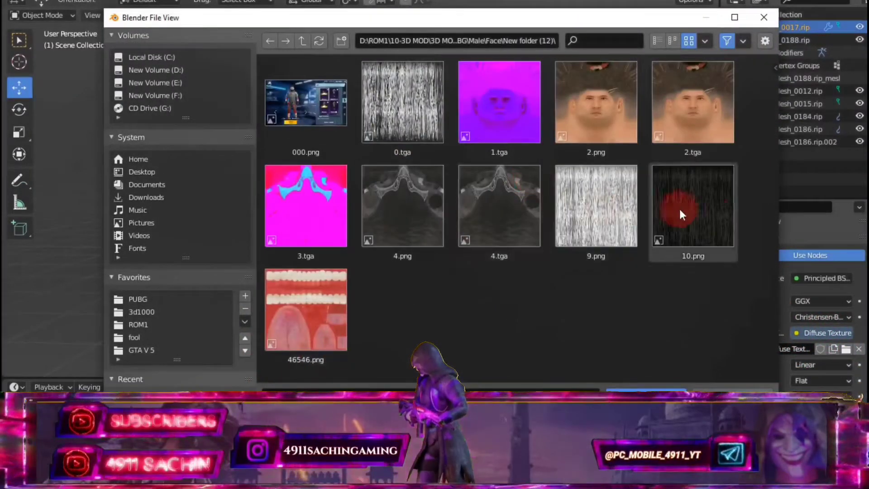
click(399, 112)
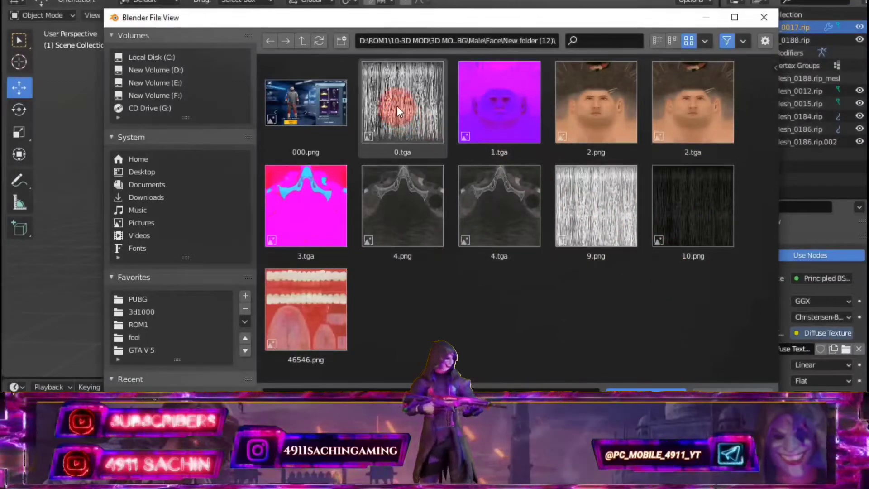
click(398, 109)
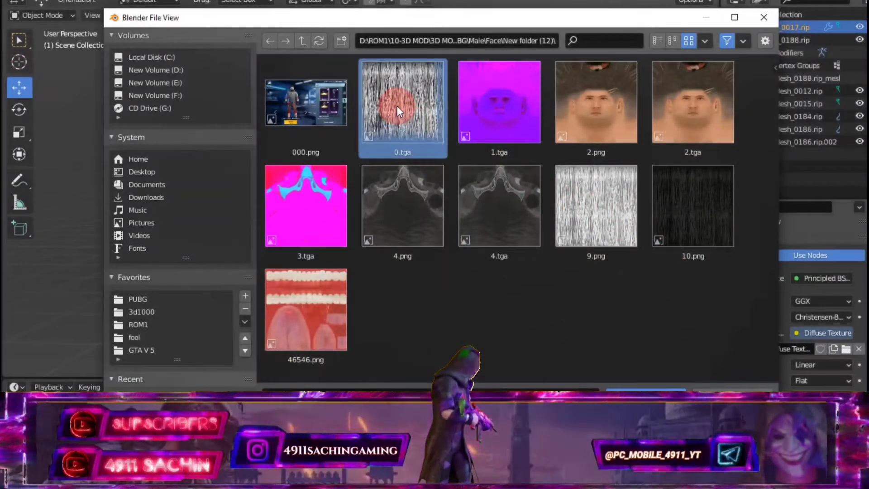
click(636, 394)
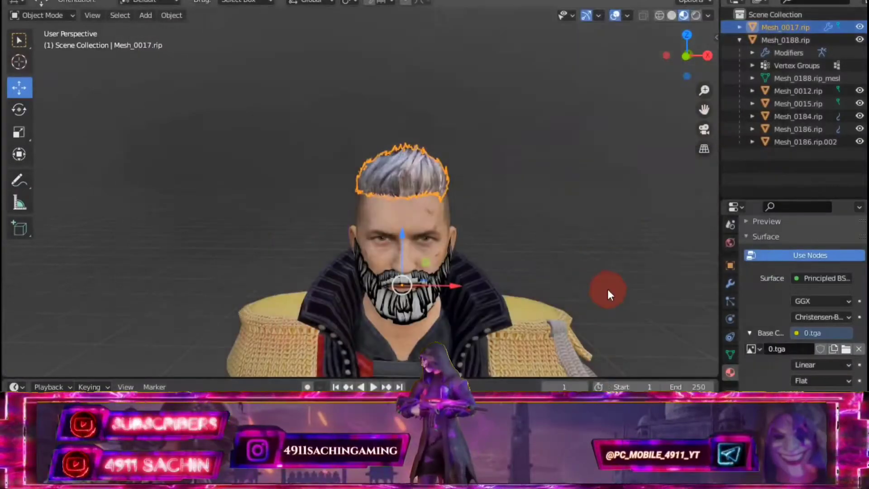
Deselect the hair and reframe the view on the upper body.
scroll(490, 178, down, 2)
scroll(482, 164, up, 4)
scroll(492, 159, up, 3)
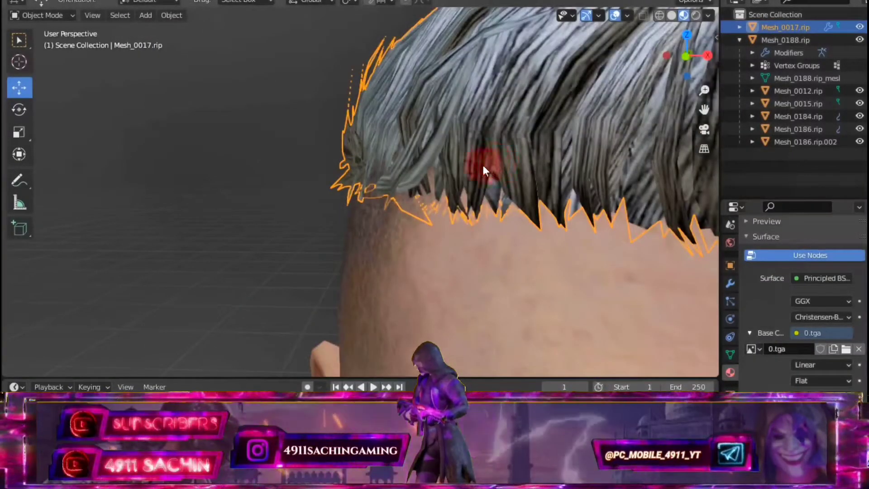
scroll(477, 160, down, 5)
click(740, 183)
scroll(555, 169, down, 3)
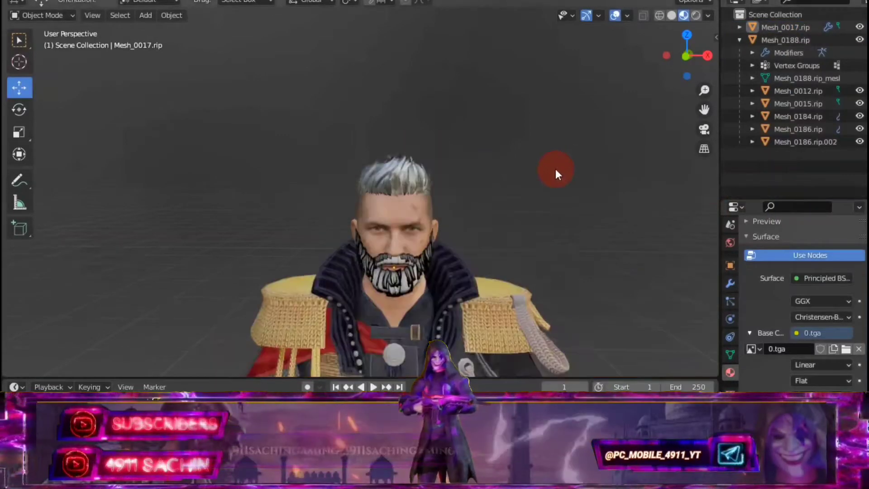
drag(703, 110, 681, 112)
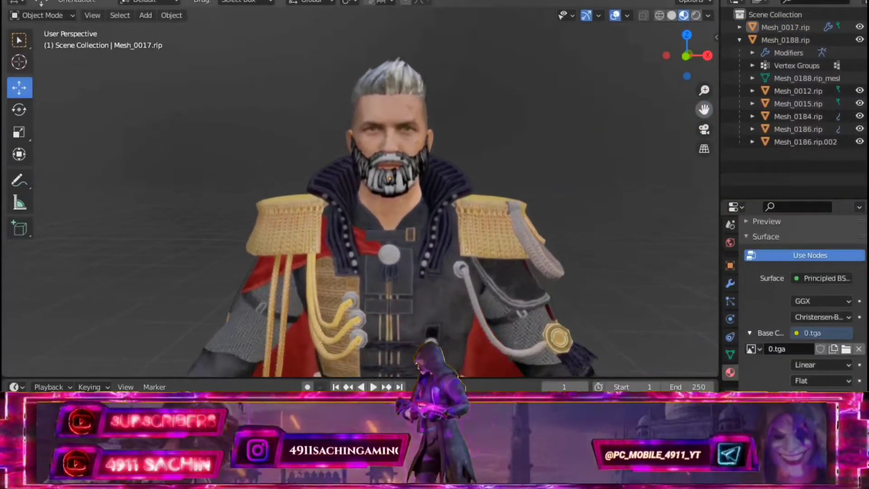
Zoom out to the full character, select the hair, then add the boots mesh as active.
scroll(680, 112, up, 2)
scroll(559, 93, down, 1)
scroll(559, 94, down, 1)
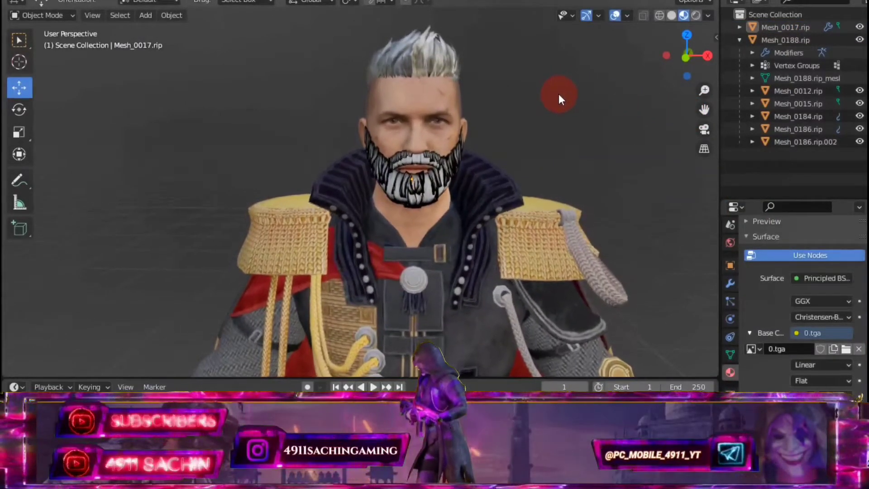
scroll(535, 116, down, 2)
scroll(474, 144, down, 2)
scroll(480, 141, down, 1)
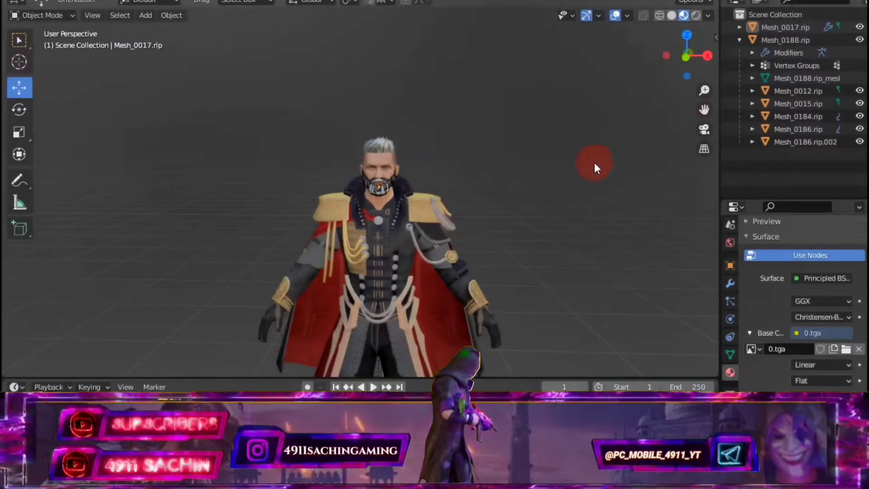
scroll(426, 172, down, 1)
click(378, 154)
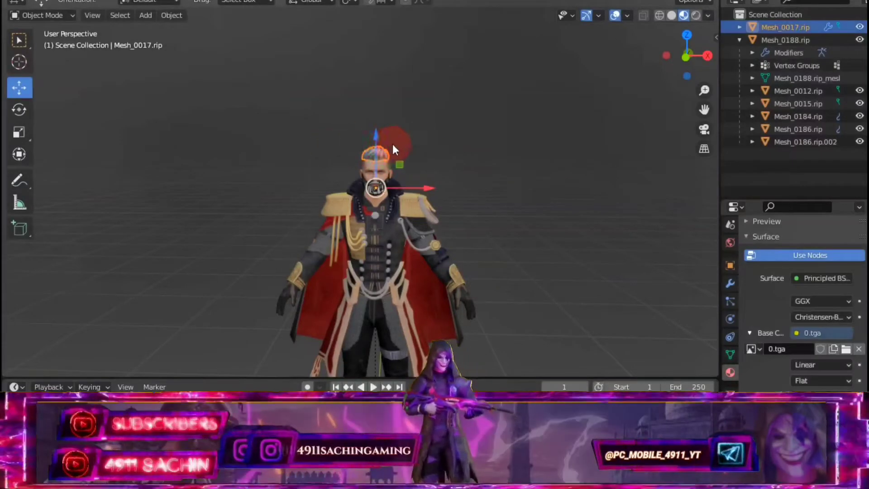
drag(708, 99, 538, 82)
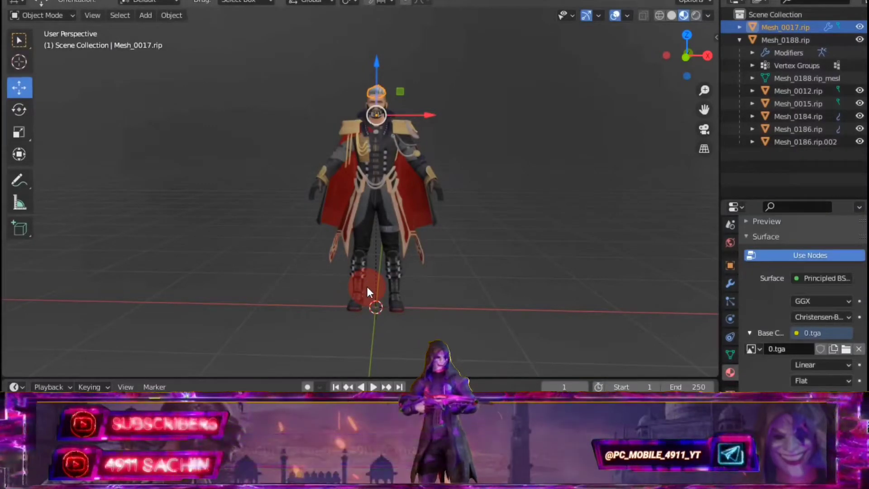
shift+click(361, 280)
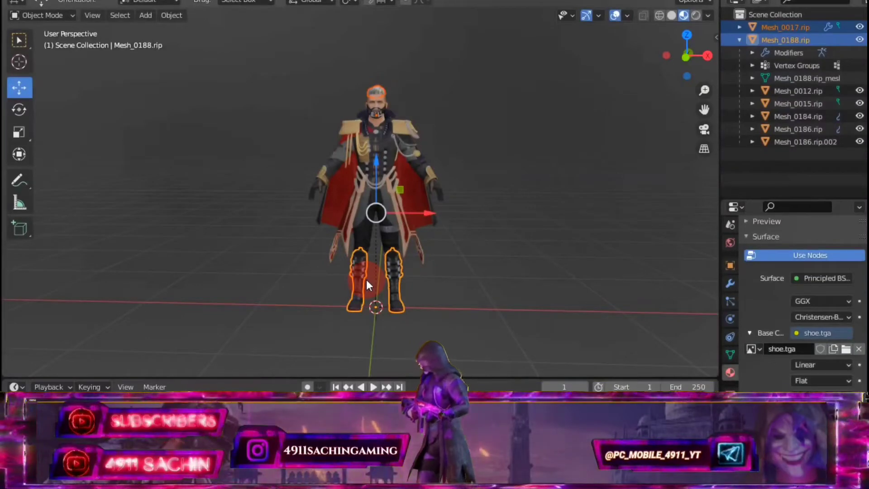
Parent the hair to Mesh_0188.rip with Ctrl+P > Object.
key(ctrl+p)
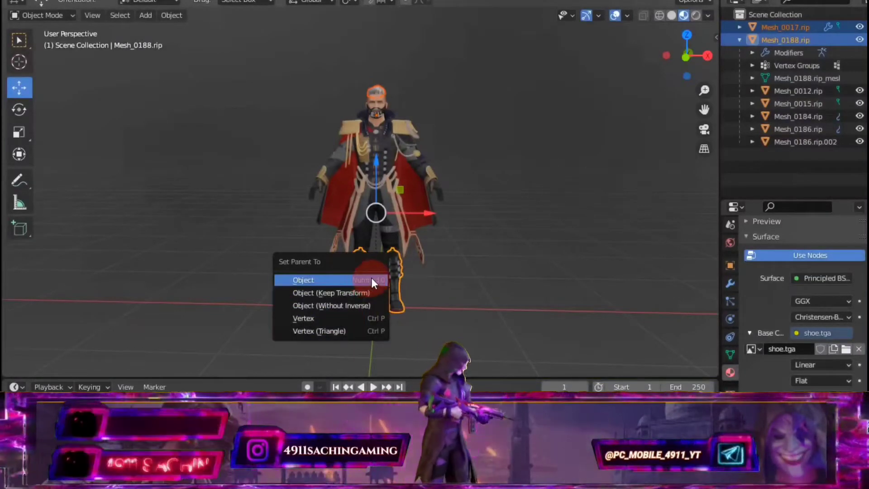
click(312, 282)
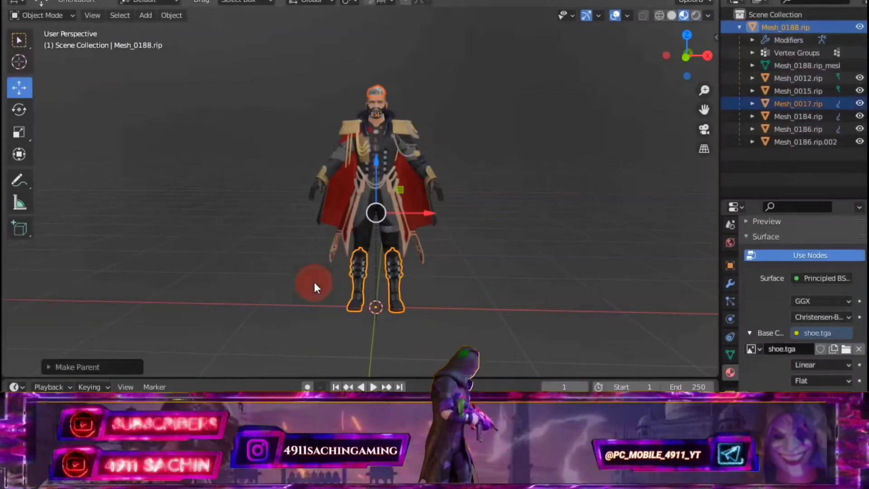
click(787, 105)
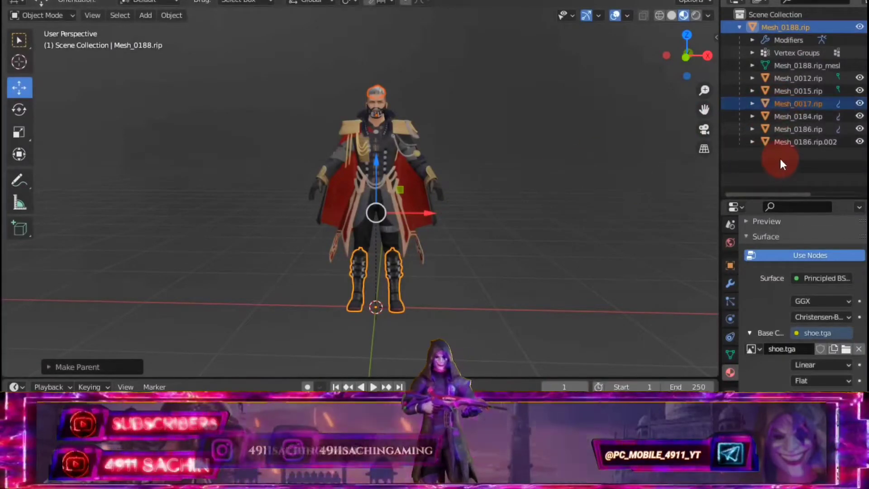
Collapse Mesh_0188.rip in the Outliner, select it and test-move the whole character.
click(739, 28)
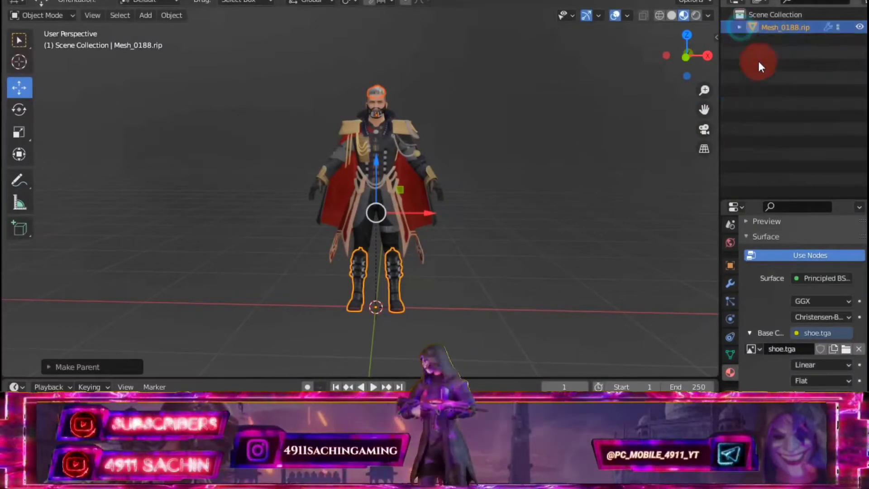
click(786, 29)
click(476, 283)
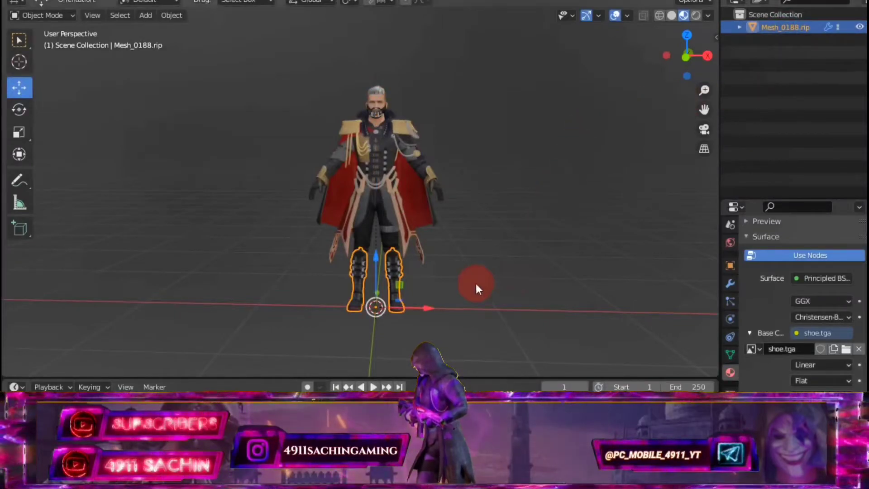
drag(427, 308, 480, 305)
mouse_move(479, 306)
mouse_down()
mouse_move(349, 287)
mouse_move(430, 284)
mouse_move(409, 309)
mouse_move(423, 315)
mouse_up()
Select the hair mesh and frame a frontal close-up of the head and shoulders.
scroll(597, 116, up, 5)
drag(701, 111, 503, 63)
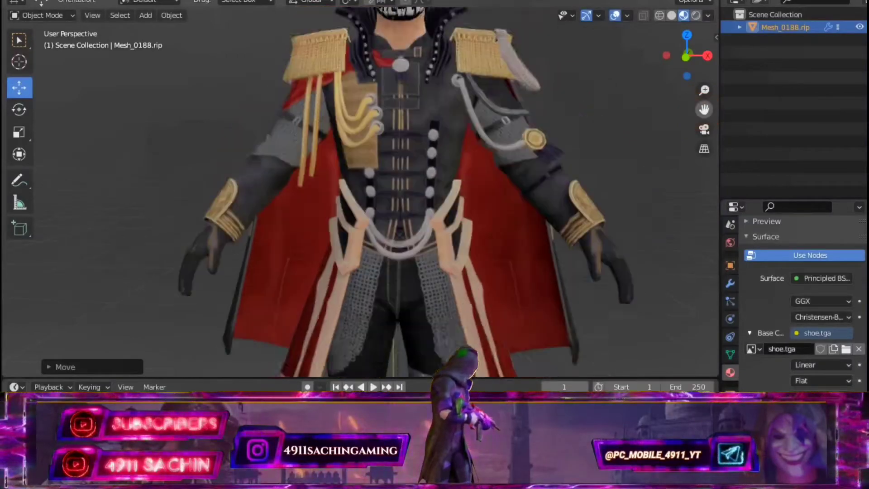
mouse_move(502, 60)
middle_down()
mouse_move(452, 53)
mouse_move(503, 48)
mouse_move(491, 48)
middle_up()
click(492, 48)
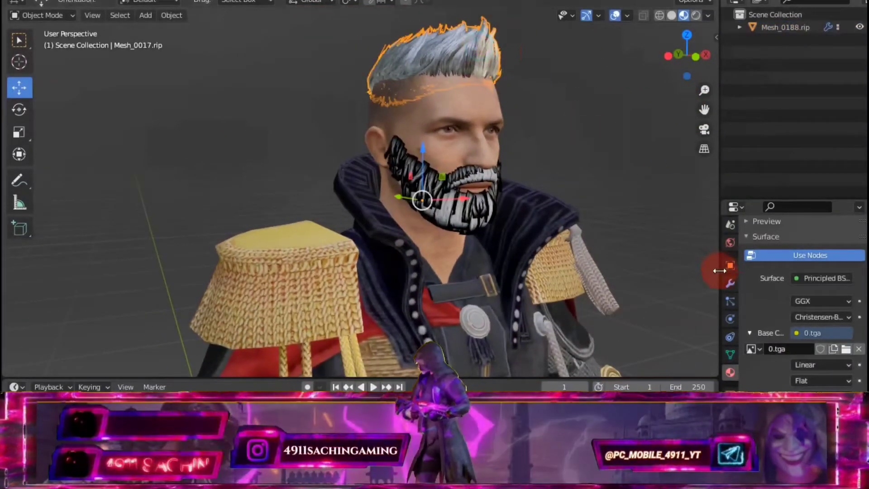
scroll(752, 331, down, 6)
scroll(760, 311, down, 4)
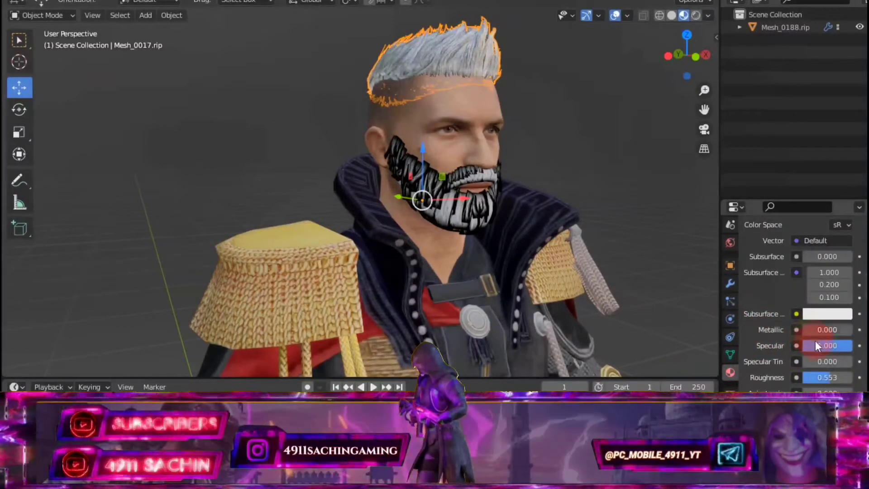
middle_drag(469, 87, 456, 77)
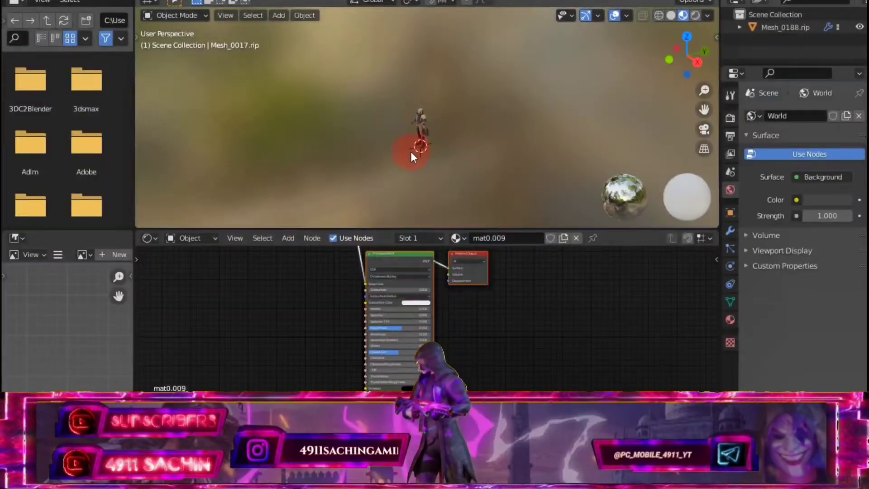
mouse_move(411, 151)
ctrl+middle_down()
mouse_move(429, 100)
mouse_move(463, 64)
mouse_move(528, 90)
mouse_move(438, 80)
mouse_move(490, 76)
mouse_move(452, 88)
mouse_move(479, 144)
ctrl+middle_up()
Select the beard and frame its 1.tga texture and shader nodes in the node editor.
click(479, 144)
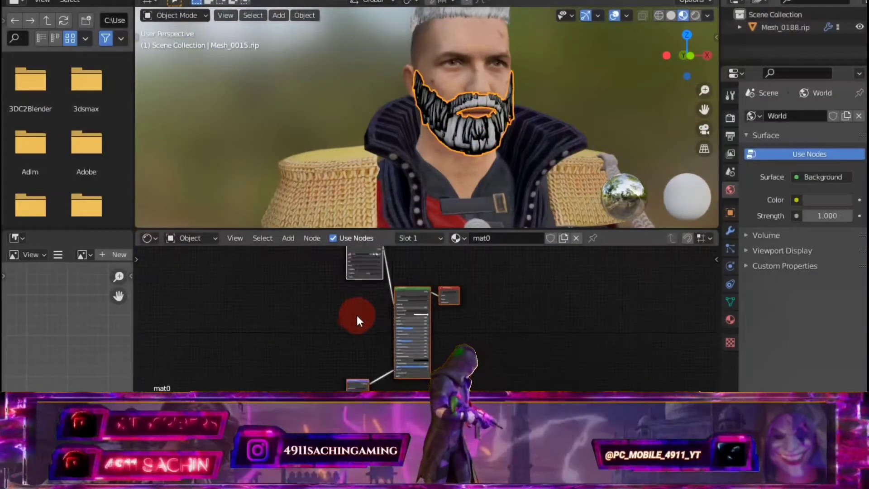
mouse_move(361, 277)
mouse_down()
mouse_move(320, 342)
mouse_move(341, 354)
mouse_up()
mouse_move(341, 354)
ctrl+middle_down()
mouse_move(406, 291)
mouse_move(361, 321)
ctrl+middle_up()
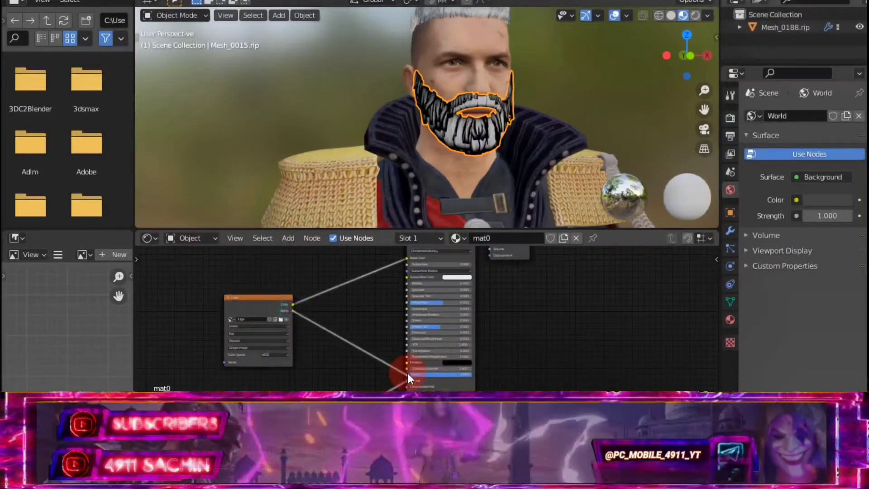
mouse_move(407, 375)
ctrl+middle_down()
mouse_move(523, 369)
mouse_move(655, 317)
mouse_move(640, 301)
mouse_move(496, 343)
ctrl+middle_up()
drag(379, 230, 380, 171)
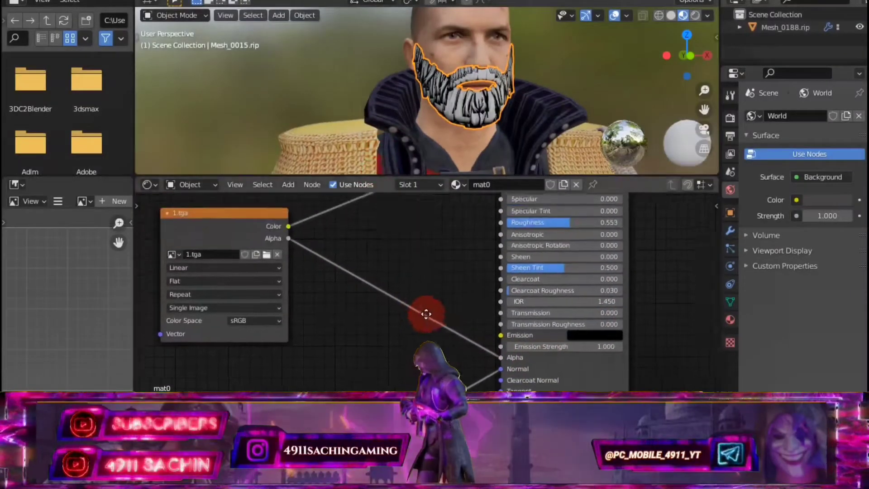
mouse_move(423, 310)
middle_down()
mouse_move(413, 355)
mouse_move(420, 321)
mouse_move(452, 316)
middle_up()
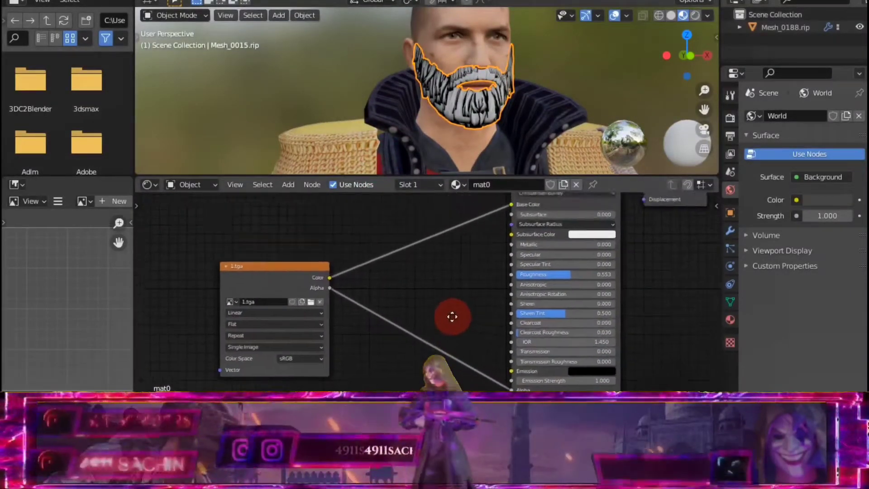
Set the beard material's Blend Mode from Opaque to Alpha Hashed.
click(730, 319)
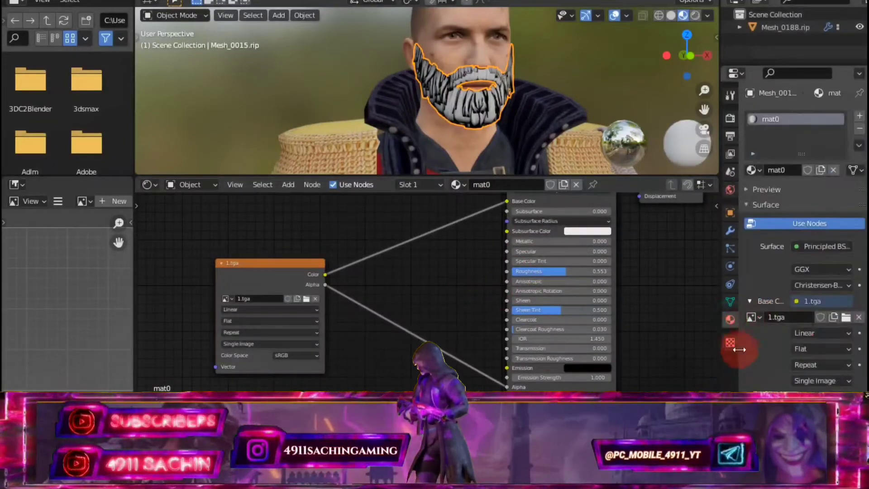
scroll(754, 326, down, 5)
scroll(759, 322, down, 5)
scroll(759, 322, down, 3)
click(836, 323)
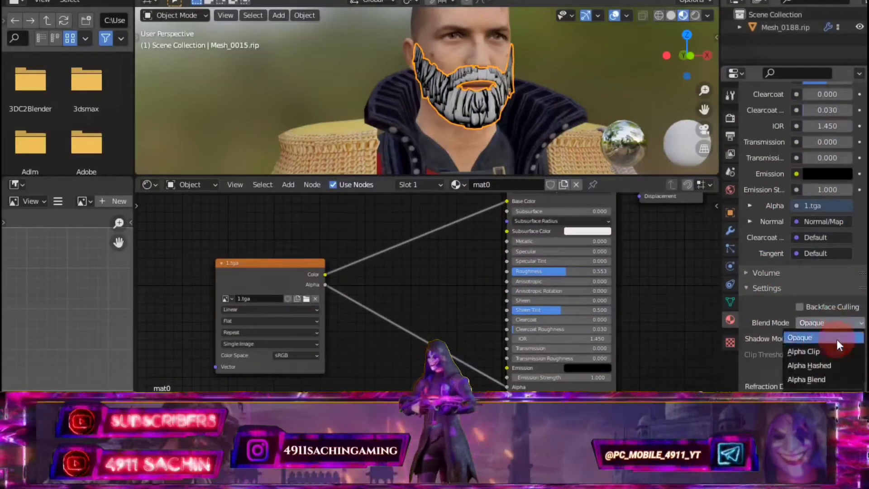
click(816, 365)
Enlarge the 3D view area to inspect the beard's soft-hair transparency.
scroll(607, 71, up, 2)
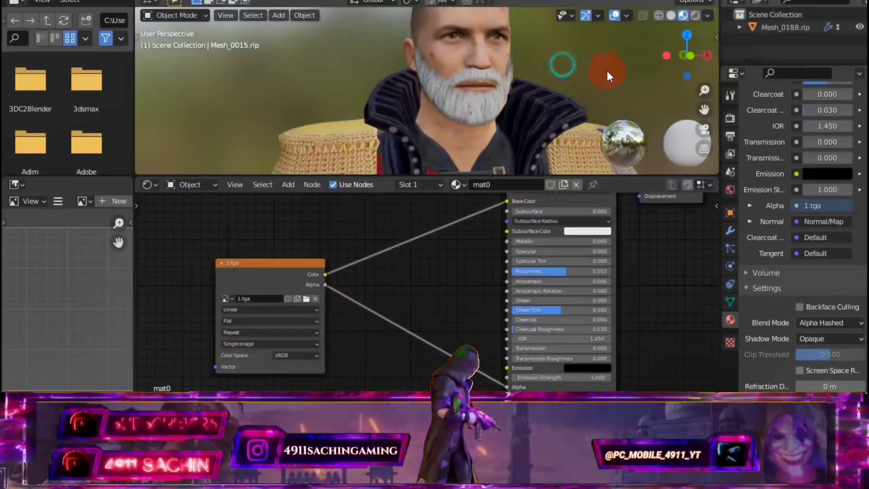
scroll(602, 72, up, 2)
scroll(573, 72, up, 2)
scroll(604, 70, up, 1)
scroll(605, 70, down, 2)
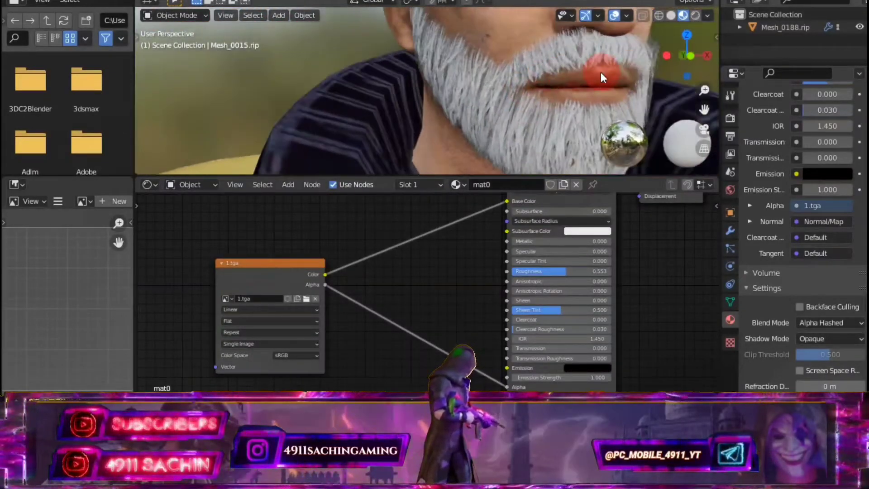
scroll(601, 72, down, 1)
scroll(598, 72, down, 1)
click(380, 181)
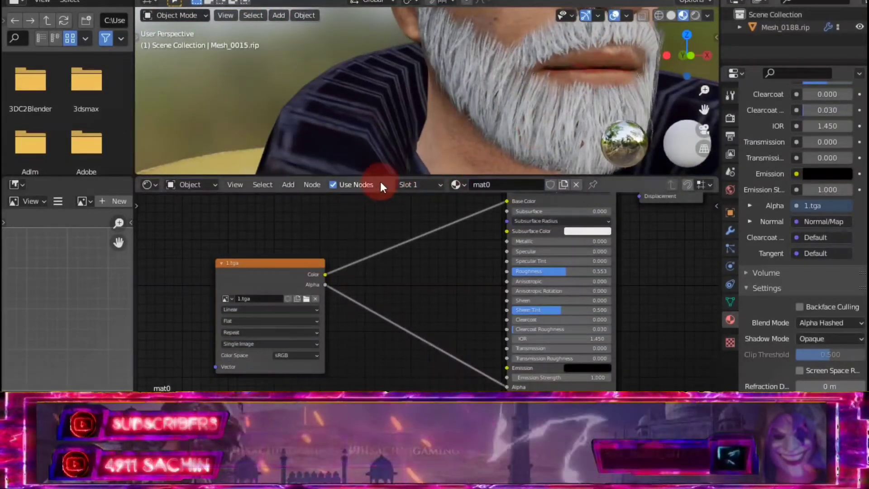
drag(380, 190, 379, 209)
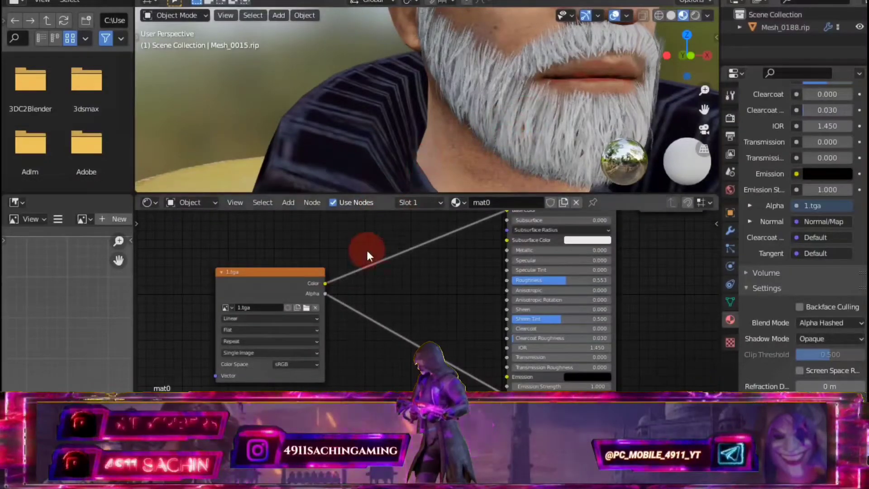
scroll(398, 276, down, 3)
Browse the file browser from 3DC2Blender to the texture folder holding 2.tga.
click(51, 73)
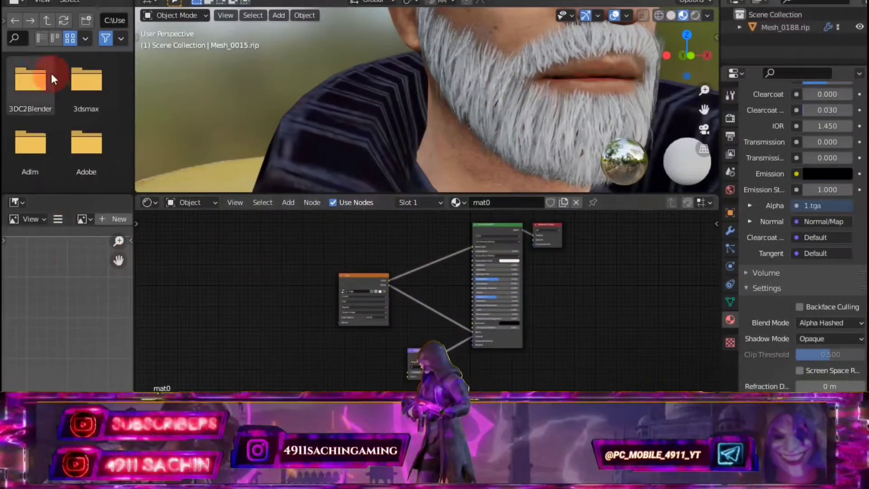
drag(5, 20, 102, 45)
scroll(56, 132, down, 4)
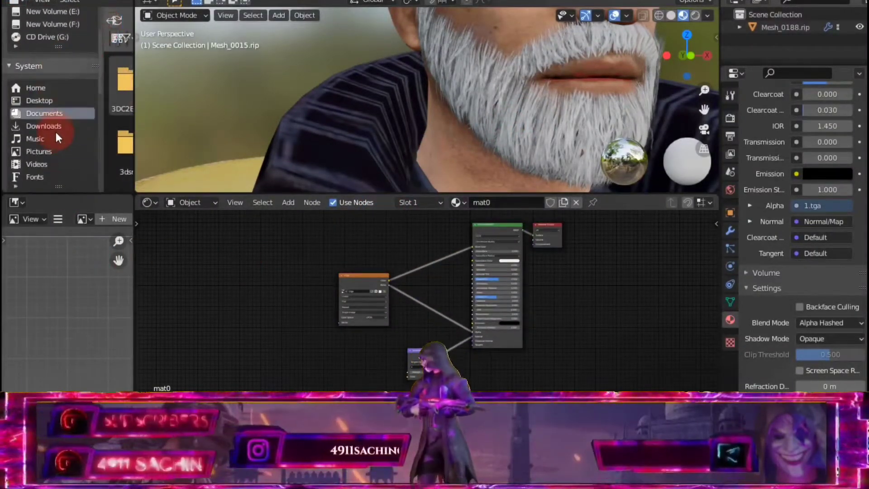
scroll(53, 133, down, 2)
scroll(56, 136, down, 5)
scroll(53, 156, down, 3)
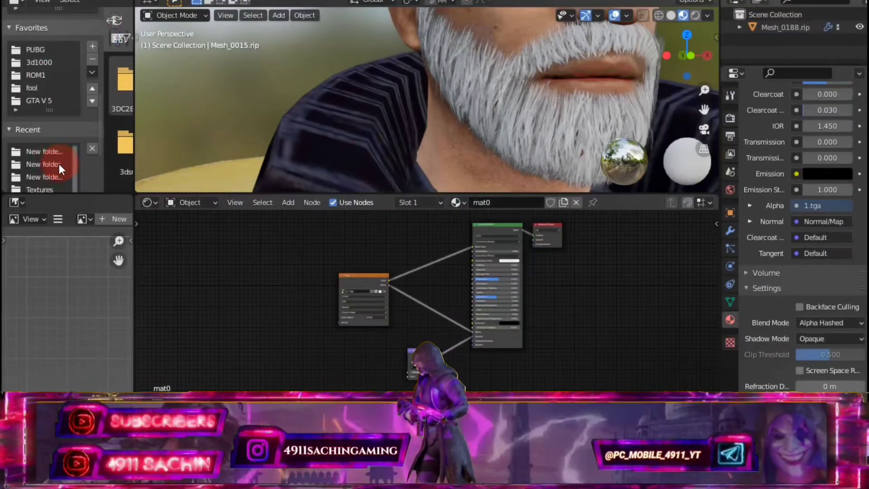
click(59, 164)
drag(104, 141, 40, 142)
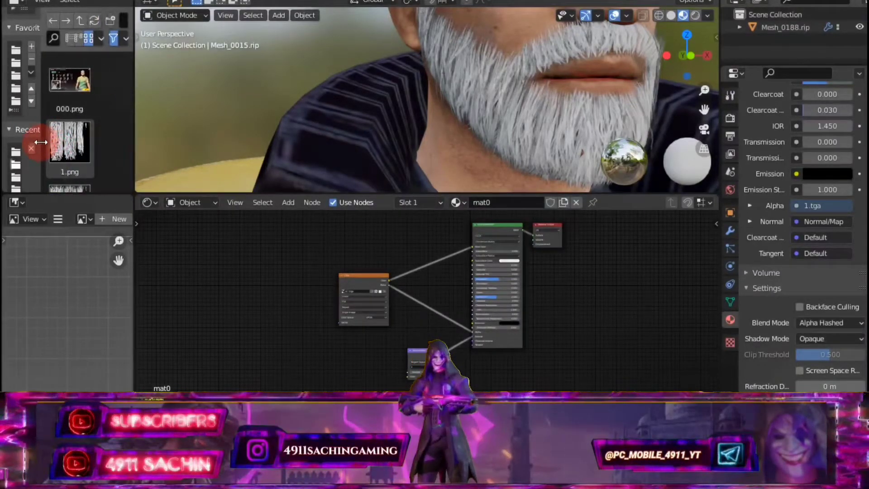
scroll(83, 135, down, 3)
Add 2.tga as an image node in the beard material beside the Normal Map node.
drag(69, 100, 249, 339)
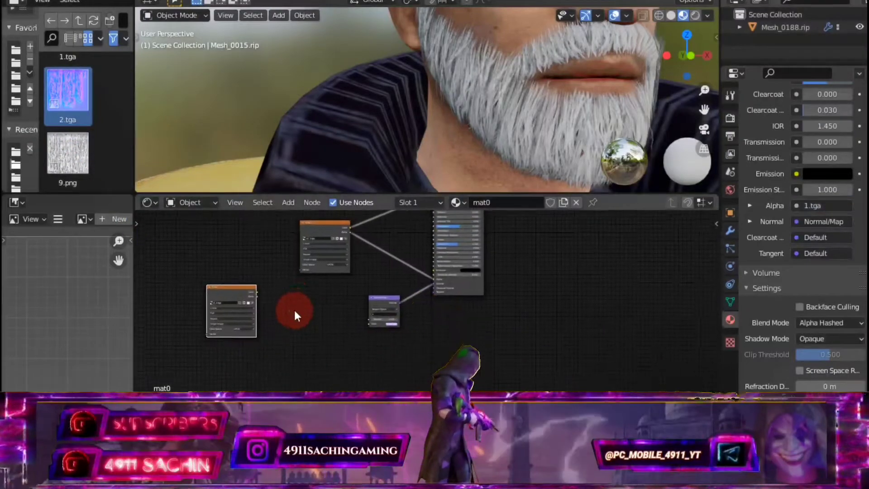
drag(221, 296, 311, 297)
scroll(311, 297, up, 3)
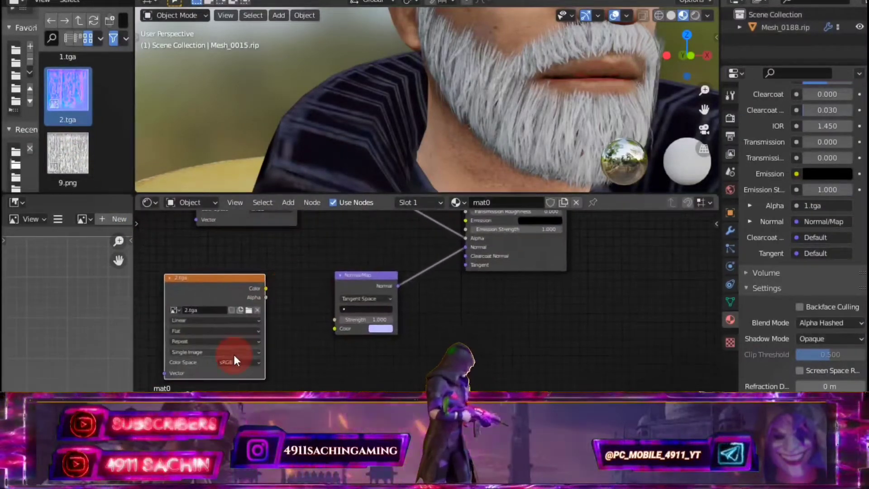
scroll(424, 118, up, 5)
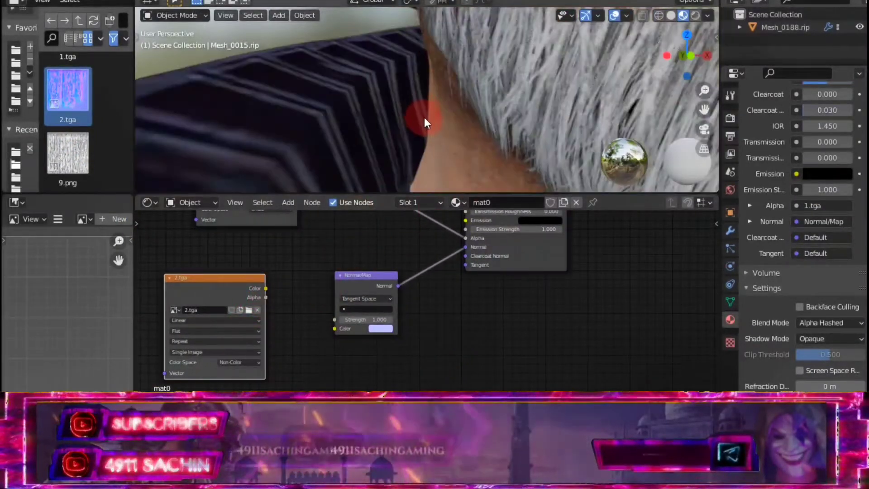
scroll(416, 119, down, 3)
scroll(416, 119, up, 3)
scroll(416, 118, down, 3)
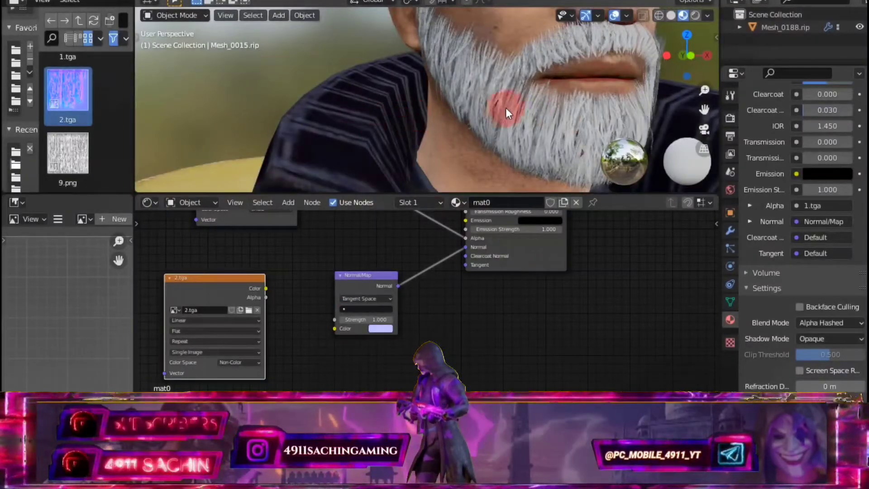
Link 2.tga's Color into the Normal Map Color input, with Non-Color colour space.
drag(704, 110, 641, 113)
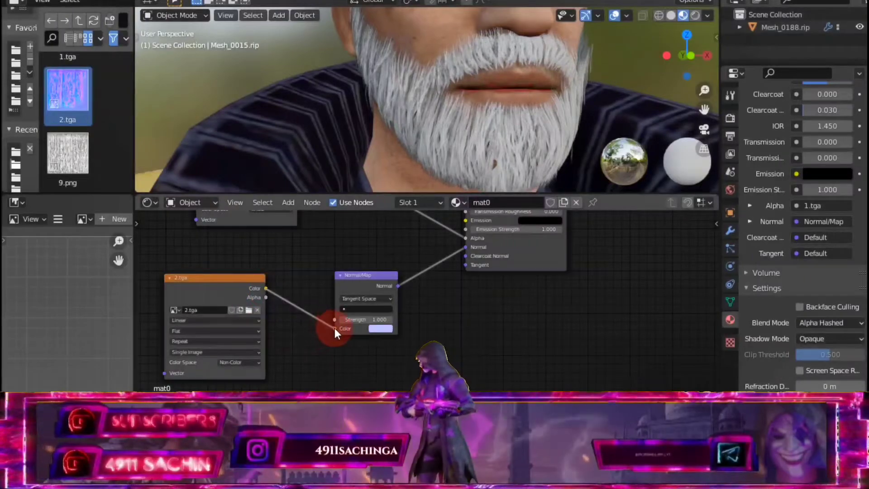
drag(335, 327, 335, 328)
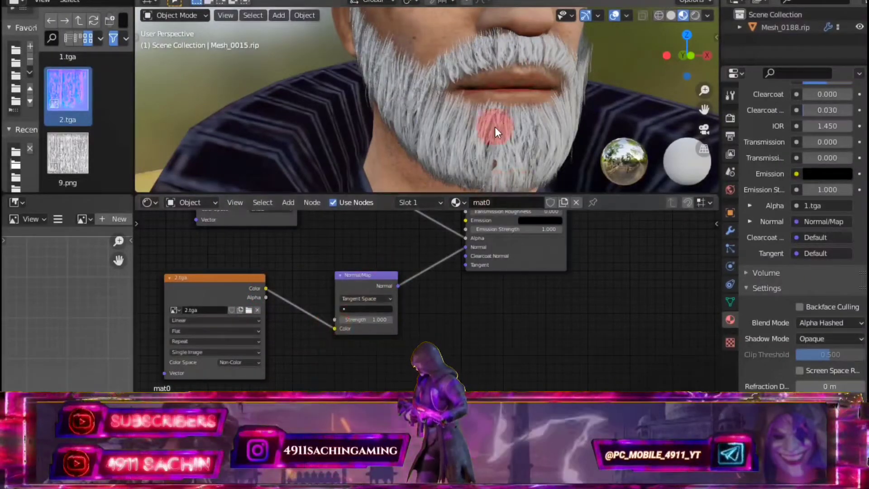
click(431, 292)
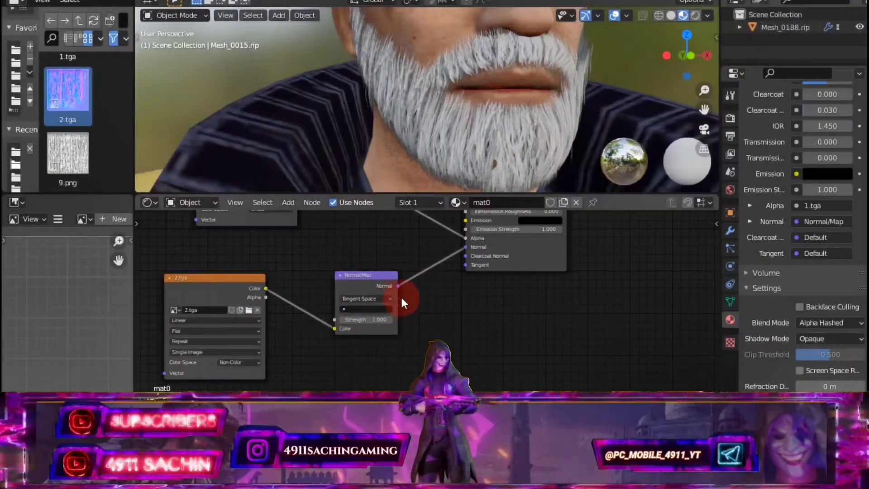
scroll(392, 257, down, 3)
Disconnect the beard image from the shader's Base Color input.
middle_drag(382, 322, 344, 371)
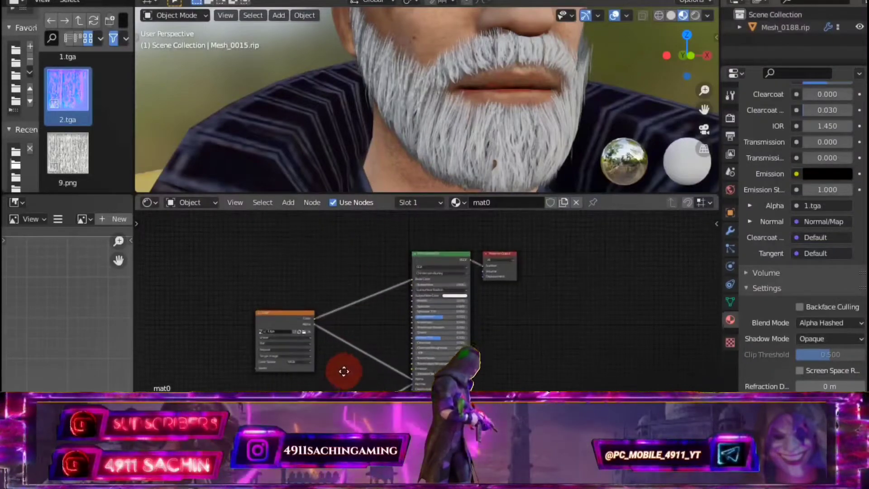
scroll(344, 371, up, 2)
scroll(378, 266, up, 2)
drag(390, 307, 455, 306)
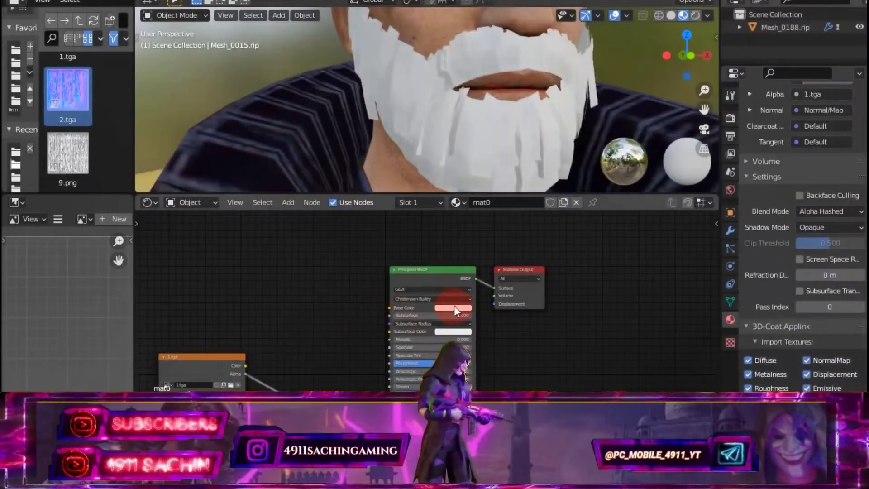
Set the beard's Base Color to a red hue darkened almost to black.
click(453, 307)
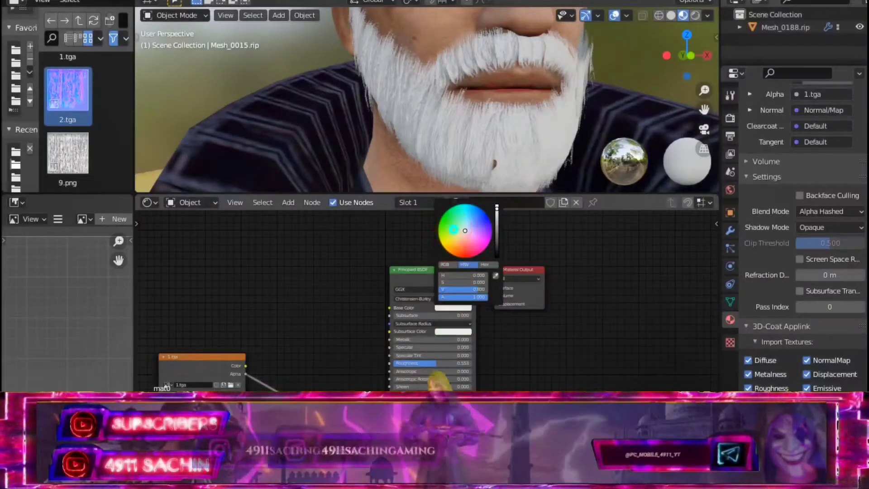
click(453, 230)
click(464, 216)
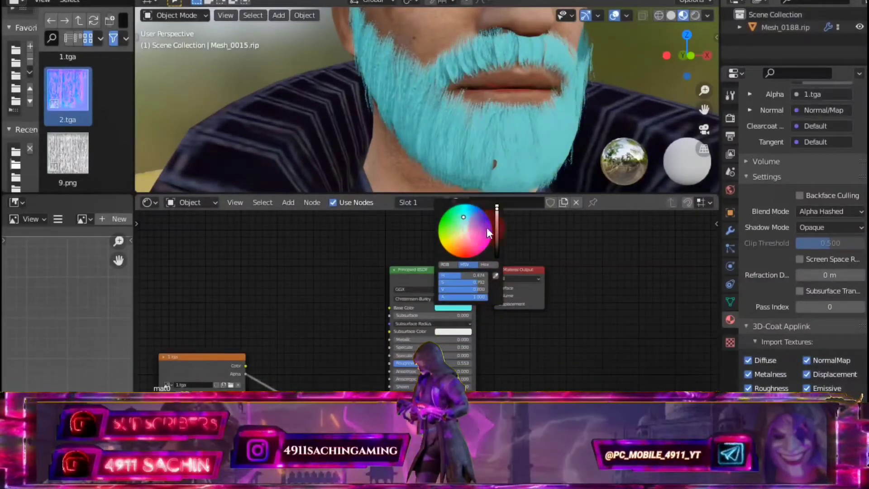
mouse_move(495, 210)
mouse_down()
mouse_move(497, 222)
mouse_move(464, 251)
mouse_up()
click(469, 229)
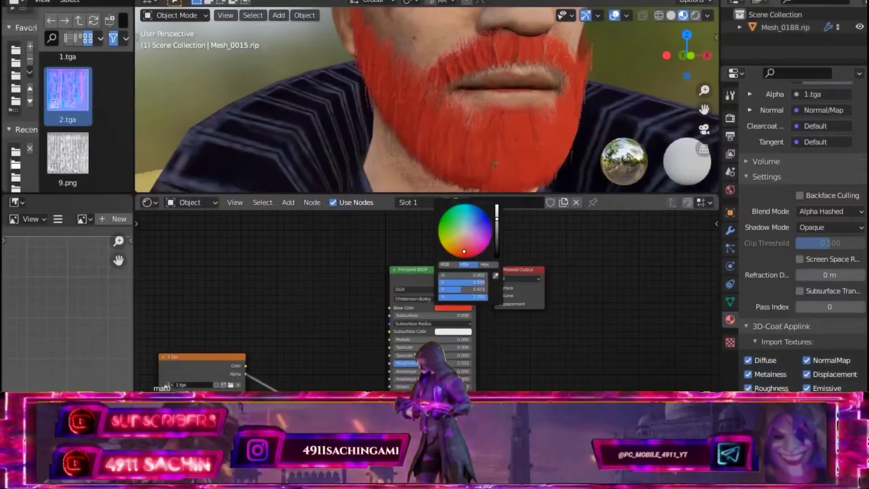
drag(500, 211, 496, 225)
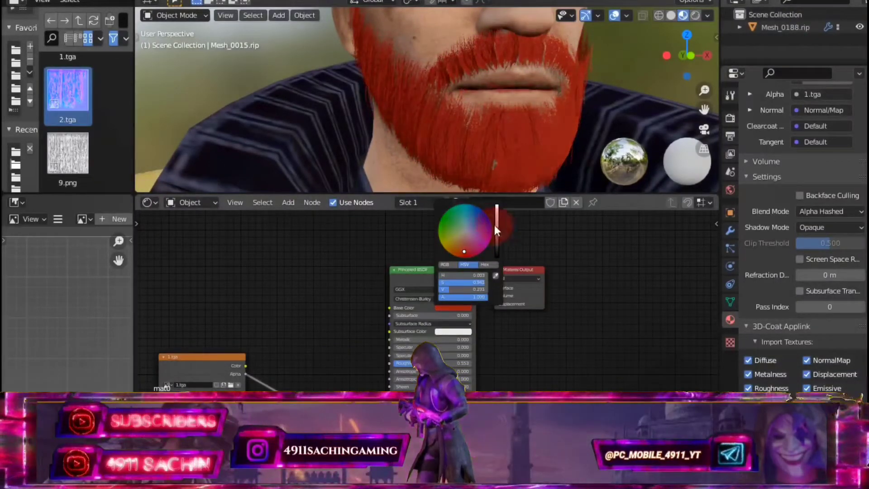
scroll(483, 134, down, 3)
mouse_move(482, 134)
middle_down()
mouse_move(465, 136)
mouse_move(499, 135)
middle_up()
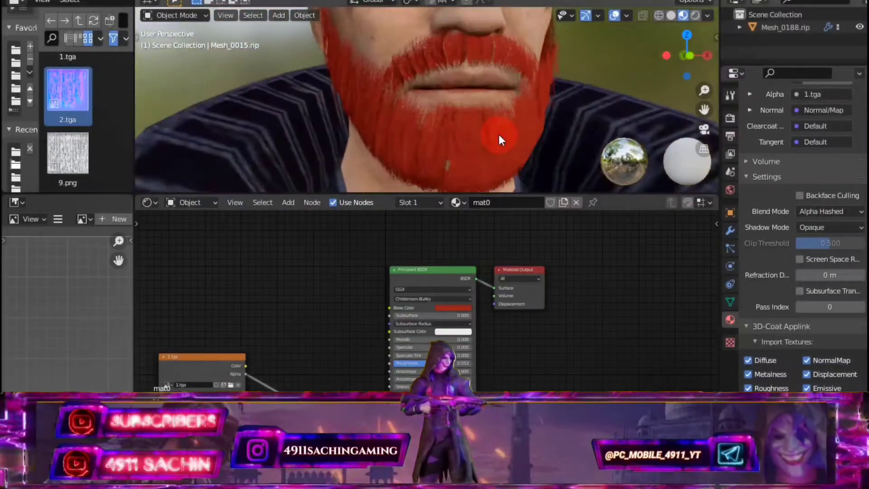
scroll(499, 135, up, 4)
mouse_move(497, 243)
mouse_down()
mouse_move(462, 231)
mouse_move(497, 249)
mouse_up()
click(349, 235)
Orbit around the head, reselect the beard and view the character from behind.
mouse_move(434, 136)
middle_down()
mouse_move(468, 128)
mouse_move(427, 119)
mouse_move(382, 126)
mouse_move(395, 131)
middle_up()
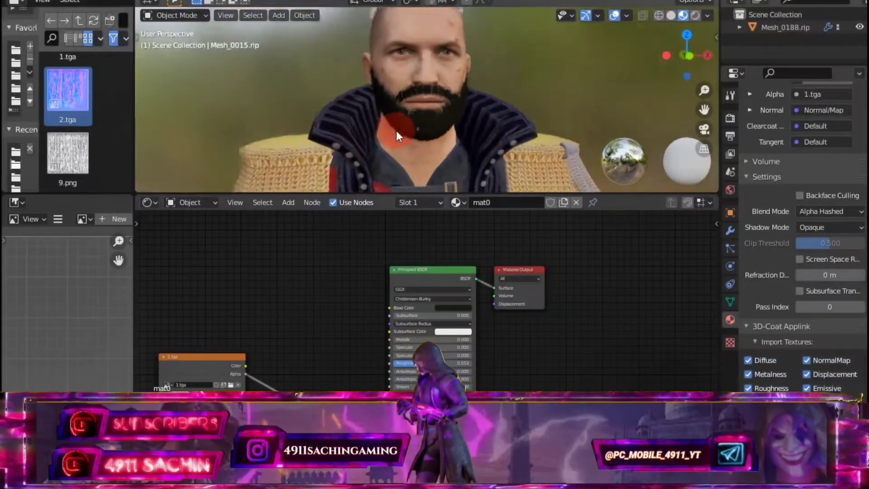
scroll(396, 130, up, 3)
click(480, 168)
mouse_move(659, 43)
mouse_down()
mouse_move(395, 127)
mouse_move(406, 123)
mouse_up()
Reconnect the beard image to Base Color and select the hair mesh.
click(323, 267)
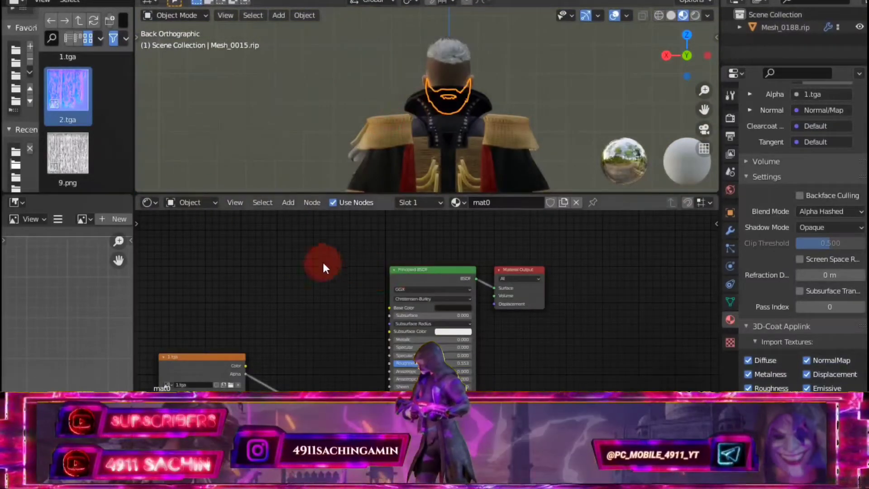
drag(361, 329, 369, 312)
click(251, 28)
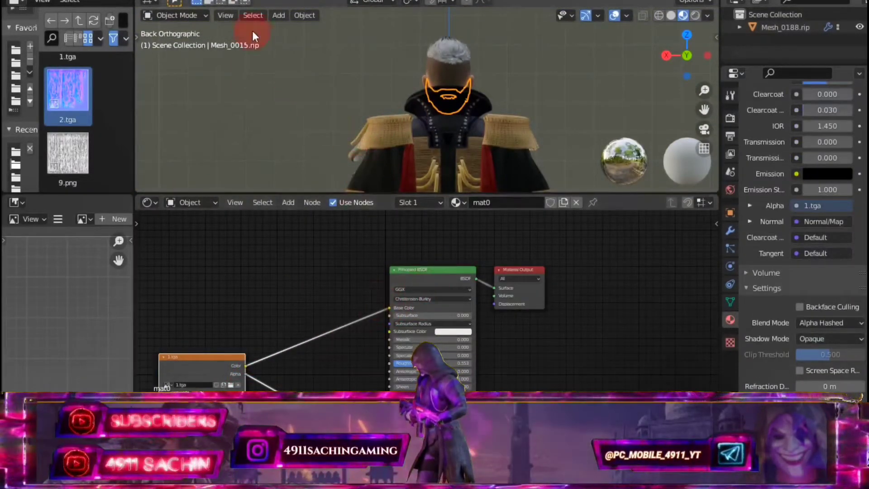
click(489, 68)
Link the hair image's alpha into the shader Alpha and set Blend Mode to Alpha Hashed.
drag(307, 242, 349, 345)
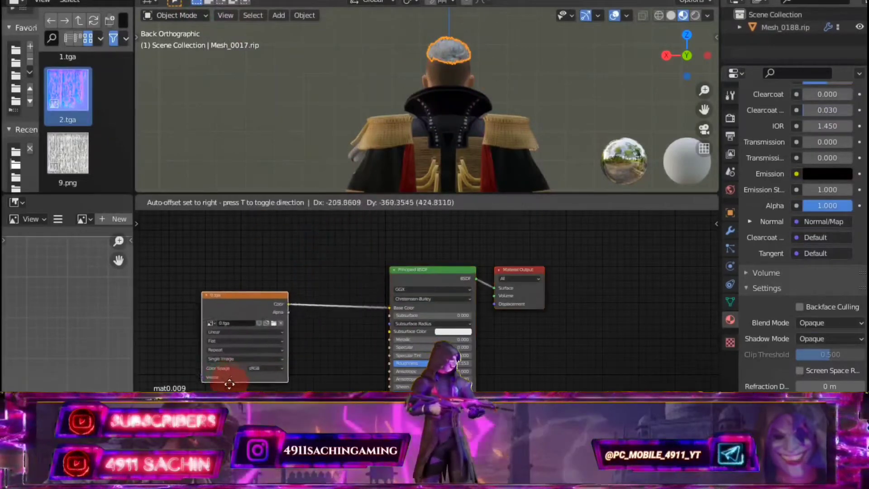
scroll(328, 239, down, 1)
drag(406, 349, 414, 350)
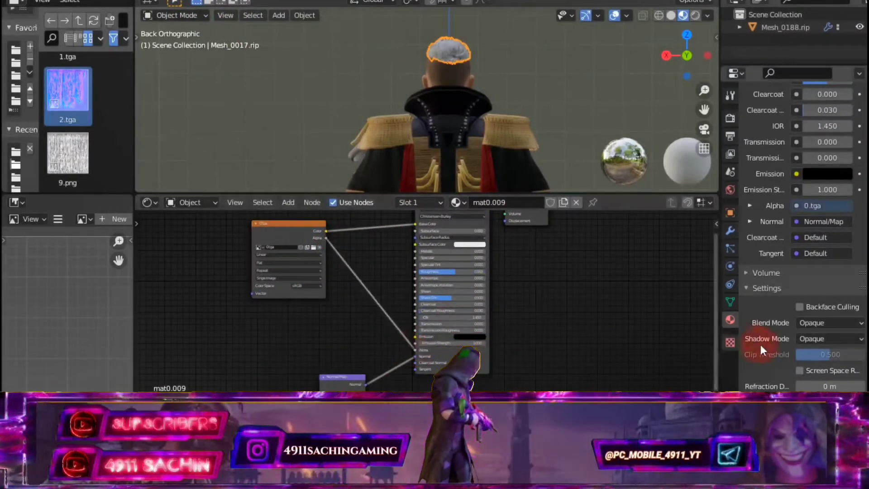
click(832, 323)
click(818, 365)
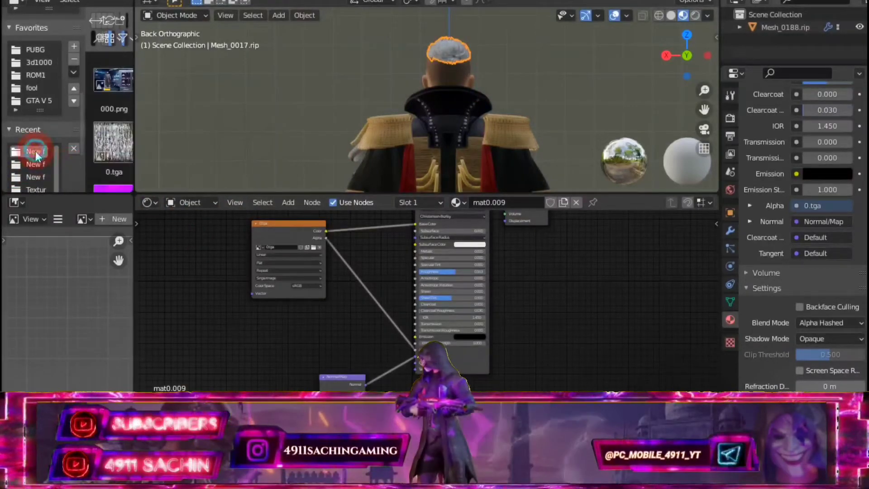
Widen the file browser's folder list and scroll through the folders.
drag(38, 168, 42, 175)
scroll(88, 155, down, 2)
scroll(88, 160, down, 2)
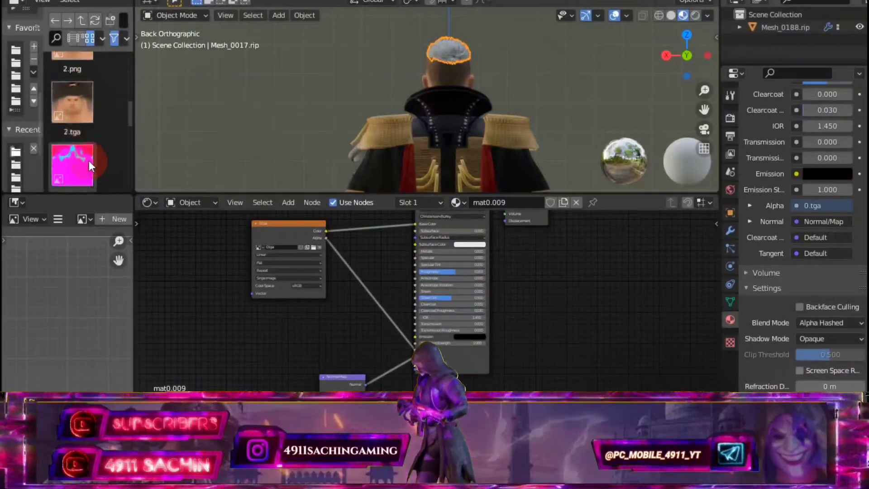
scroll(91, 160, down, 2)
scroll(91, 160, down, 2)
scroll(92, 157, up, 3)
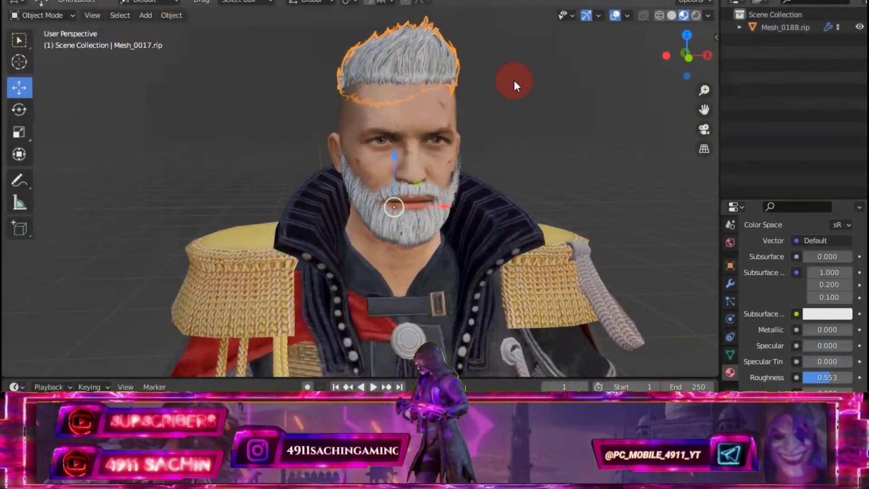
Nudge the hair and then the beard slightly along X to fit the head.
scroll(515, 80, up, 3)
middle_drag(545, 162, 570, 216)
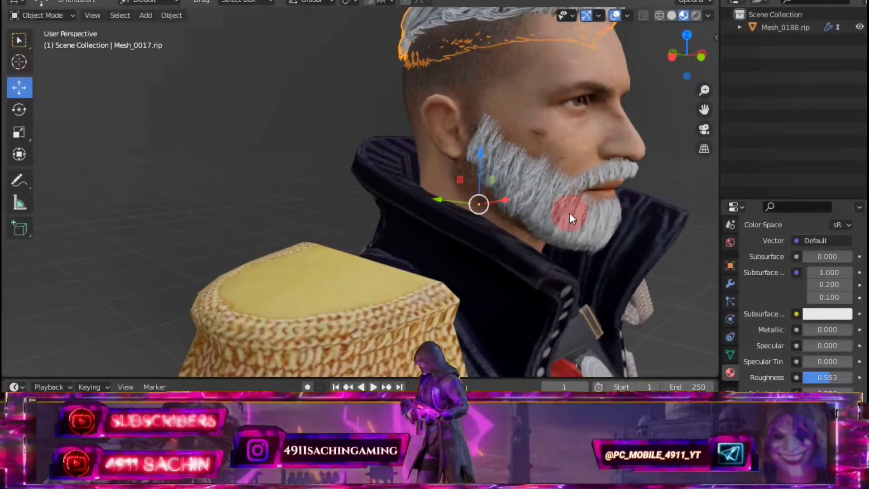
drag(439, 202, 457, 191)
click(478, 202)
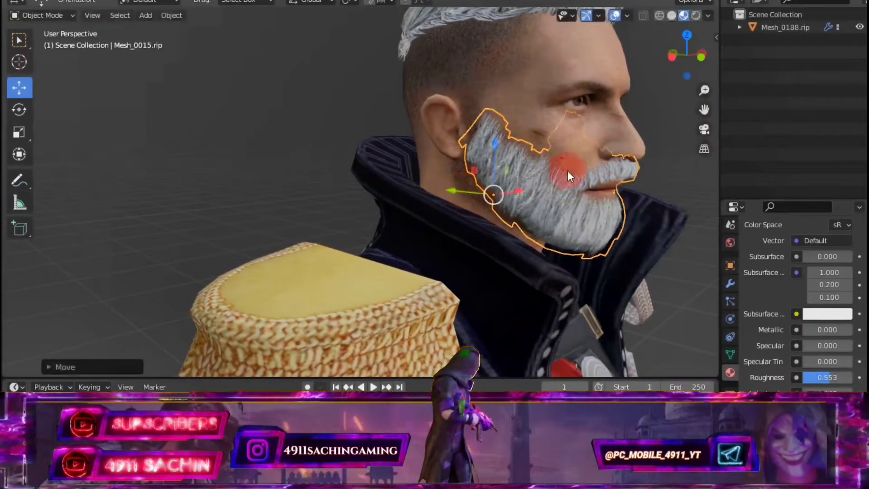
mouse_move(568, 170)
middle_down()
mouse_move(474, 148)
mouse_move(490, 151)
middle_up()
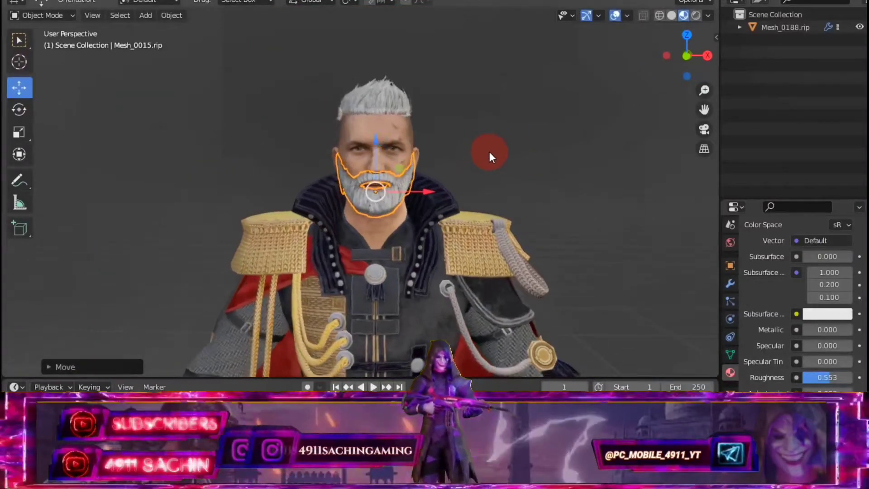
click(801, 58)
Widen the folder list to locate the face textures folder.
scroll(489, 145, up, 2)
scroll(453, 127, up, 3)
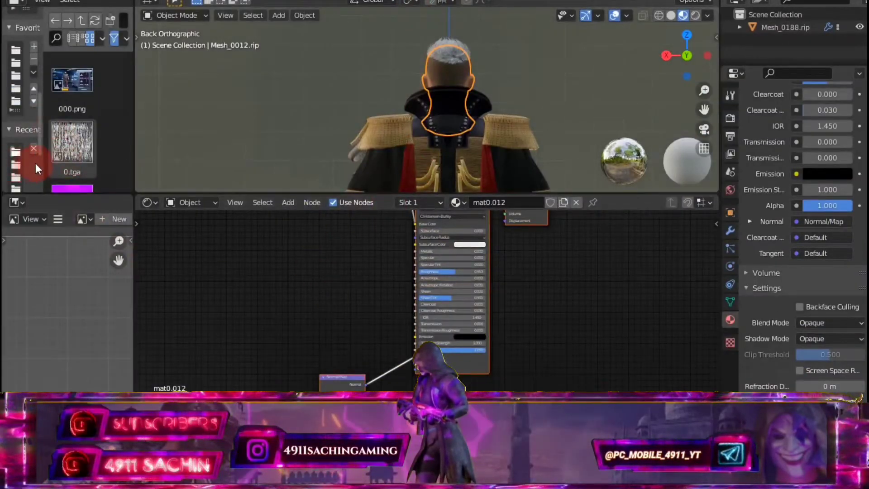
mouse_move(41, 162)
mouse_down()
mouse_move(76, 162)
mouse_move(38, 168)
mouse_up()
Add 2.tga to the face material and link its Color to the Normal Map's Color input.
scroll(99, 130, down, 1)
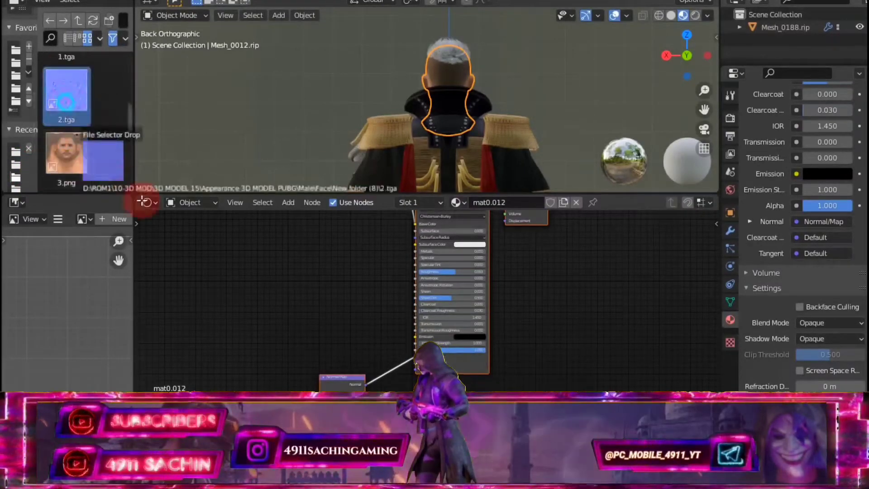
drag(68, 97, 272, 336)
middle_drag(272, 335, 349, 223)
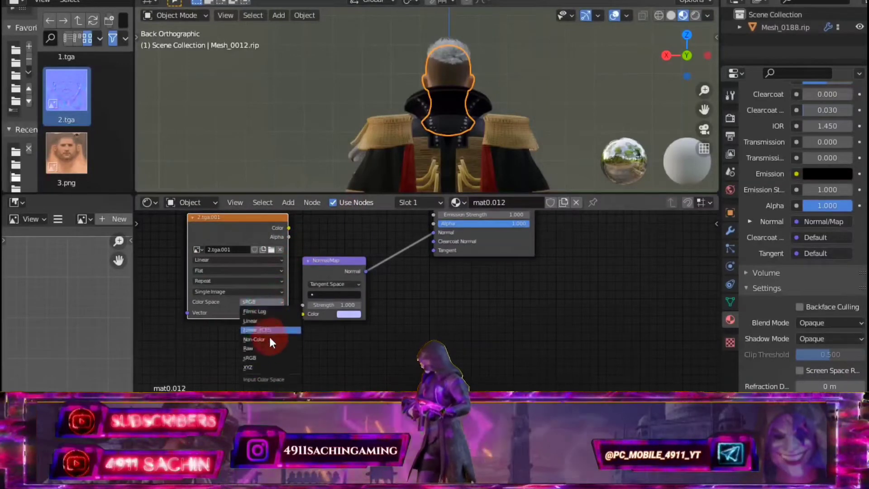
drag(667, 67, 618, 99)
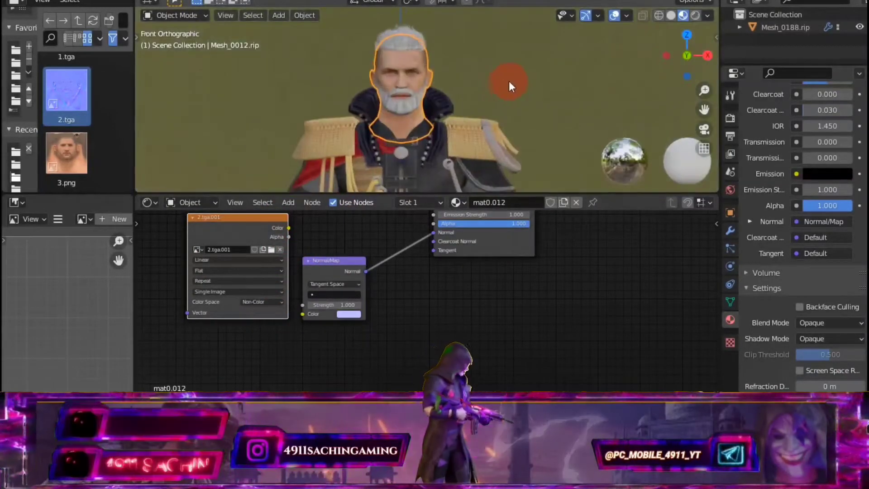
scroll(526, 91, up, 5)
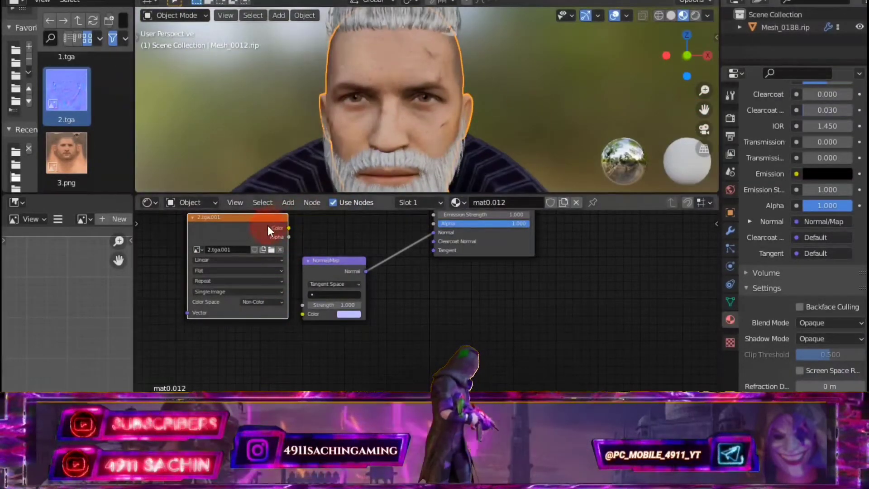
drag(268, 225, 241, 275)
drag(300, 315, 302, 314)
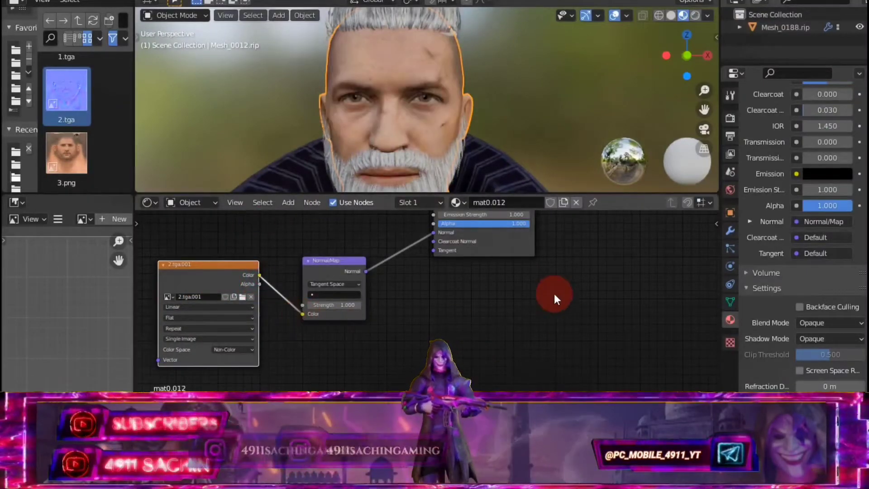
scroll(425, 115, down, 3)
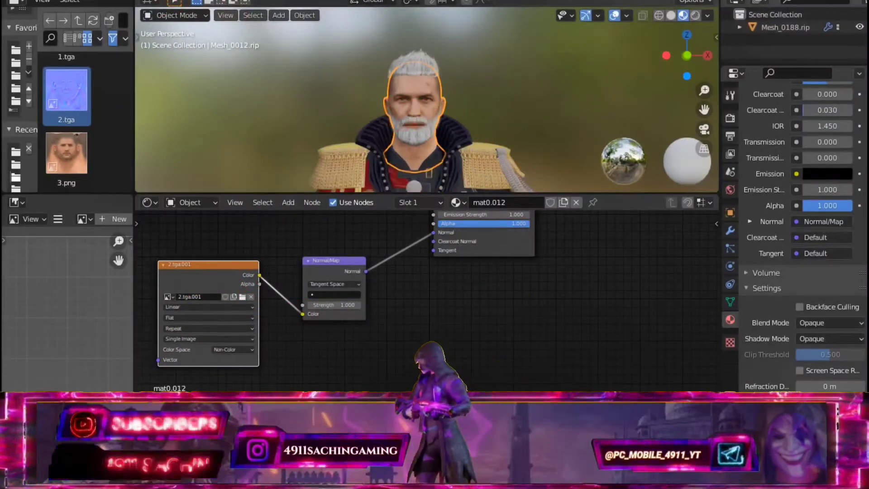
Return to the full Layout workspace and orbit around the character.
key(ctrl+Page_Up)
scroll(457, 151, down, 2)
mouse_move(457, 151)
middle_down()
mouse_move(443, 160)
mouse_move(486, 158)
mouse_move(483, 151)
mouse_move(368, 147)
mouse_move(375, 173)
mouse_move(293, 146)
mouse_move(306, 132)
mouse_move(333, 131)
mouse_move(253, 37)
middle_up()
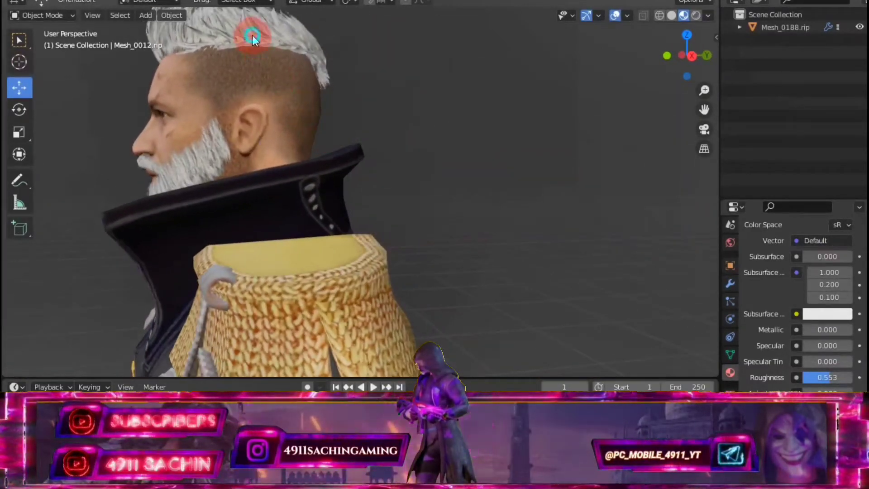
click(316, 198)
mouse_move(312, 195)
middle_down()
mouse_move(360, 167)
mouse_move(359, 156)
mouse_move(406, 153)
mouse_move(412, 193)
middle_up()
scroll(412, 194, down, 3)
scroll(426, 186, down, 3)
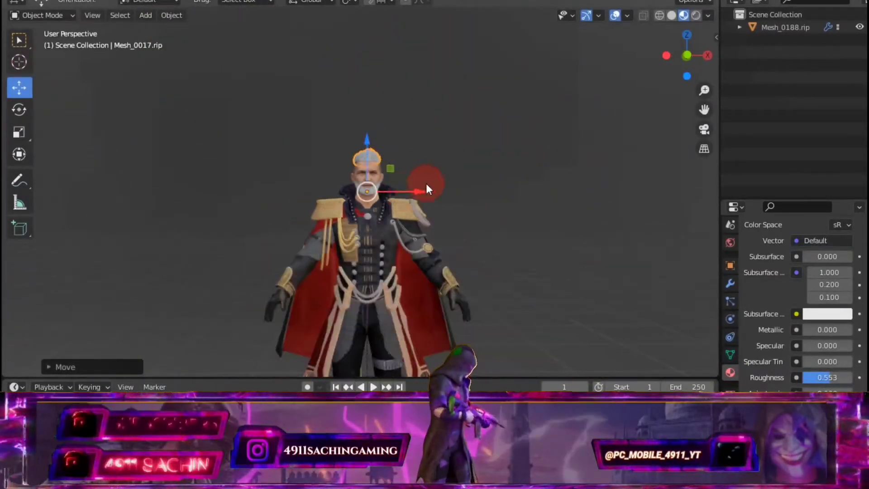
shift+scroll(546, 189, down, 4)
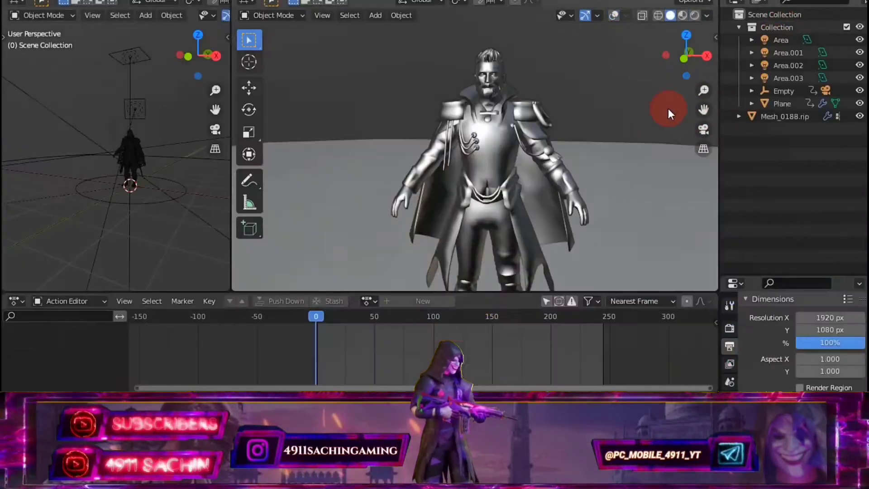
scroll(596, 85, up, 3)
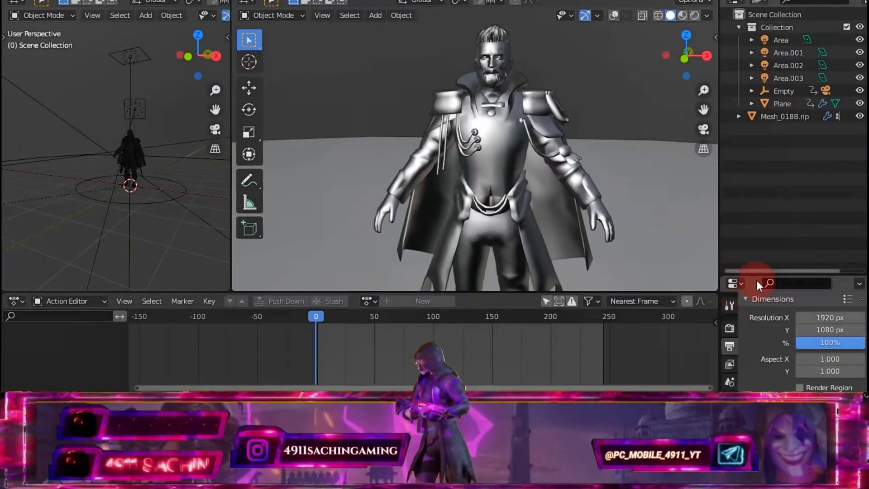
Show the character in Rendered shading and zoom in on the head and shoulders.
drag(756, 274, 756, 245)
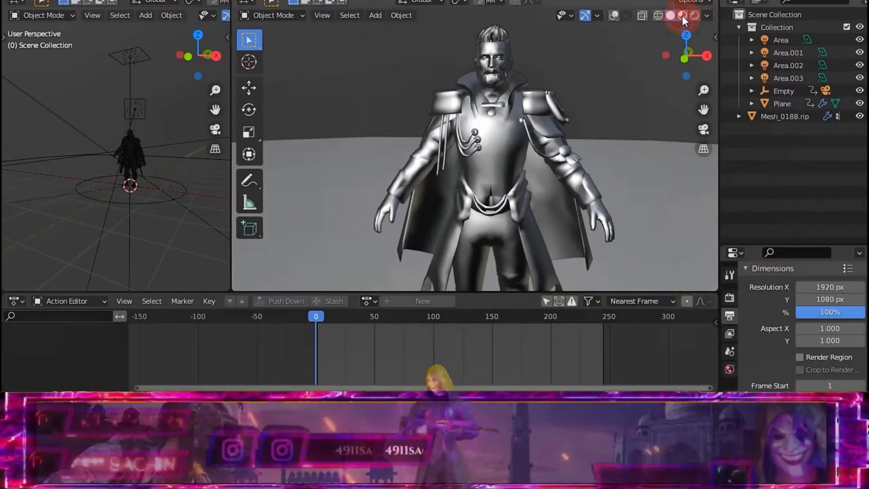
click(683, 16)
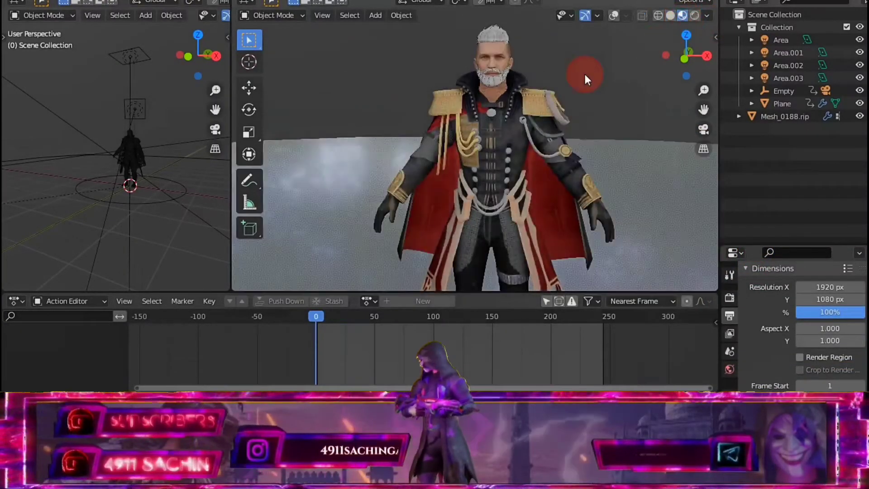
click(696, 15)
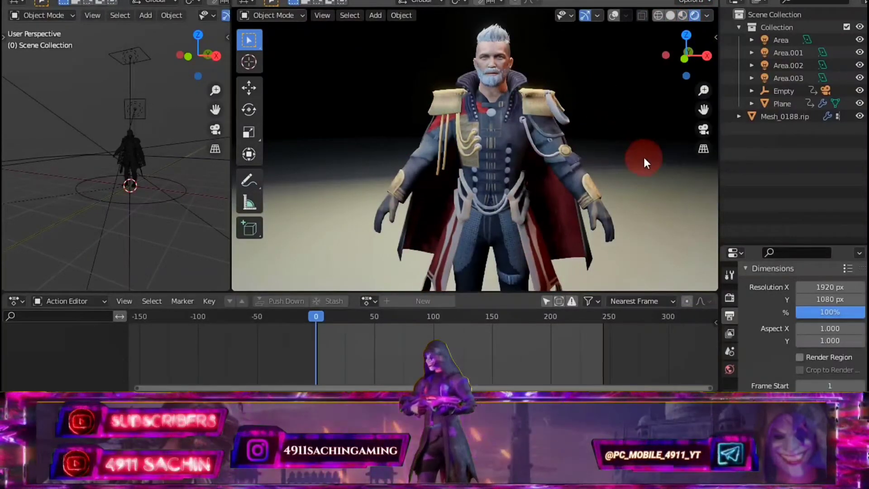
click(515, 131)
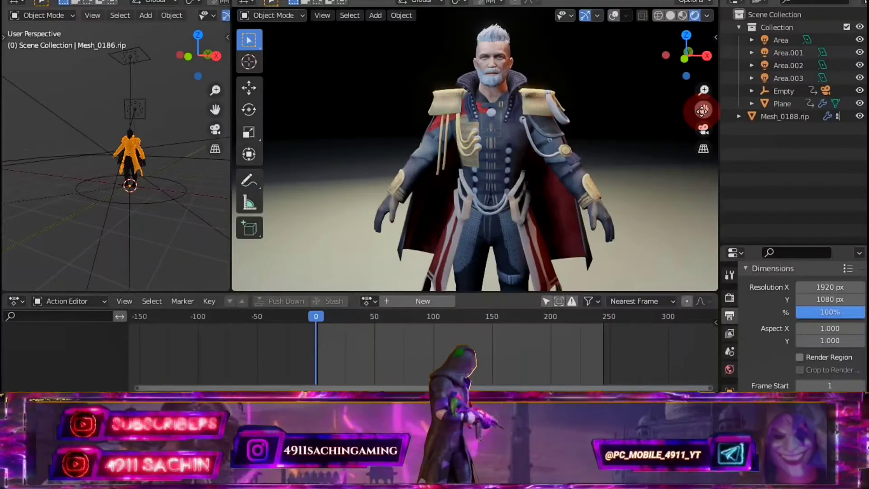
drag(703, 110, 702, 169)
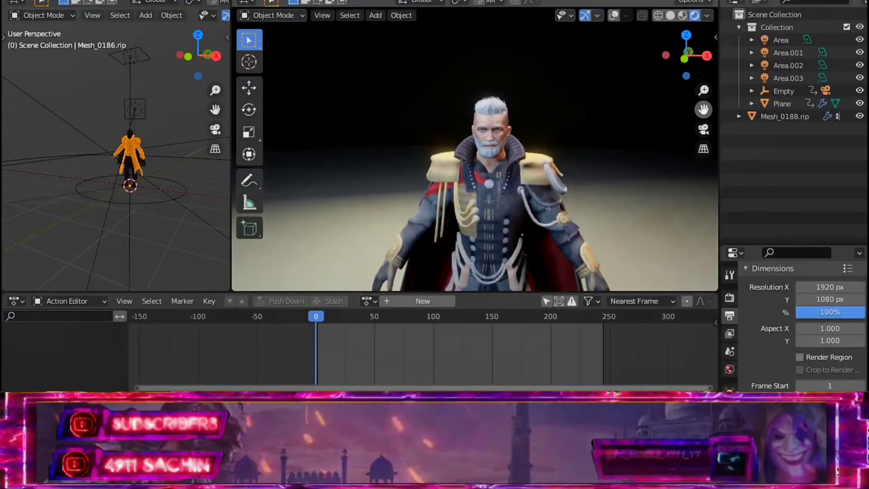
mouse_move(704, 109)
mouse_down()
mouse_move(696, 97)
mouse_move(618, 116)
mouse_move(696, 122)
mouse_move(715, 113)
mouse_move(738, 124)
mouse_move(570, 183)
mouse_up()
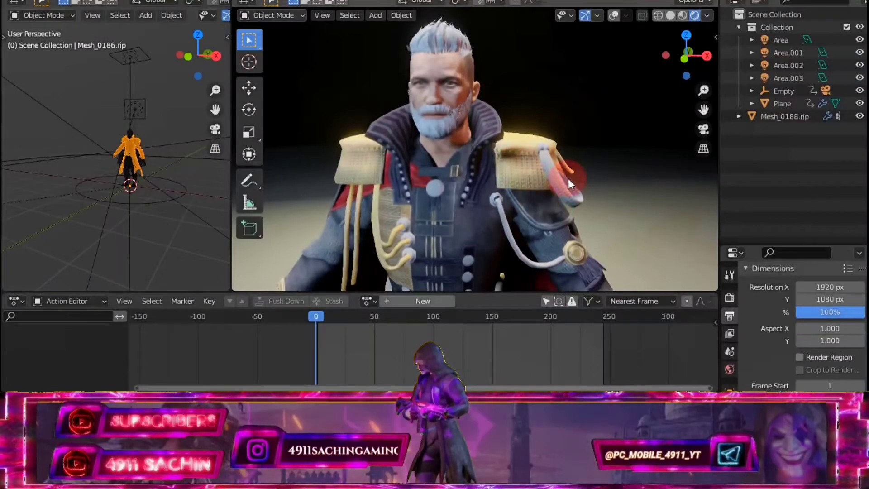
Back in Material Preview, reselect the character, expand it in the outliner and show Render Properties.
click(683, 16)
click(450, 214)
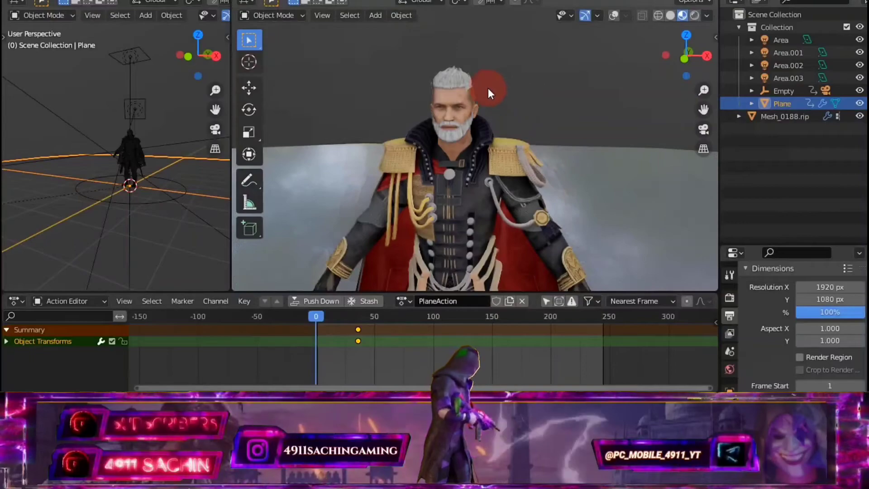
mouse_move(488, 88)
middle_down()
mouse_move(431, 88)
mouse_move(504, 88)
mouse_move(514, 121)
middle_up()
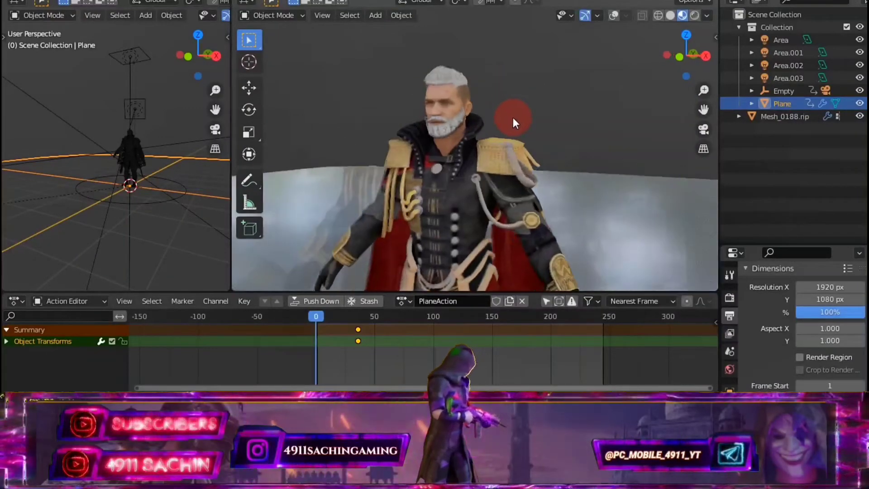
click(482, 184)
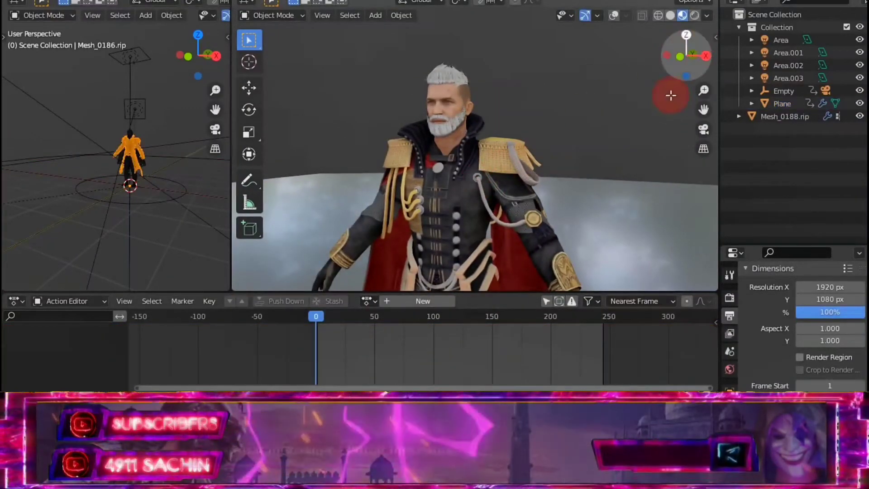
click(738, 116)
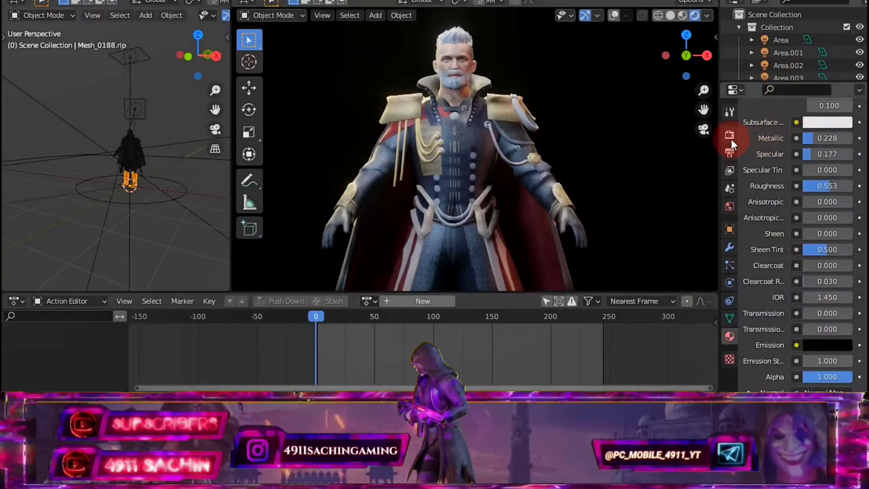
click(731, 138)
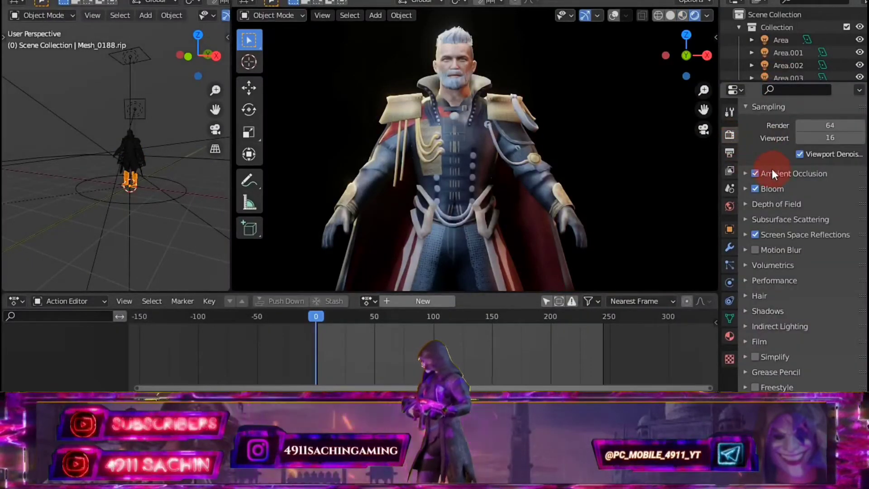
Zoom and pan the view to frame the character's whole head and hair.
scroll(773, 170, up, 3)
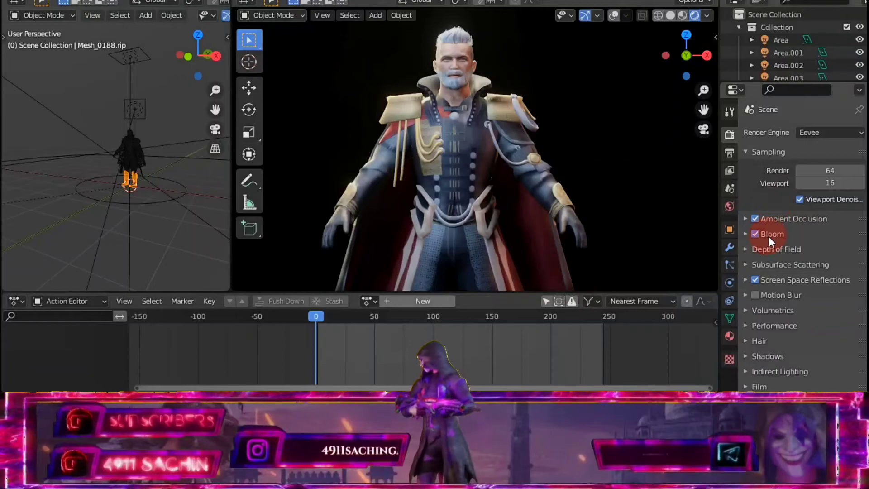
mouse_move(506, 130)
ctrl+middle_down()
mouse_move(653, 118)
mouse_move(639, 80)
ctrl+middle_up()
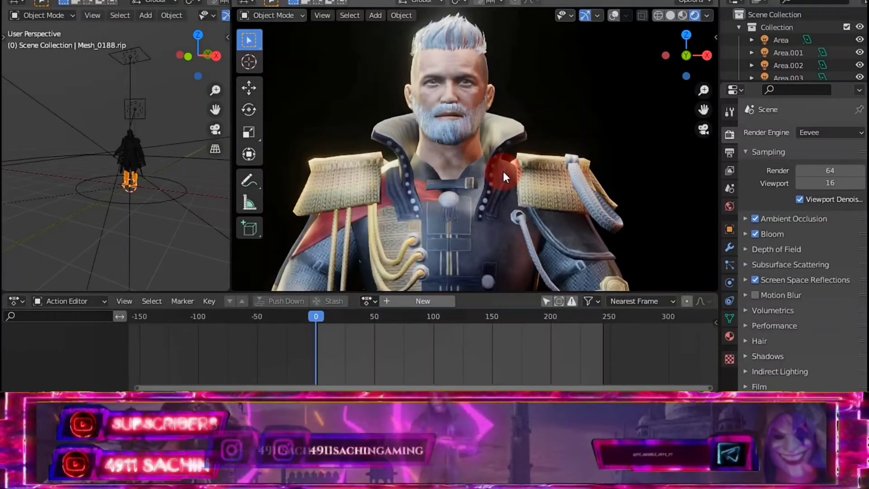
scroll(511, 140, up, 1)
scroll(529, 126, up, 1)
scroll(539, 100, up, 1)
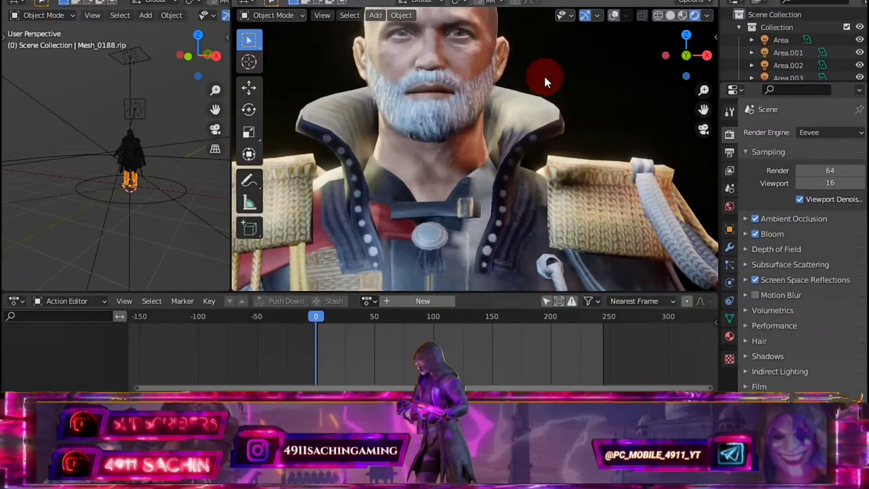
scroll(548, 95, up, 2)
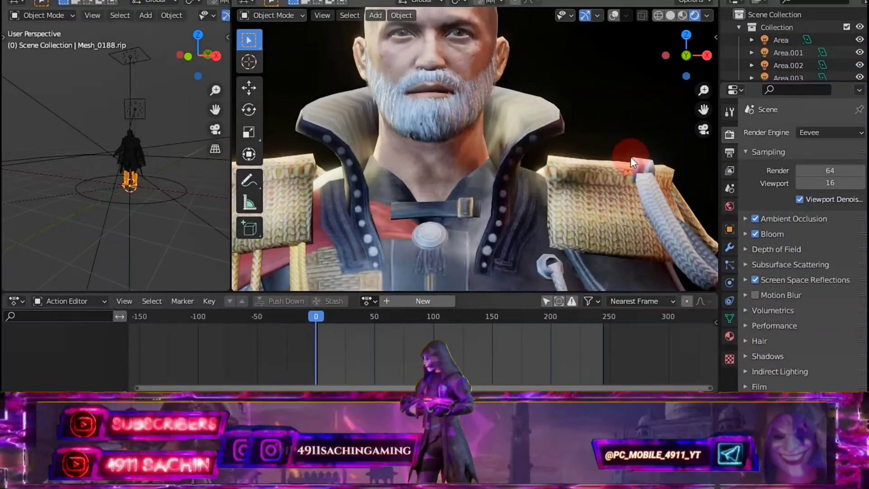
shift+middle_drag(571, 32, 584, 119)
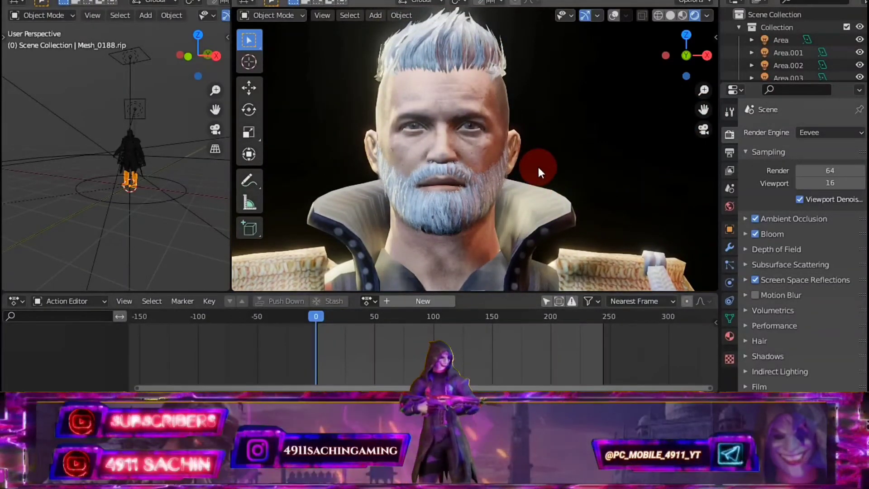
Set EEVEE Render and Viewport samples both to 100.
click(831, 171)
text(100)
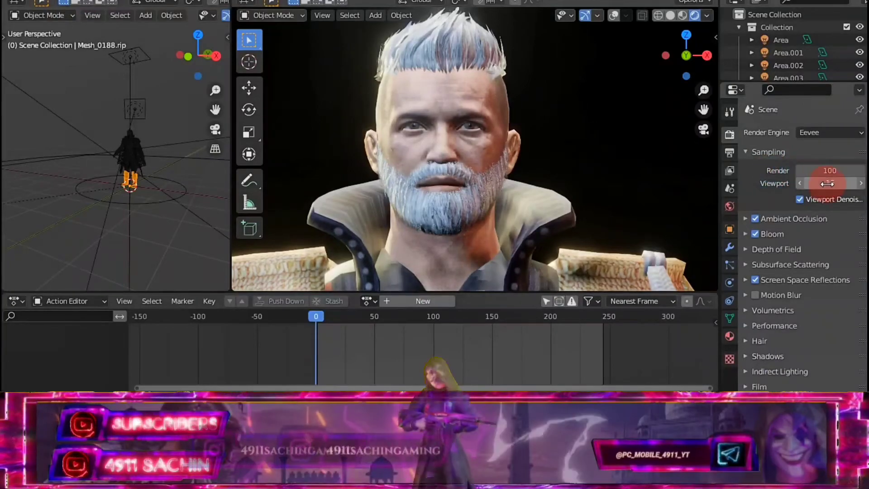
click(830, 183)
text(100)
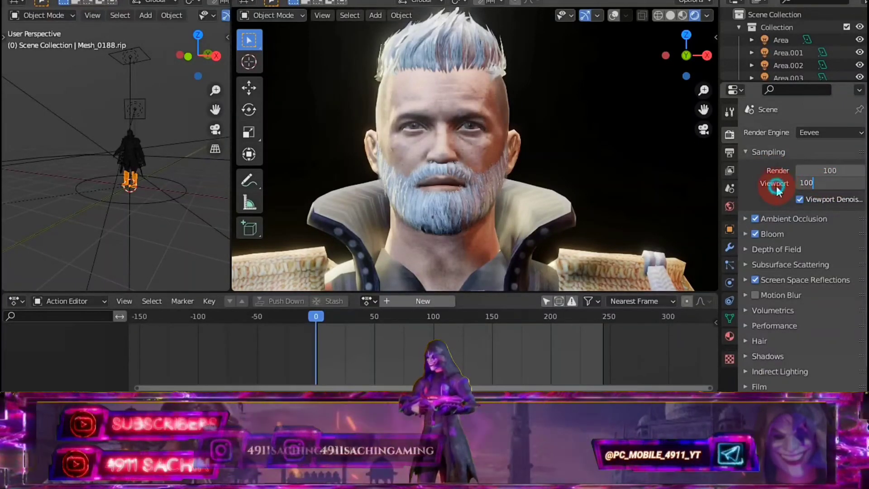
key(Return)
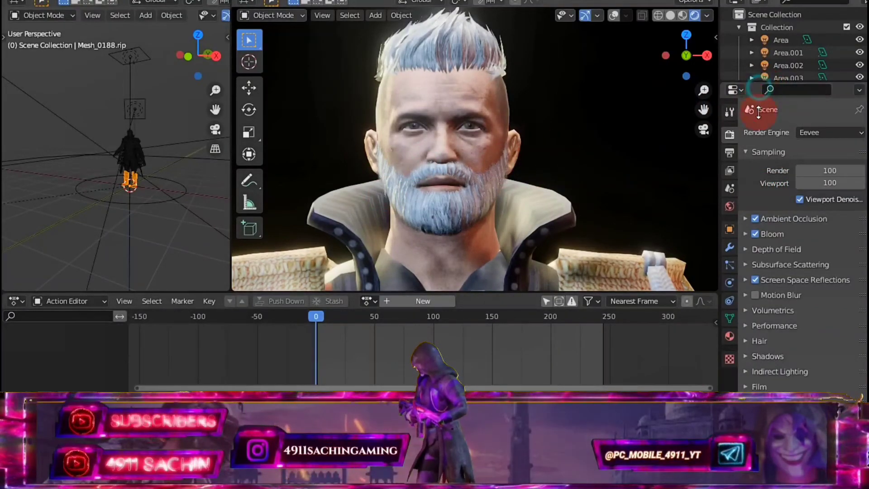
Enlarge the outliner and collapse the Collection and Mesh_0188.rip hierarchies.
drag(759, 112, 765, 126)
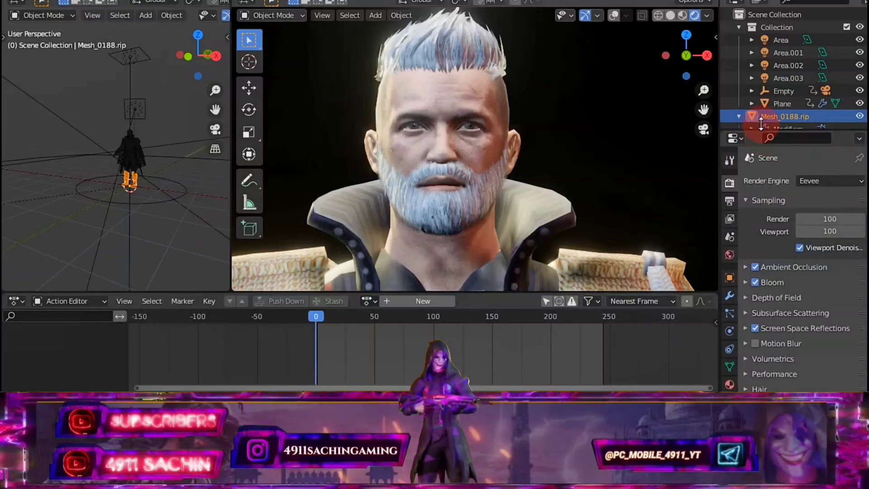
click(739, 27)
click(738, 40)
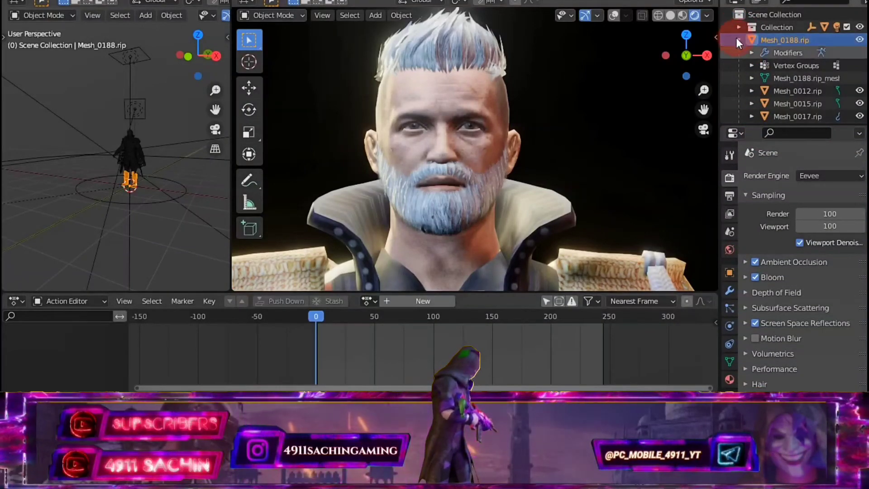
click(739, 40)
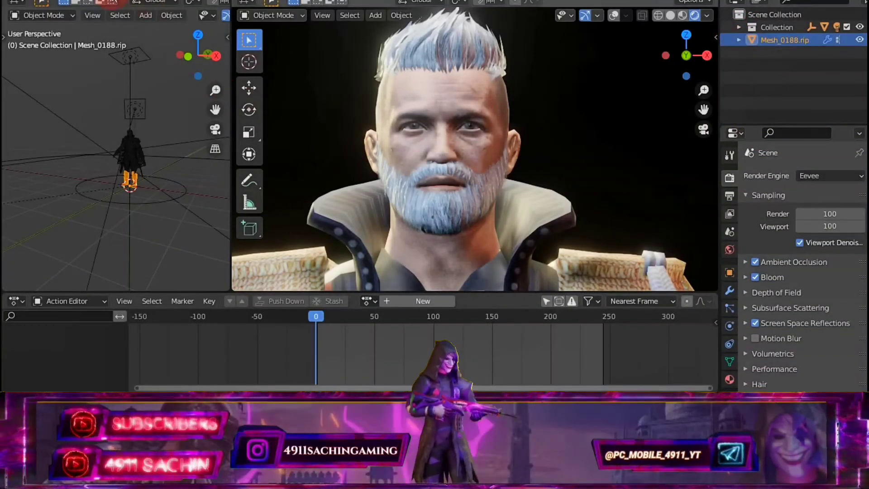